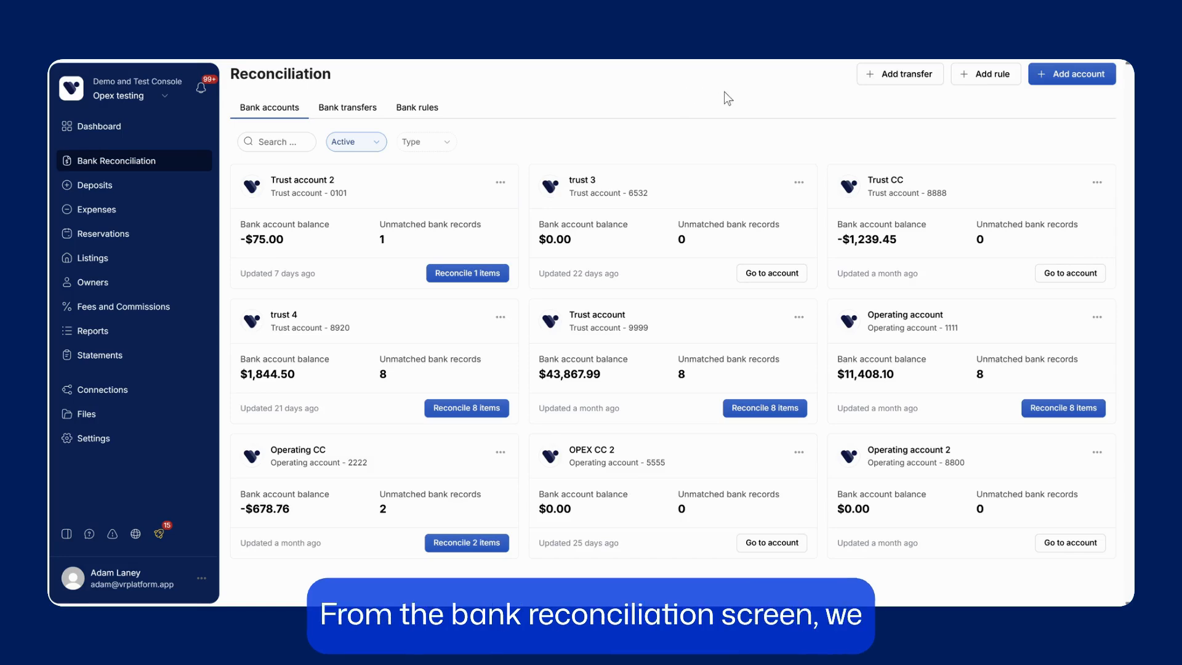
# Step: Start a new bank rule from the list of bank rules
pyautogui.click(417, 107)
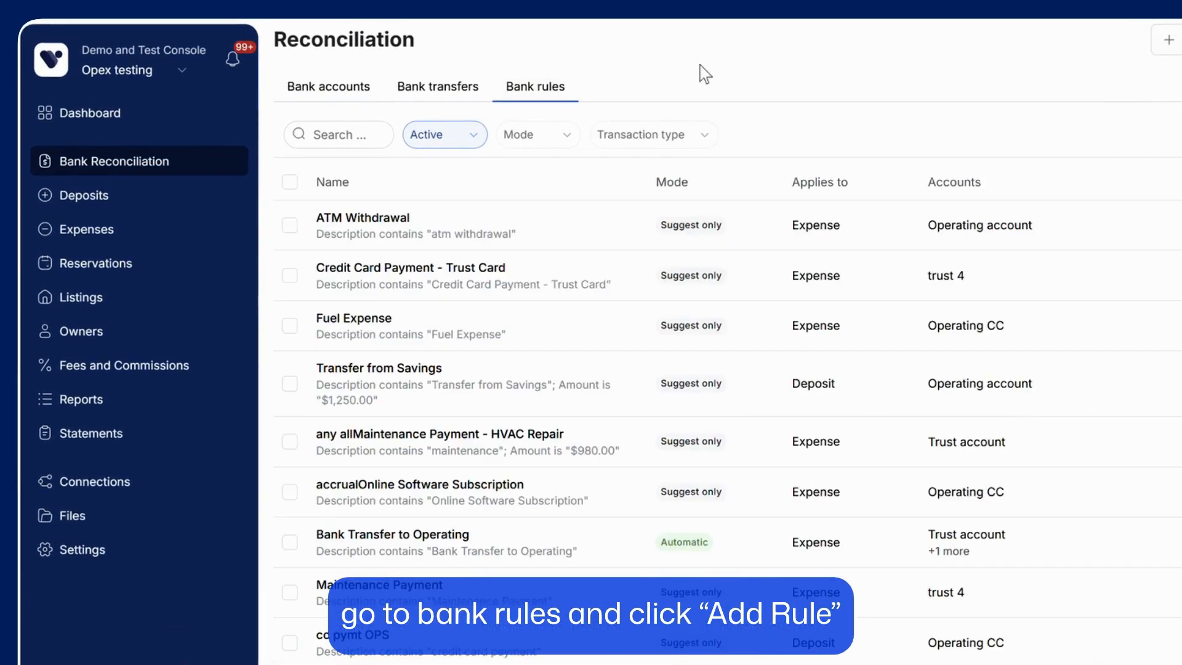
pyautogui.click(1169, 39)
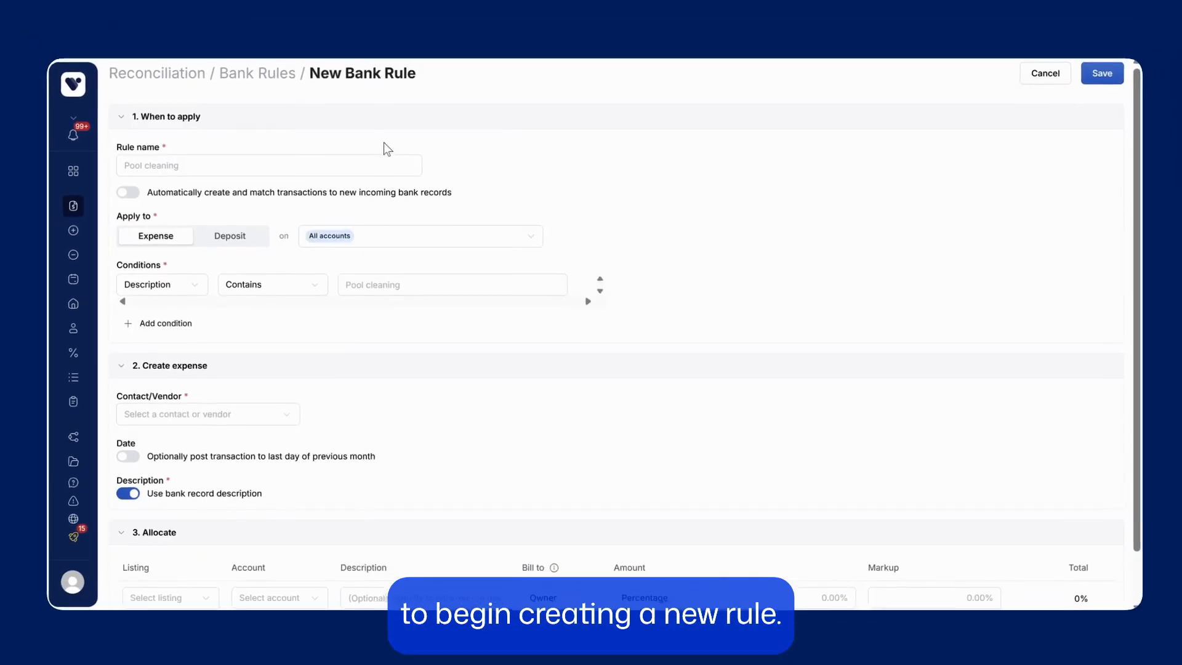
pyautogui.click(231, 165)
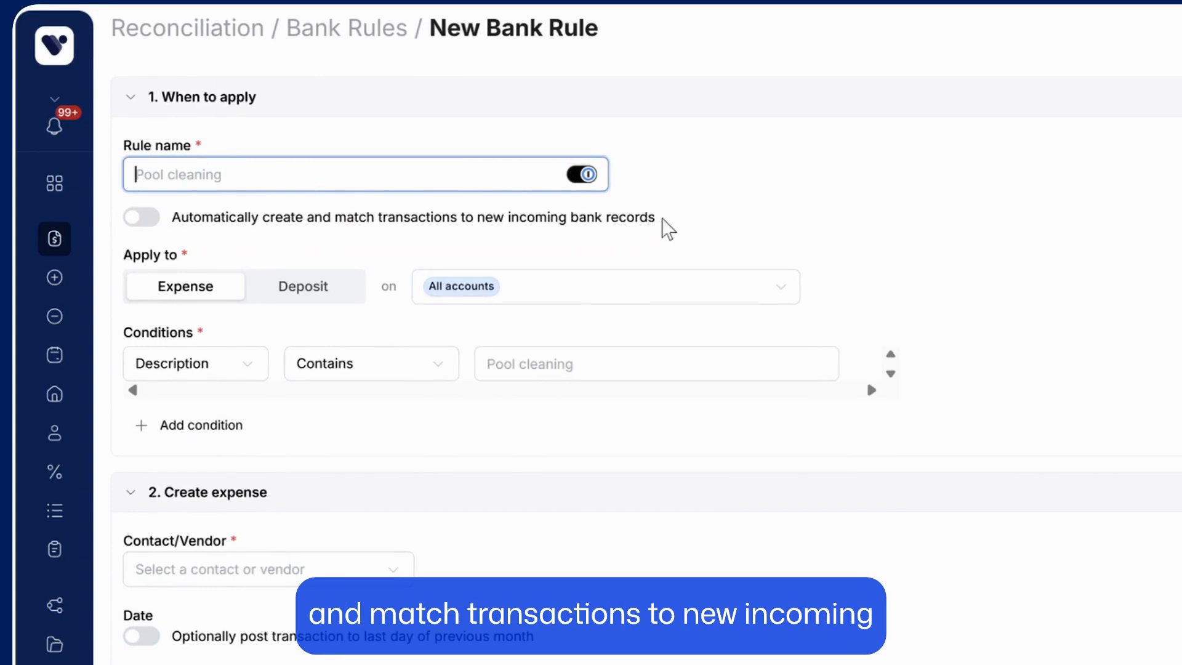
# Step: Try the option to automatically create and match transactions to new incoming bank records, switching it on and back off
pyautogui.moveTo(656, 219); pyautogui.dragTo(176, 220)
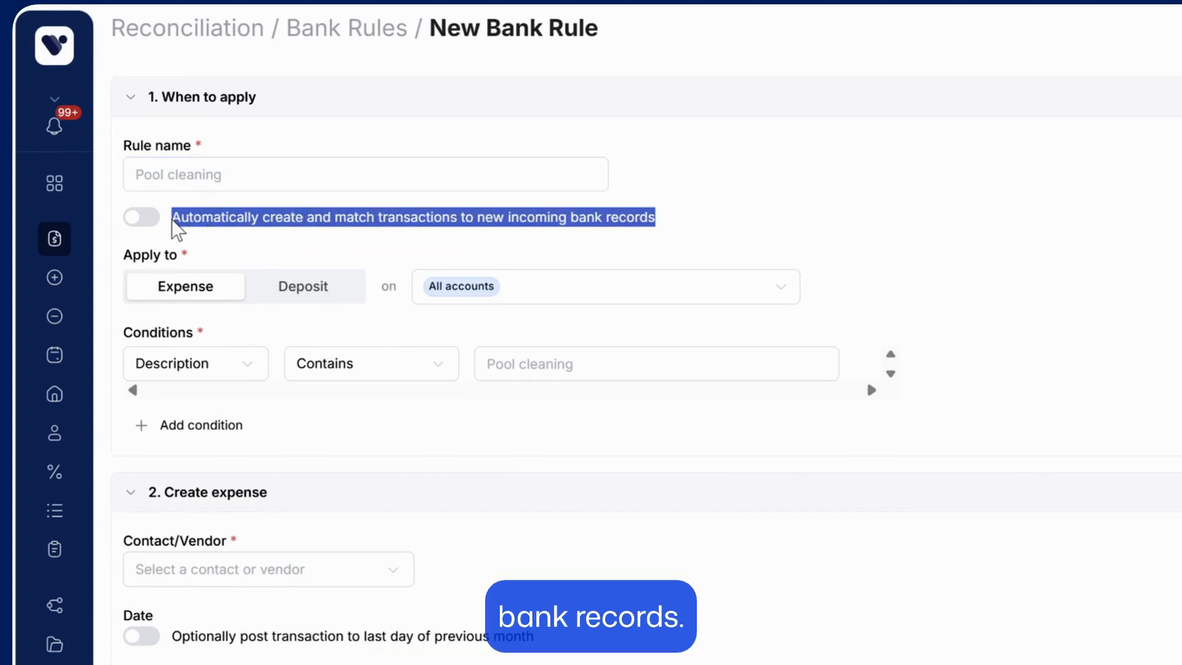
pyautogui.click(145, 219)
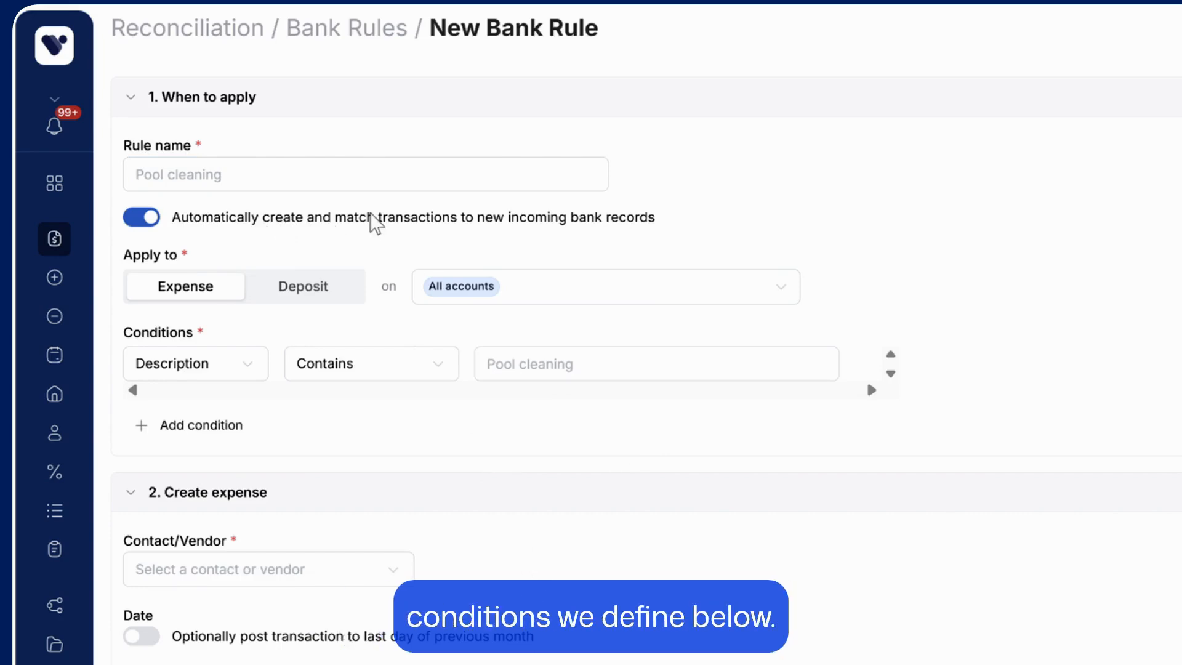
pyautogui.click(140, 218)
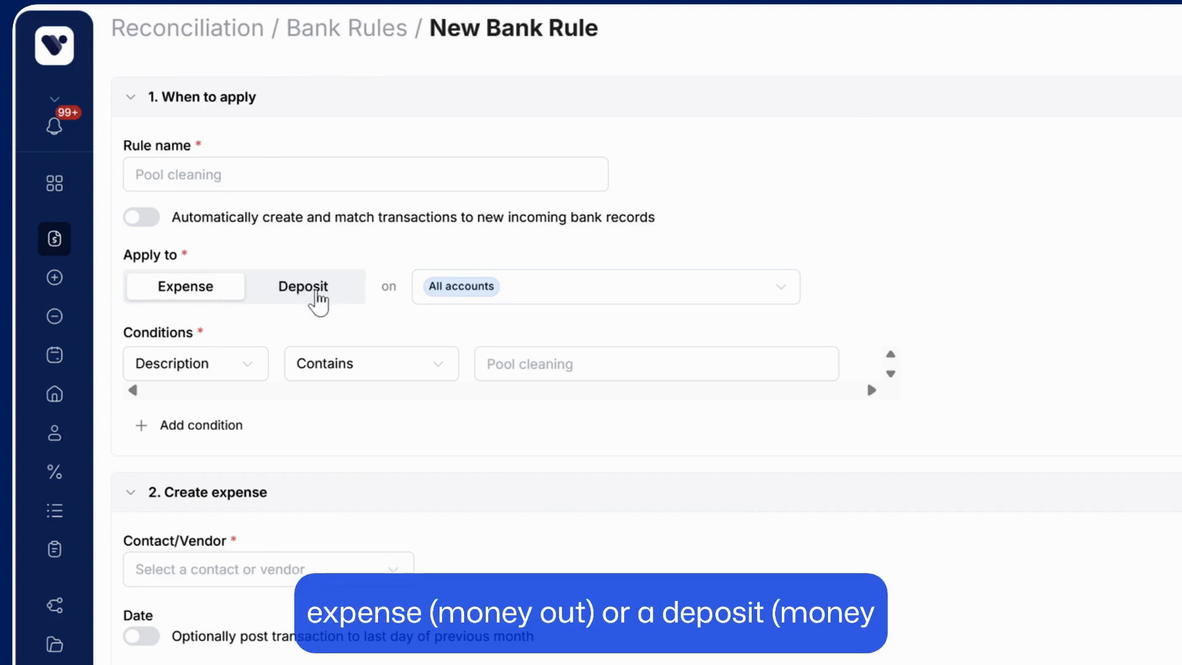
# Step: Compare applying the rule to deposits and to expenses, ending on Expense
pyautogui.click(328, 287)
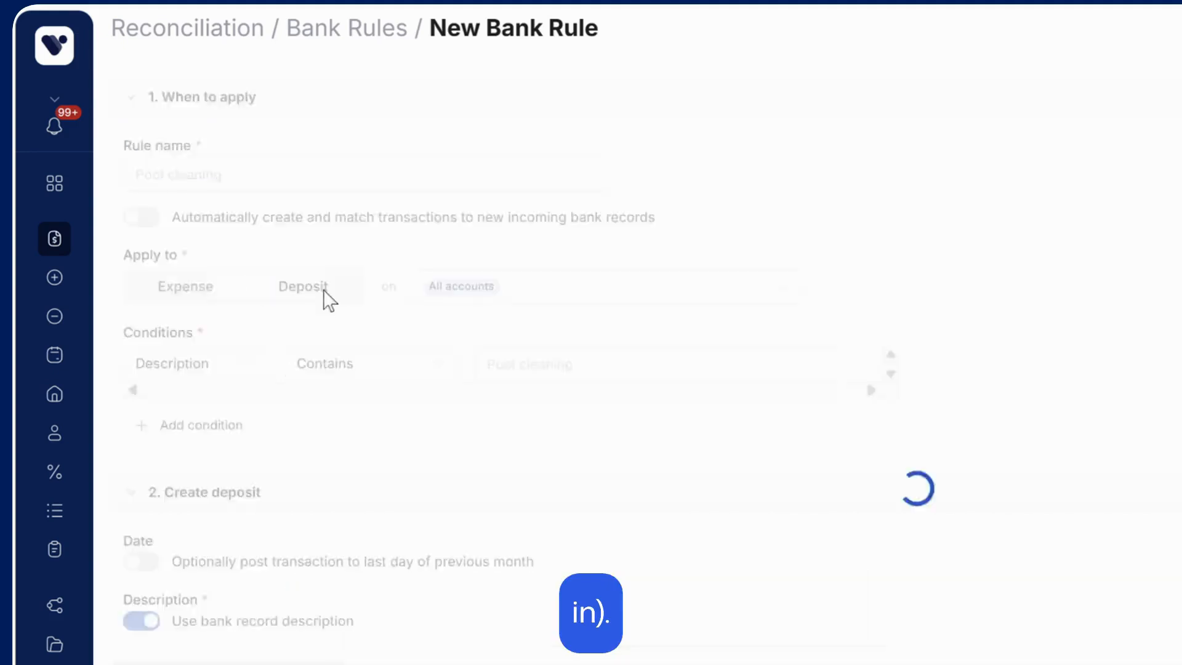
pyautogui.click(198, 295)
pyautogui.click(304, 285)
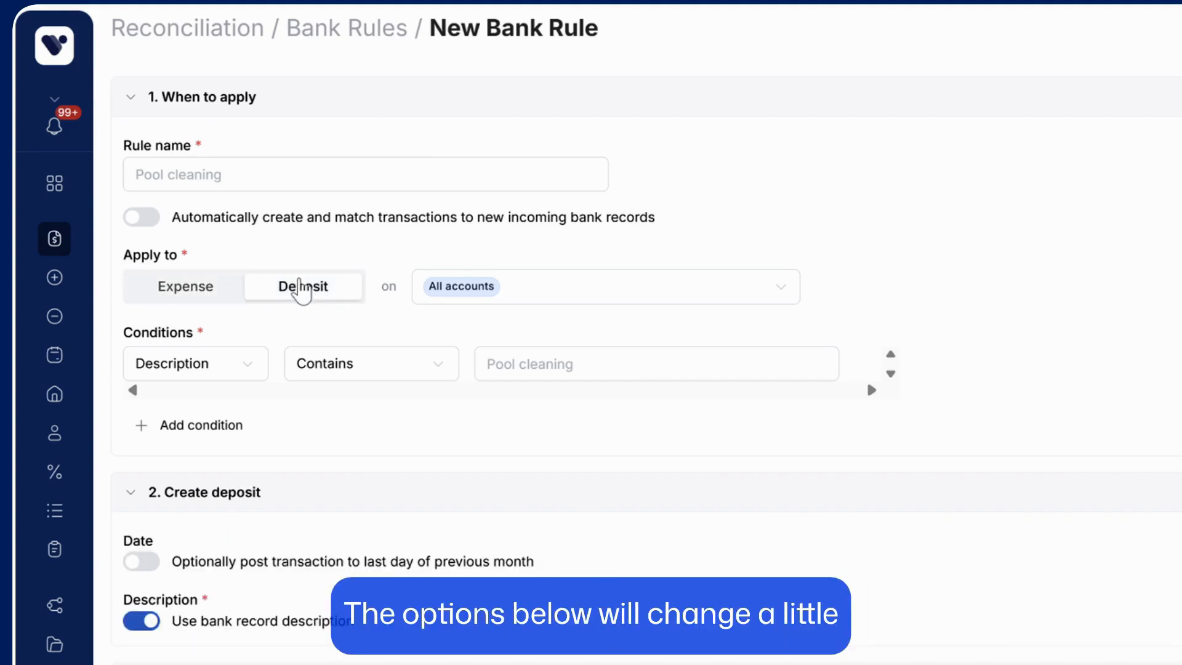
pyautogui.click(185, 295)
pyautogui.click(283, 288)
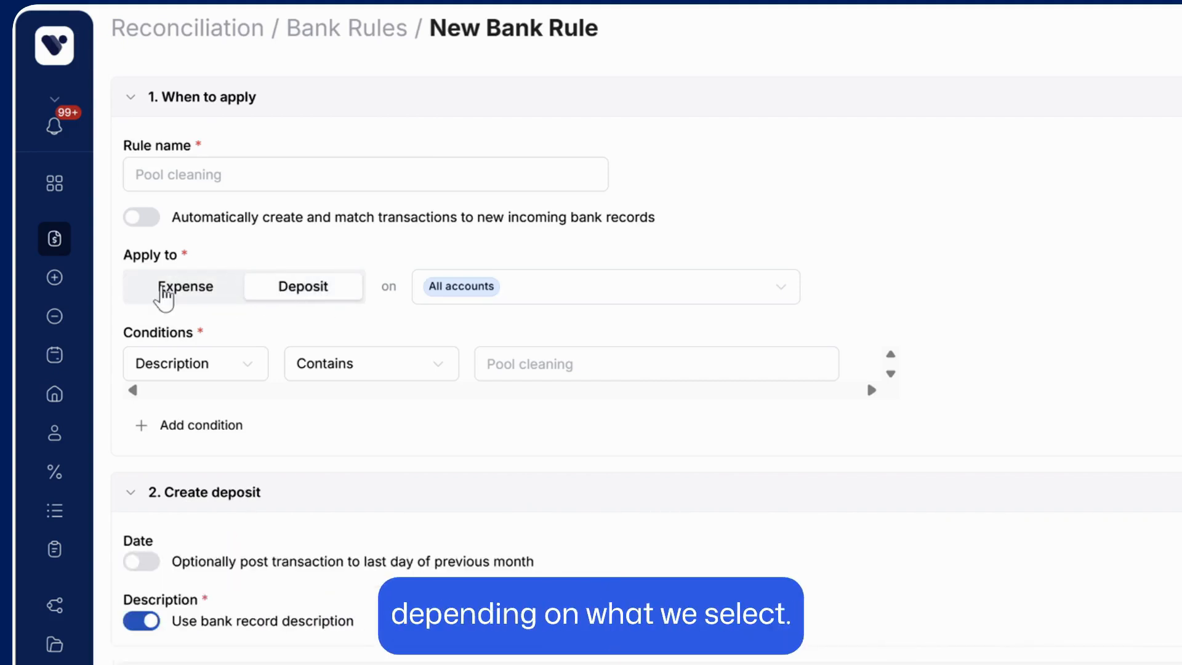
pyautogui.click(159, 297)
# Step: Limit the rule to the OPEX CC 2, Operating account and Trust account bank accounts
pyautogui.click(597, 300)
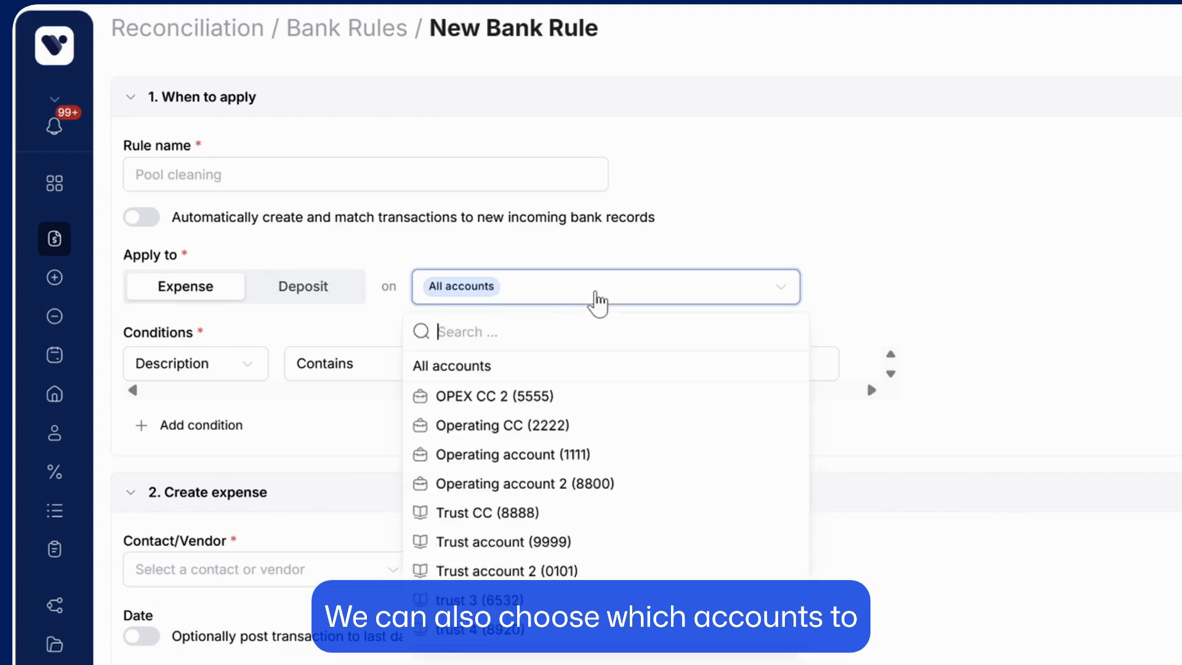
pyautogui.click(596, 406)
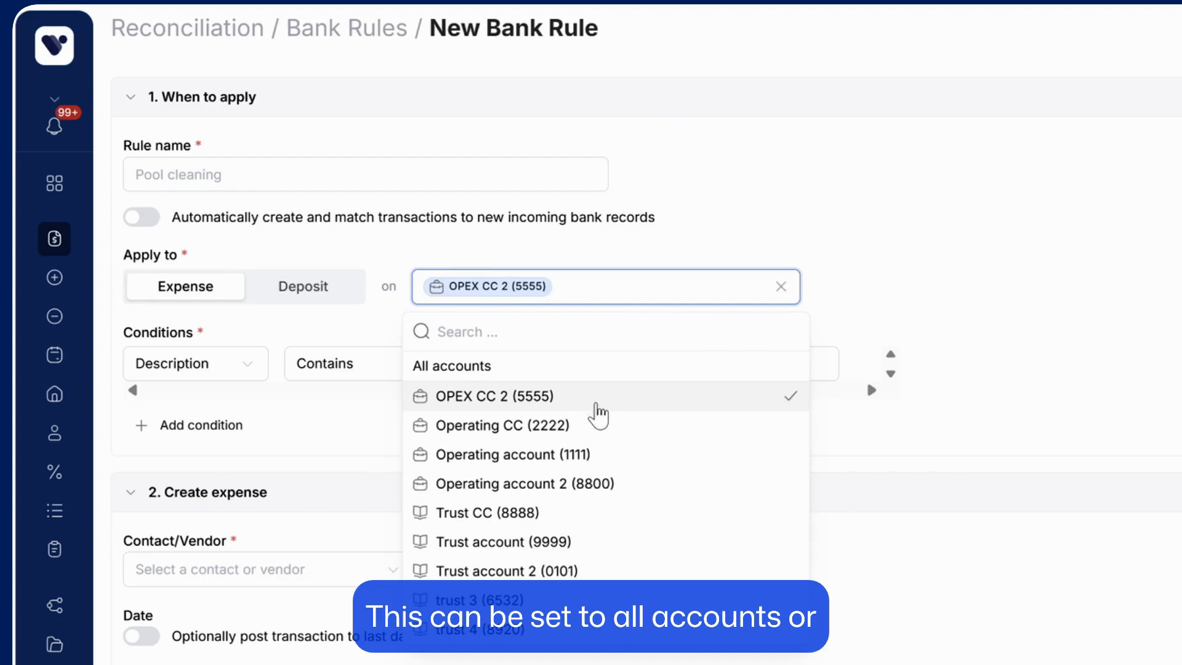
pyautogui.click(575, 544)
pyautogui.click(578, 454)
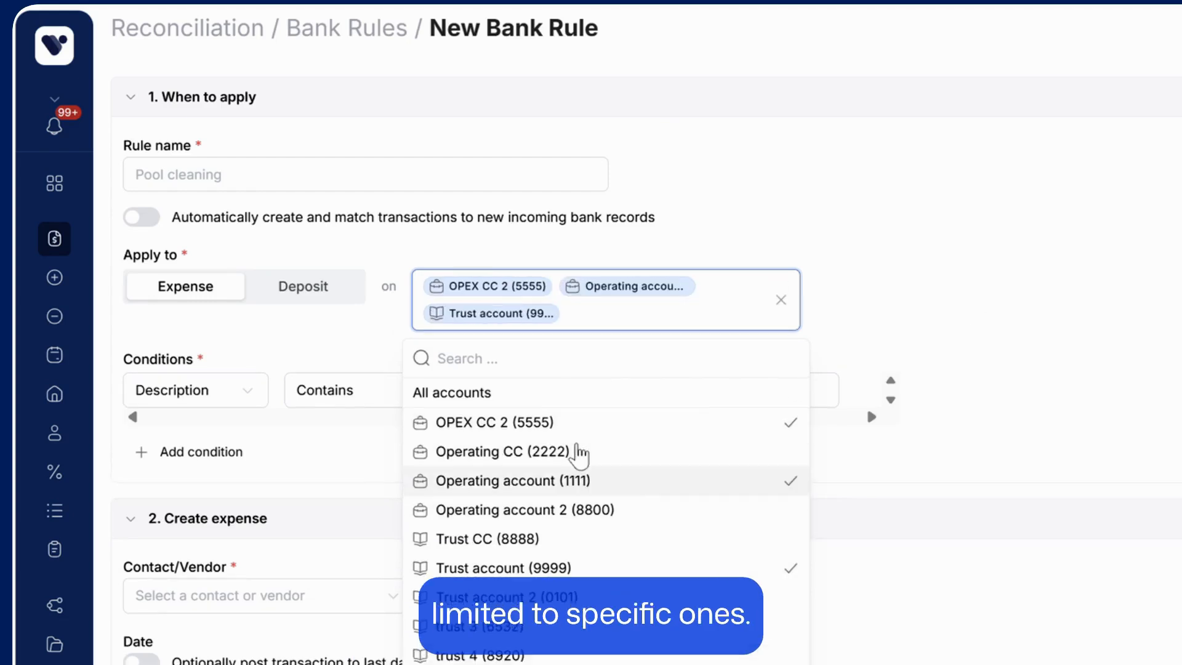
pyautogui.click(800, 293)
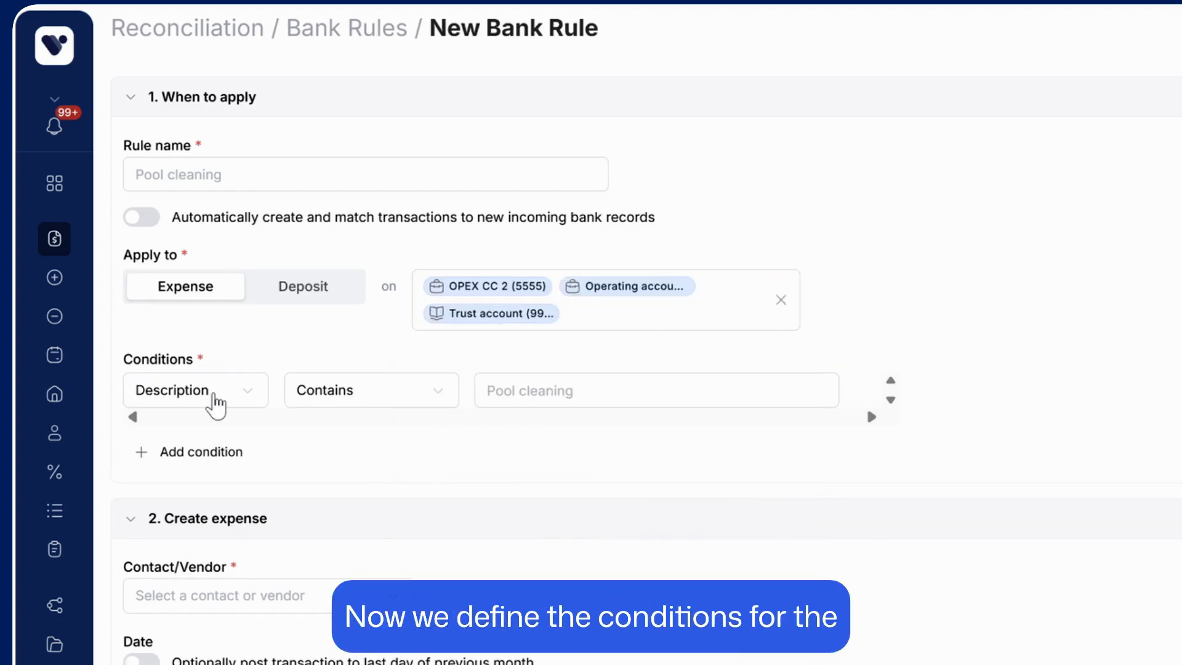
# Step: Define the first condition as description contains "housekeeping"
pyautogui.click(222, 397)
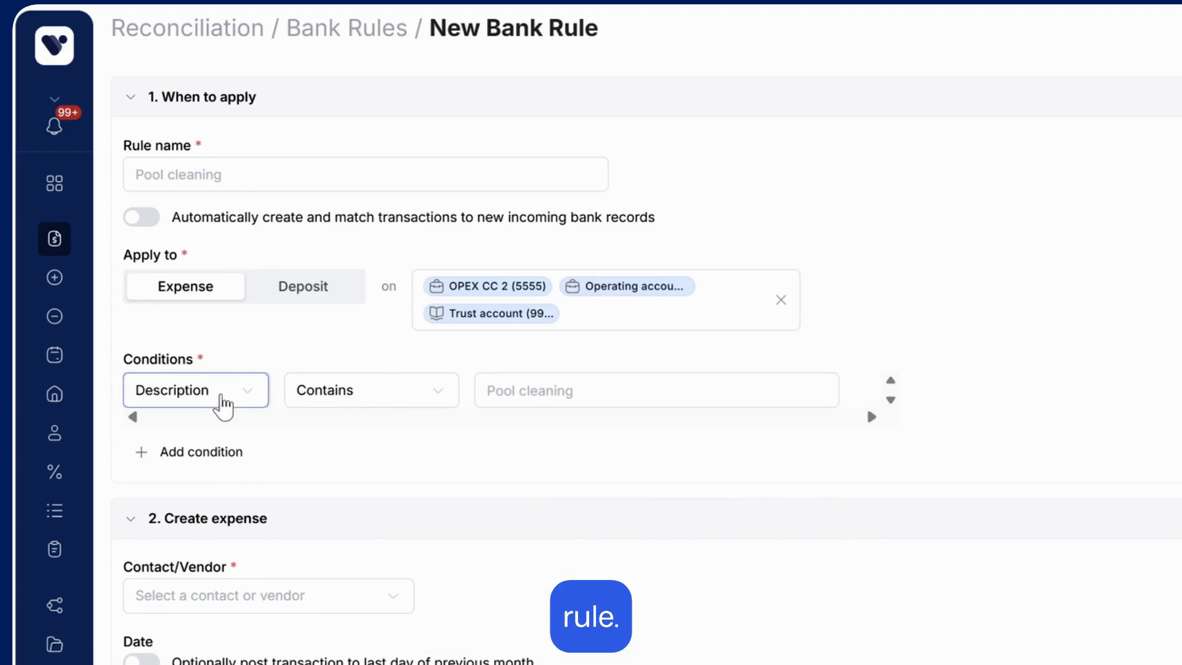
pyautogui.click(223, 401)
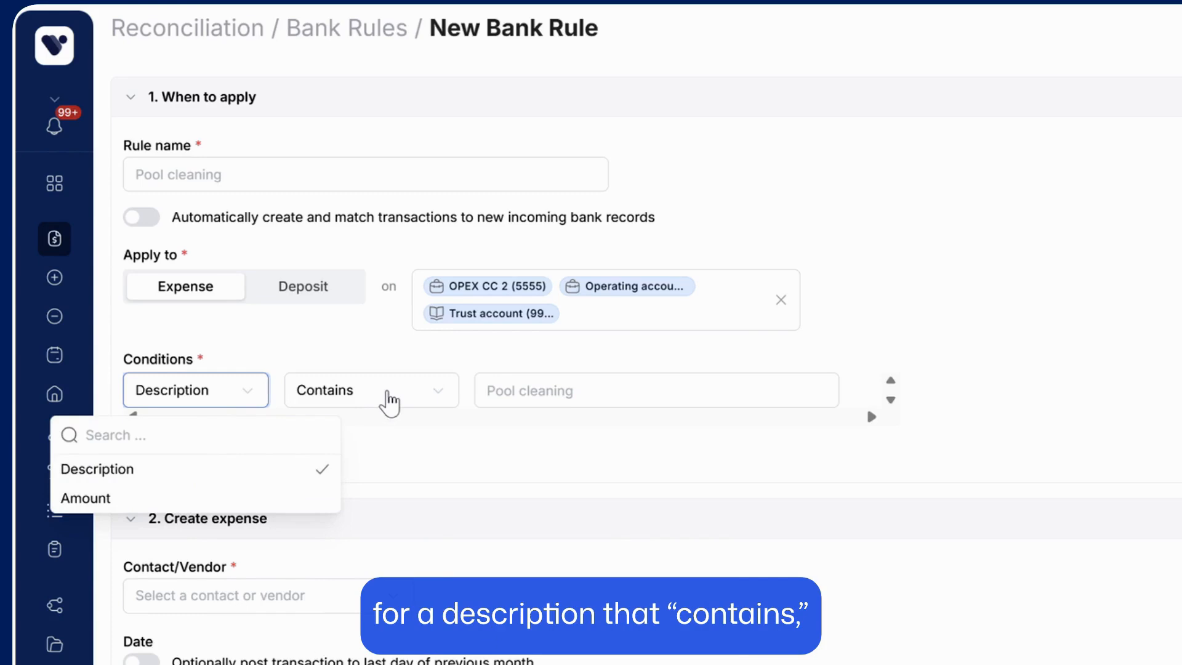
pyautogui.click(390, 391)
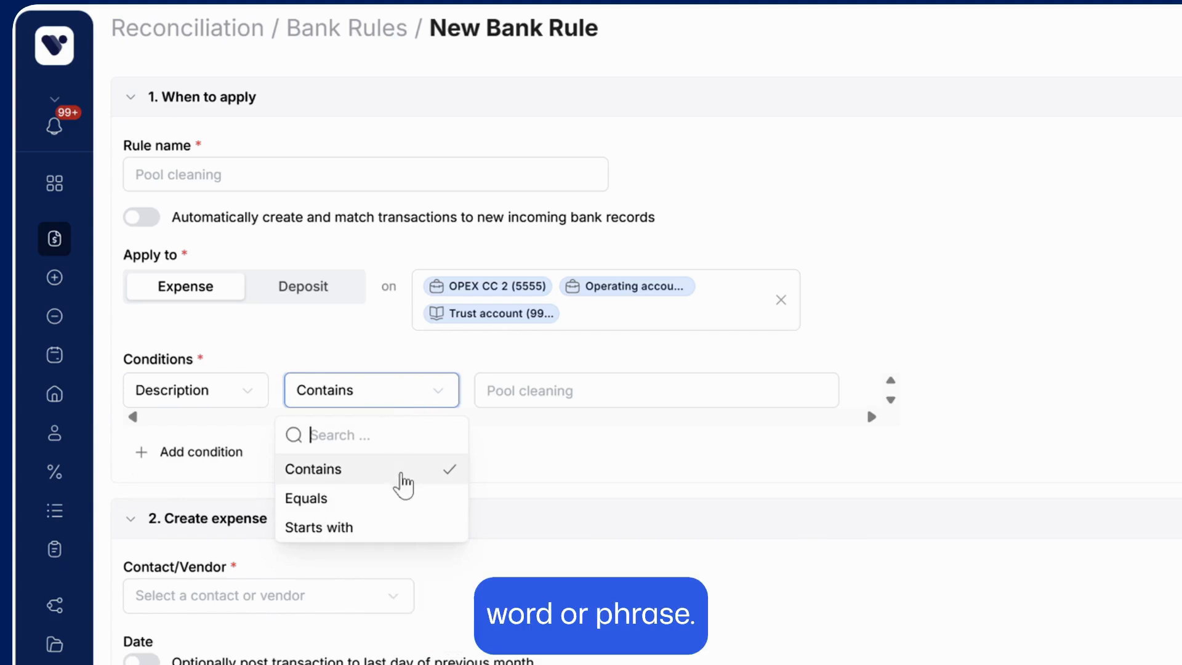
pyautogui.click(580, 388)
pyautogui.write('housekeeping')
# Step: Add an AND condition for amounts less than $300, plus a further blank condition row
pyautogui.click(201, 453)
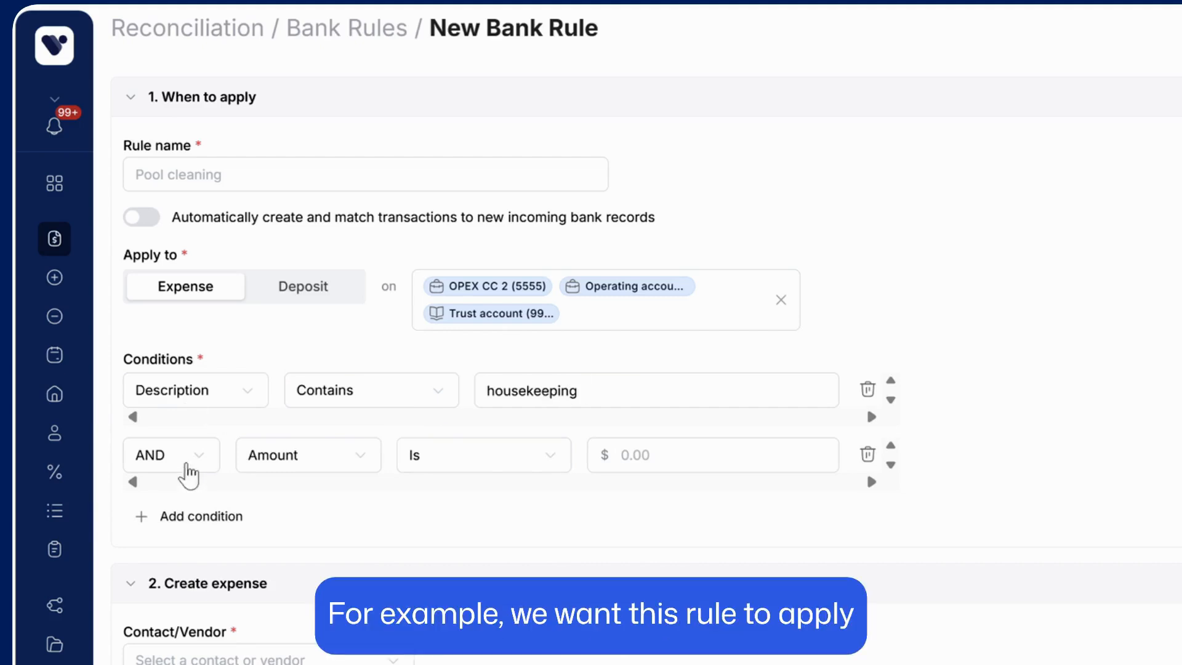
pyautogui.click(490, 472)
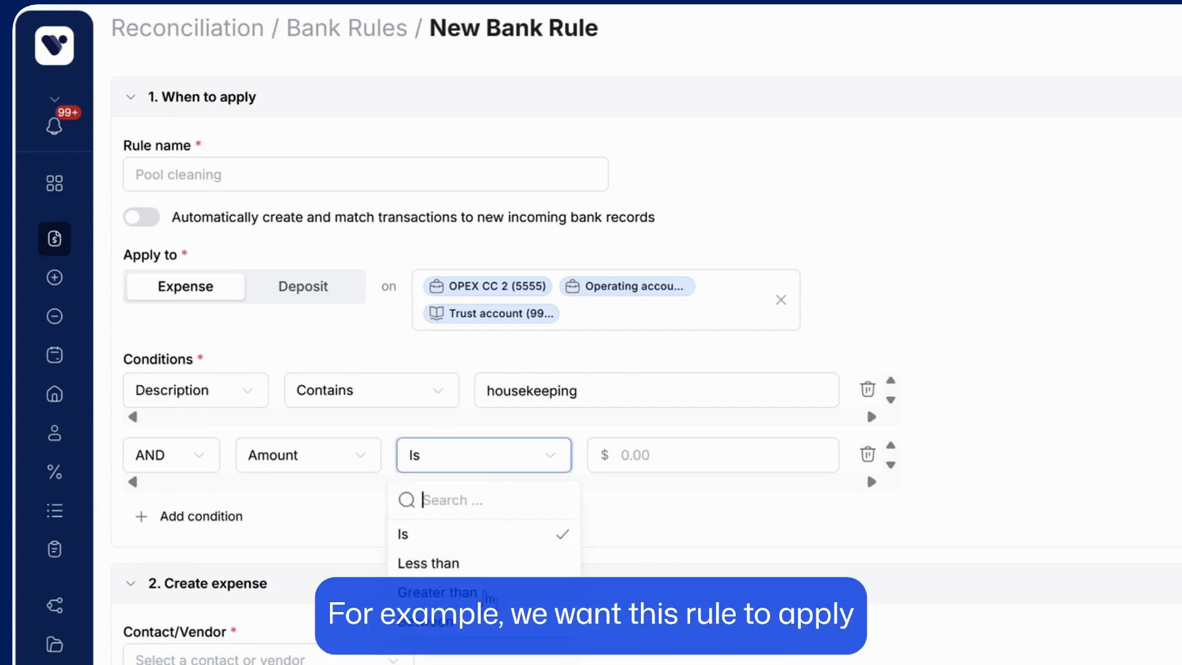
pyautogui.click(431, 563)
pyautogui.click(653, 456)
pyautogui.write('300')
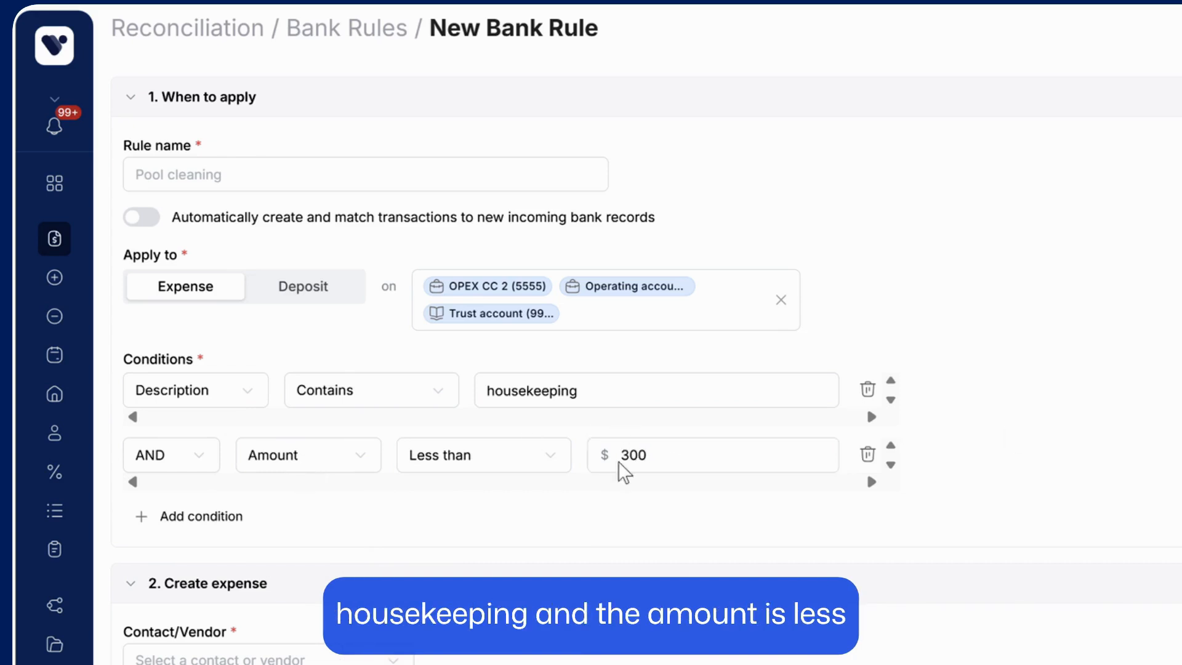
pyautogui.click(227, 519)
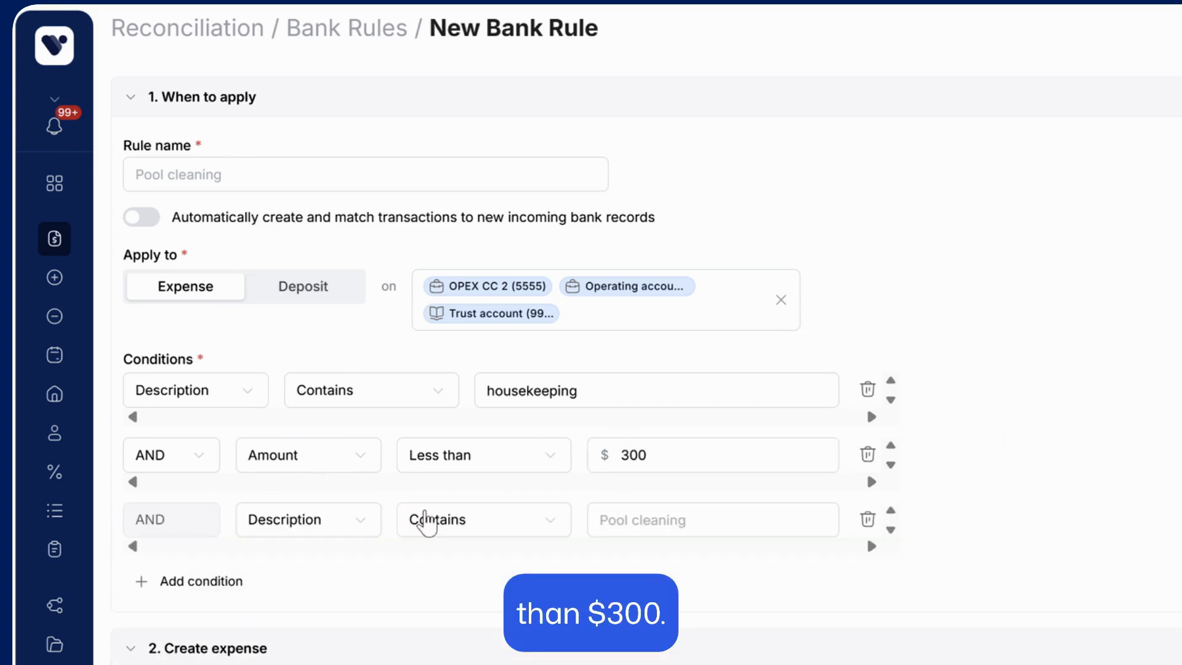
# Step: Choose Vendor as the expense's contact/vendor and enable posting the transaction to the last day of the previous month
pyautogui.scroll(-4, 927, 530)
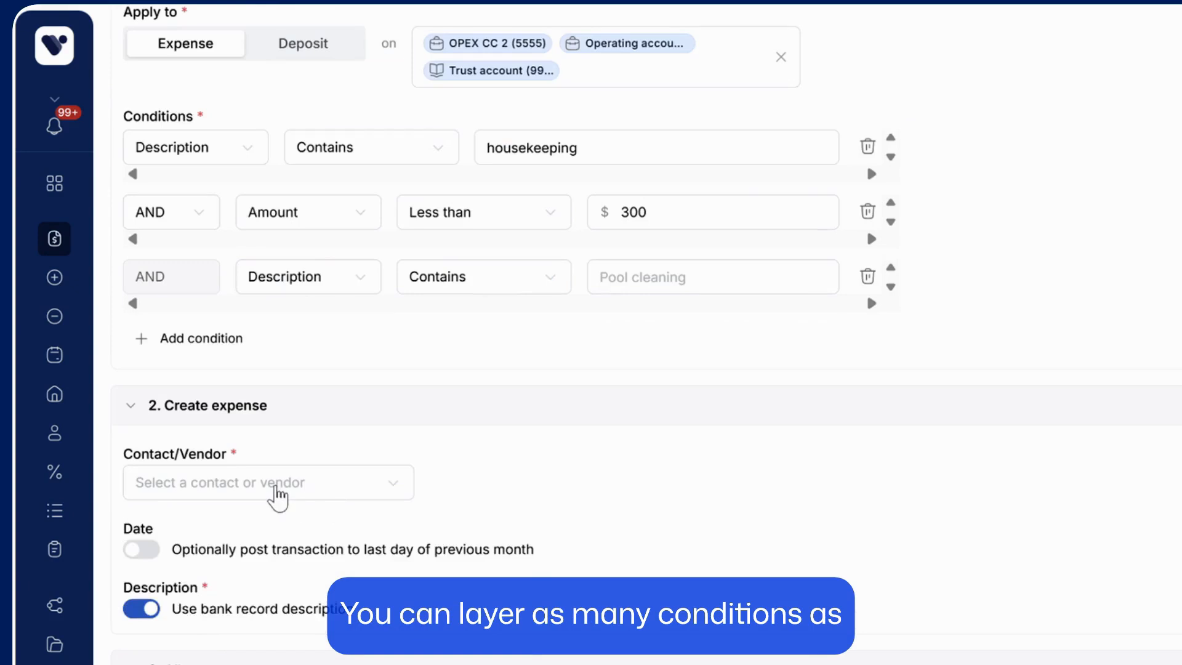
pyautogui.click(277, 487)
pyautogui.click(228, 654)
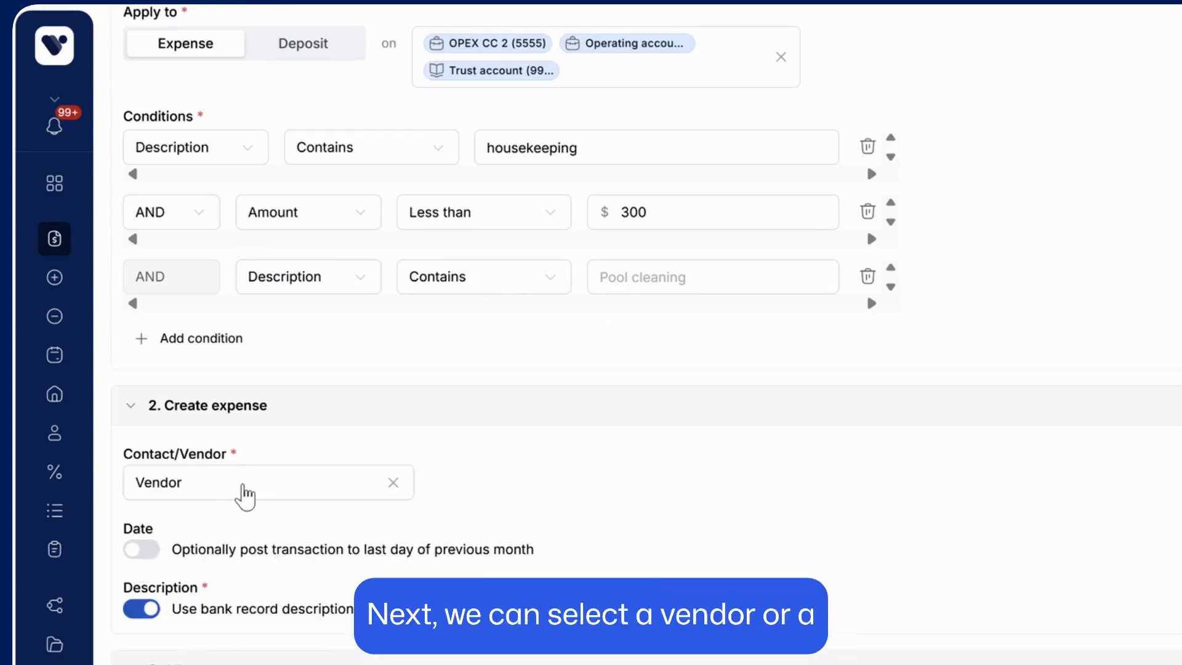
pyautogui.scroll(-1, 192, 501)
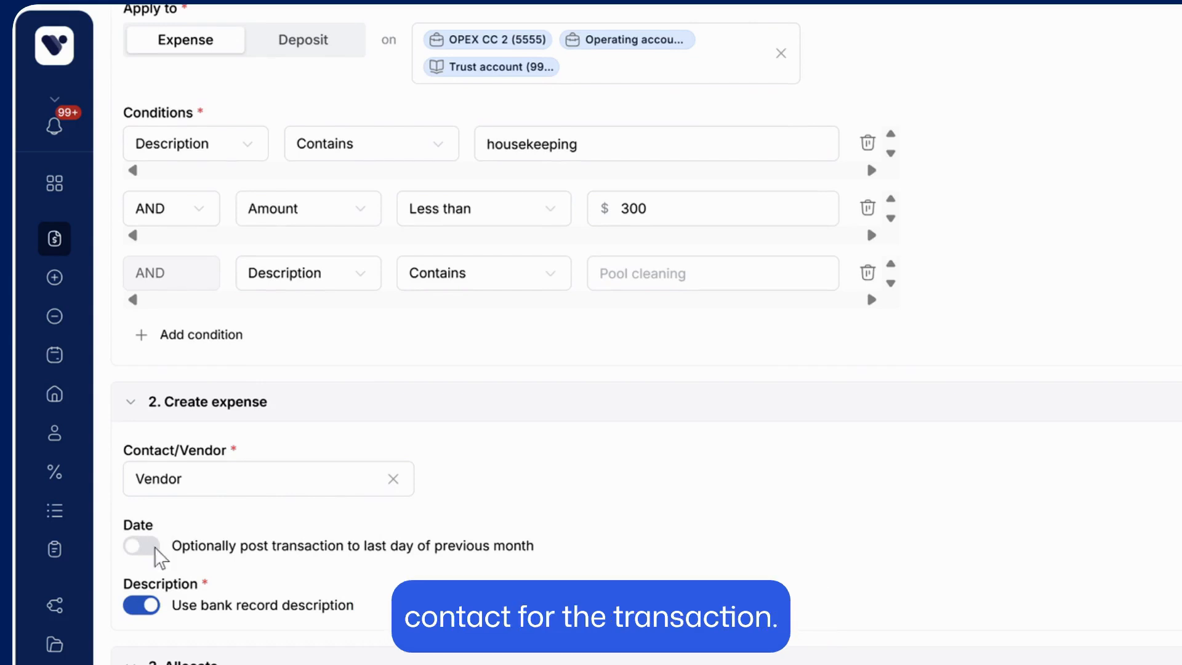
pyautogui.moveTo(176, 546); pyautogui.dragTo(525, 548)
pyautogui.click(516, 549)
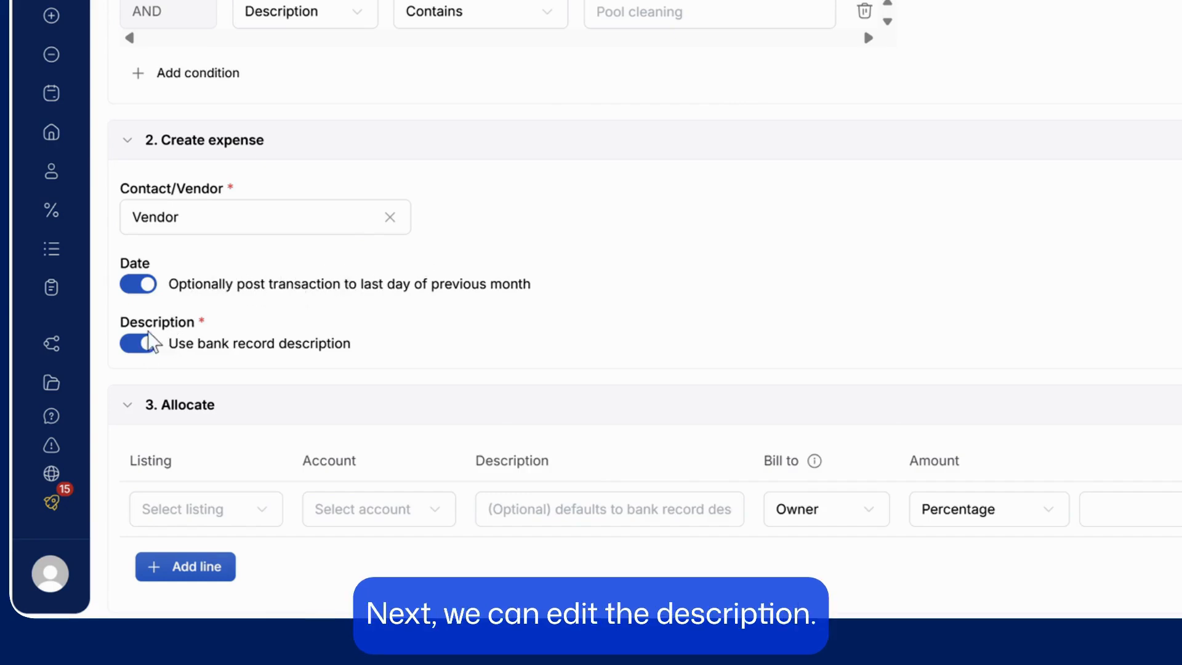
# Step: Turn off using the bank record description and enter "manual description" for the expense
pyautogui.moveTo(172, 345); pyautogui.dragTo(343, 350)
pyautogui.click(153, 346)
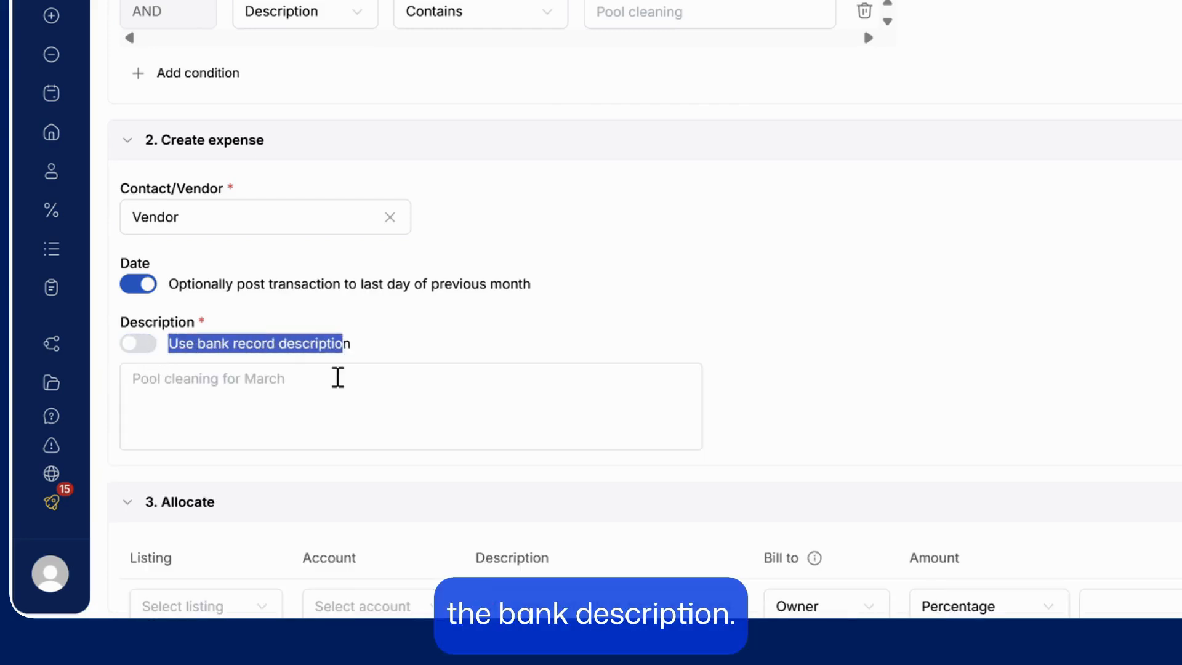
pyautogui.click(339, 382)
pyautogui.write('manual des')
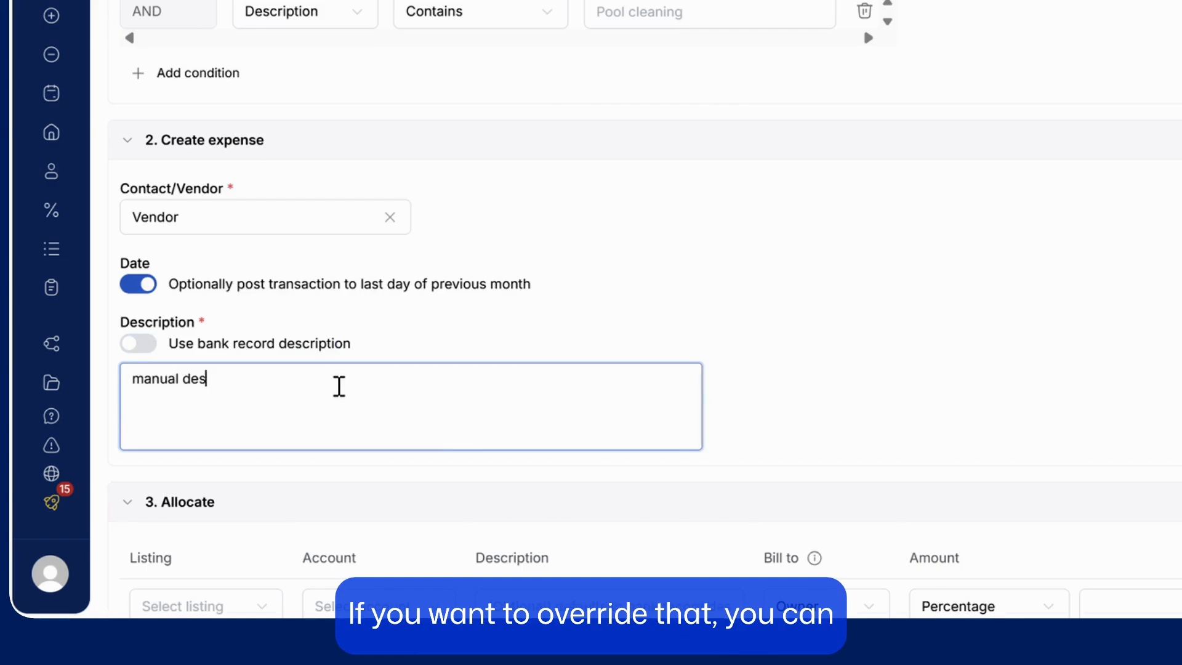
pyautogui.write('cription')
pyautogui.scroll(-2, 464, 361)
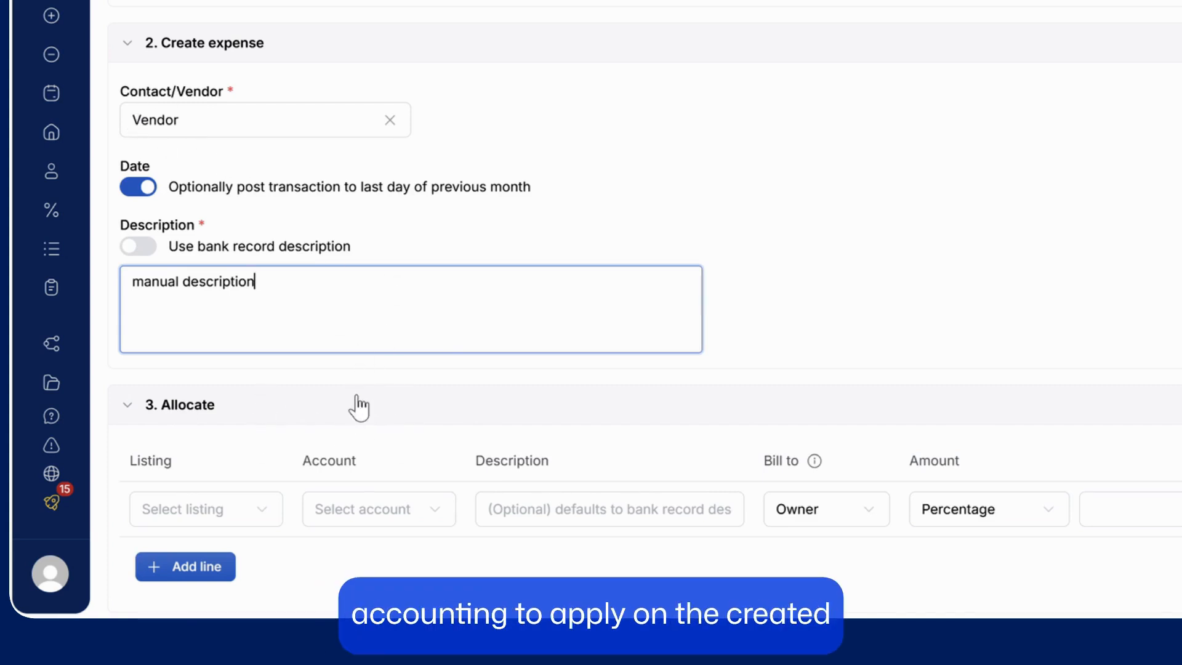
pyautogui.scroll(2, 370, 133)
pyautogui.scroll(-2, 450, 137)
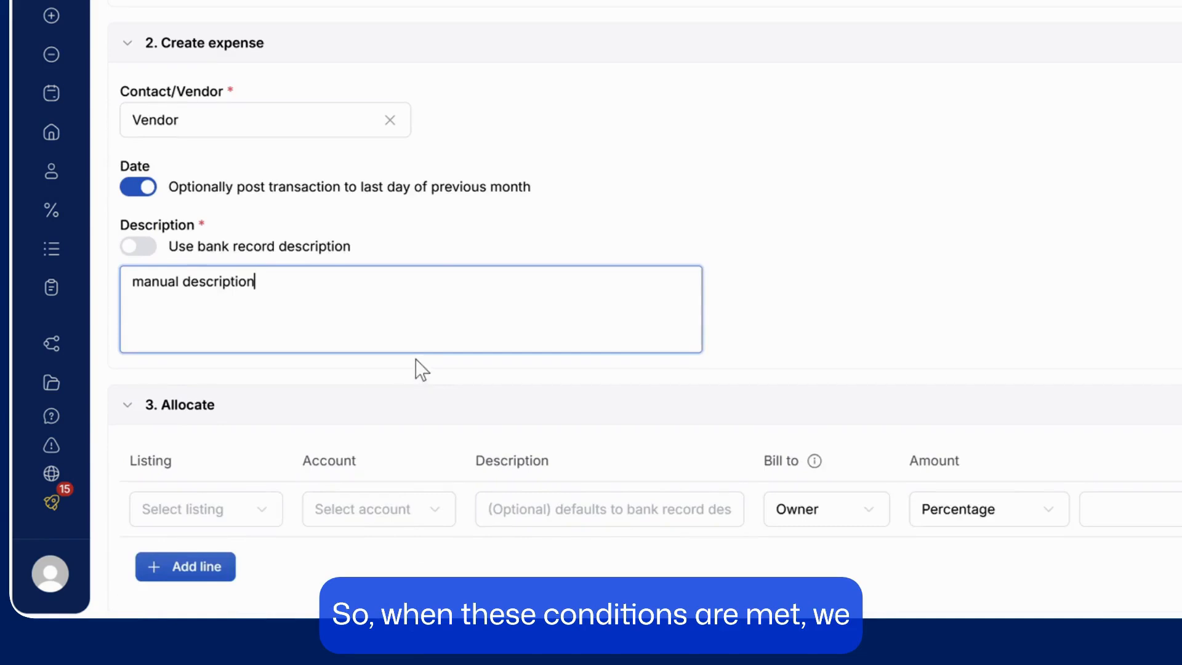
pyautogui.scroll(5, 382, 388)
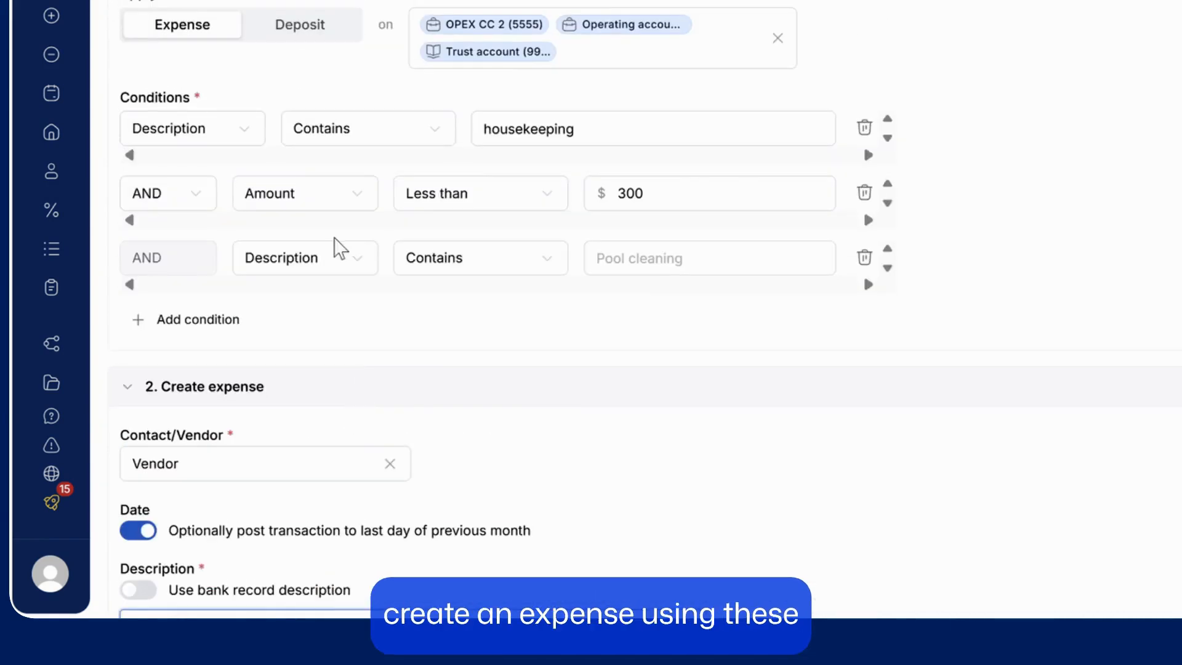
pyautogui.scroll(-4, 338, 251)
pyautogui.scroll(-2, 162, 415)
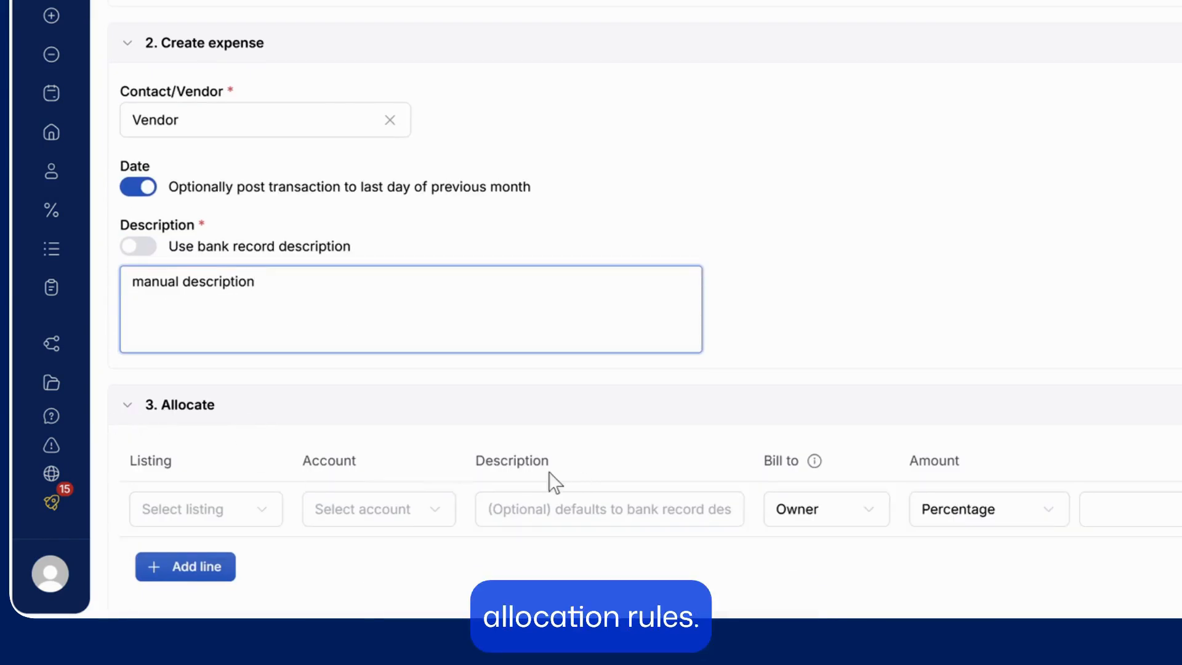
# Step: Check the amount type choices of the allocation line and add a second allocation line
pyautogui.click(973, 522)
pyautogui.click(1021, 473)
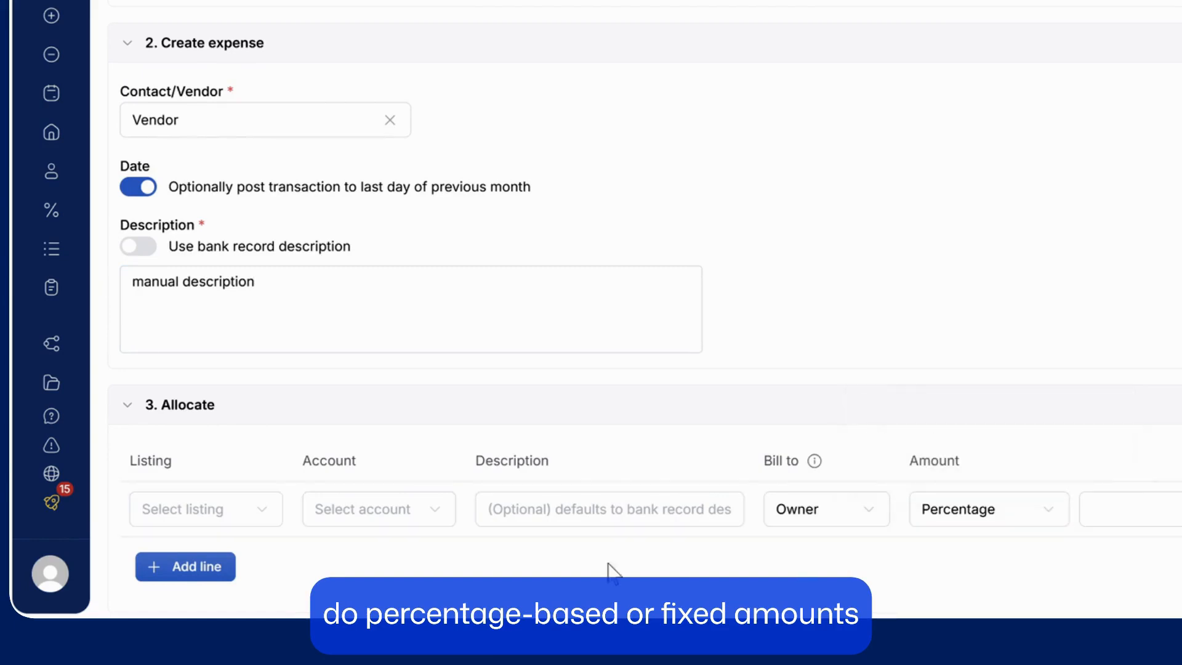
pyautogui.click(170, 568)
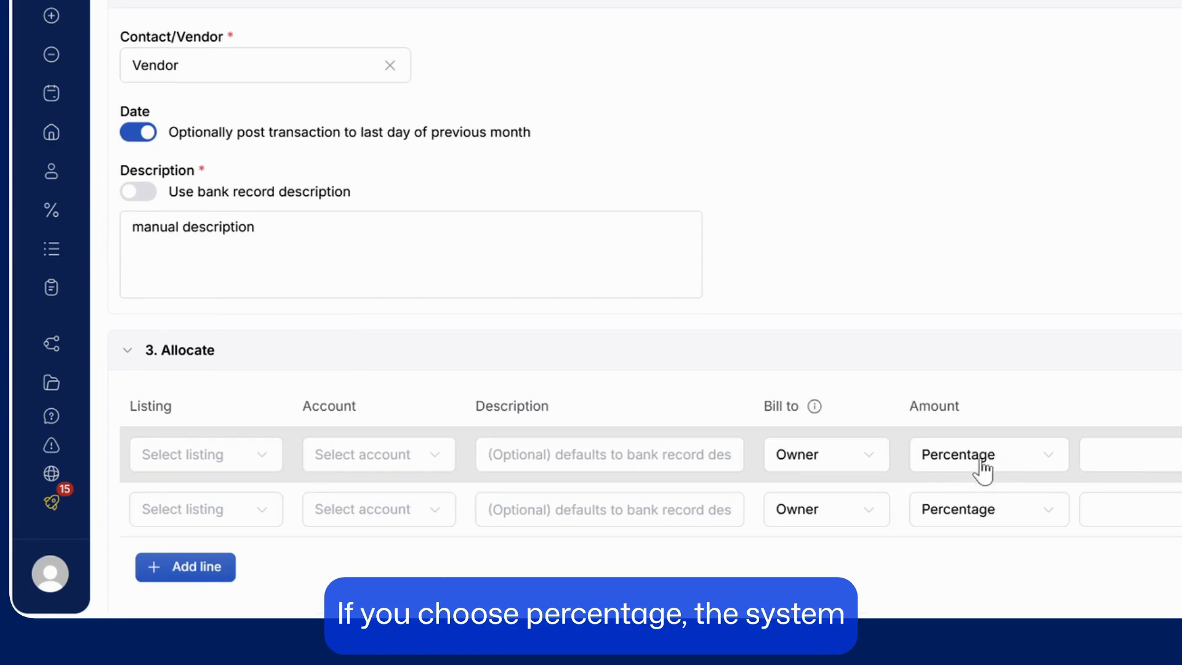
# Step: Split the expense by percentage, with 80% on the first allocation line and 20% on the second
pyautogui.click(980, 483)
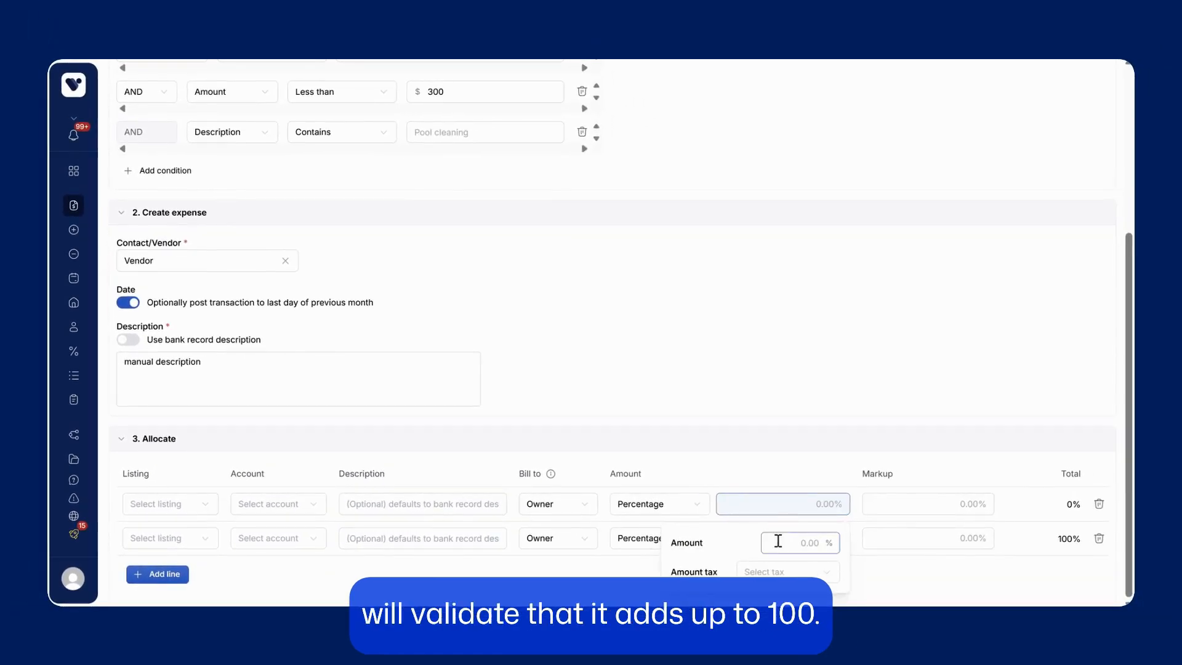
pyautogui.write('80')
pyautogui.click(800, 419)
pyautogui.click(787, 540)
pyautogui.moveTo(792, 469); pyautogui.dragTo(826, 471)
pyautogui.write('20')
pyautogui.click(843, 391)
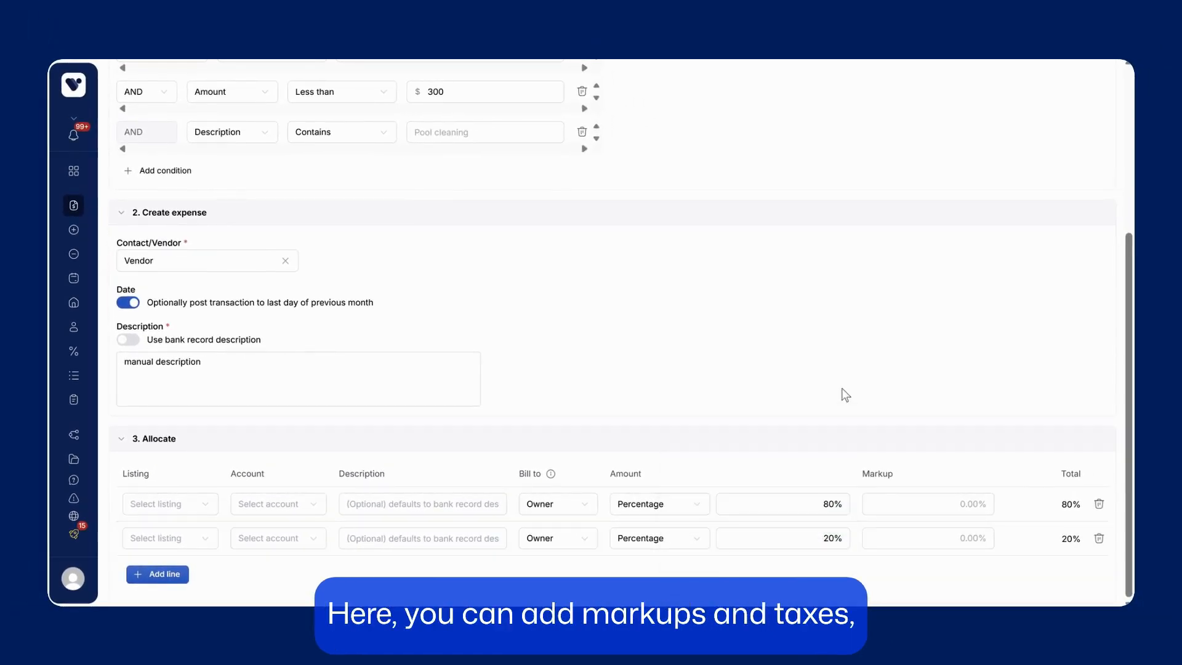
# Step: Check the tax, markup and bill-to options available on the allocation lines
pyautogui.click(785, 539)
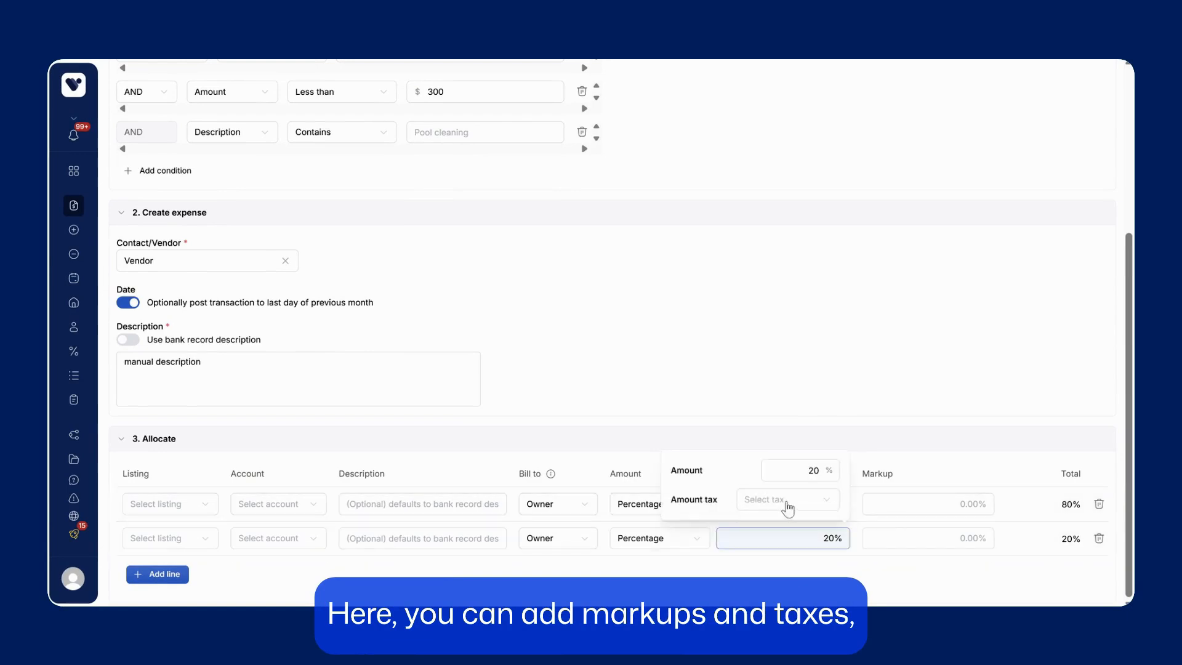
pyautogui.click(924, 504)
pyautogui.click(907, 418)
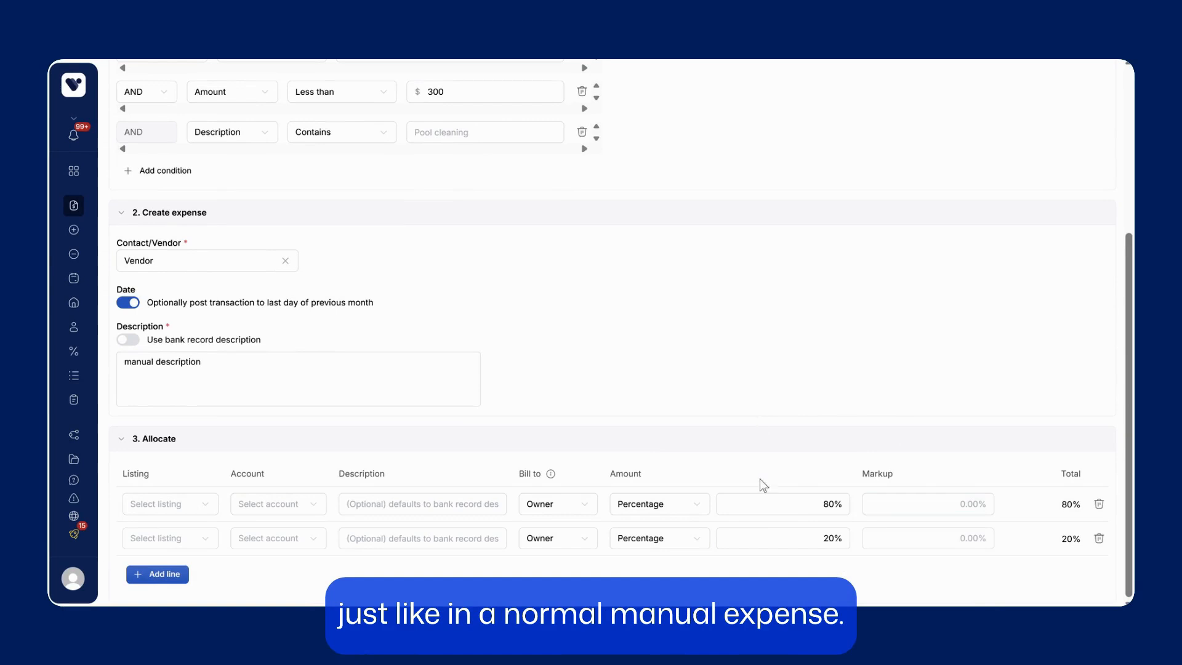
pyautogui.click(573, 505)
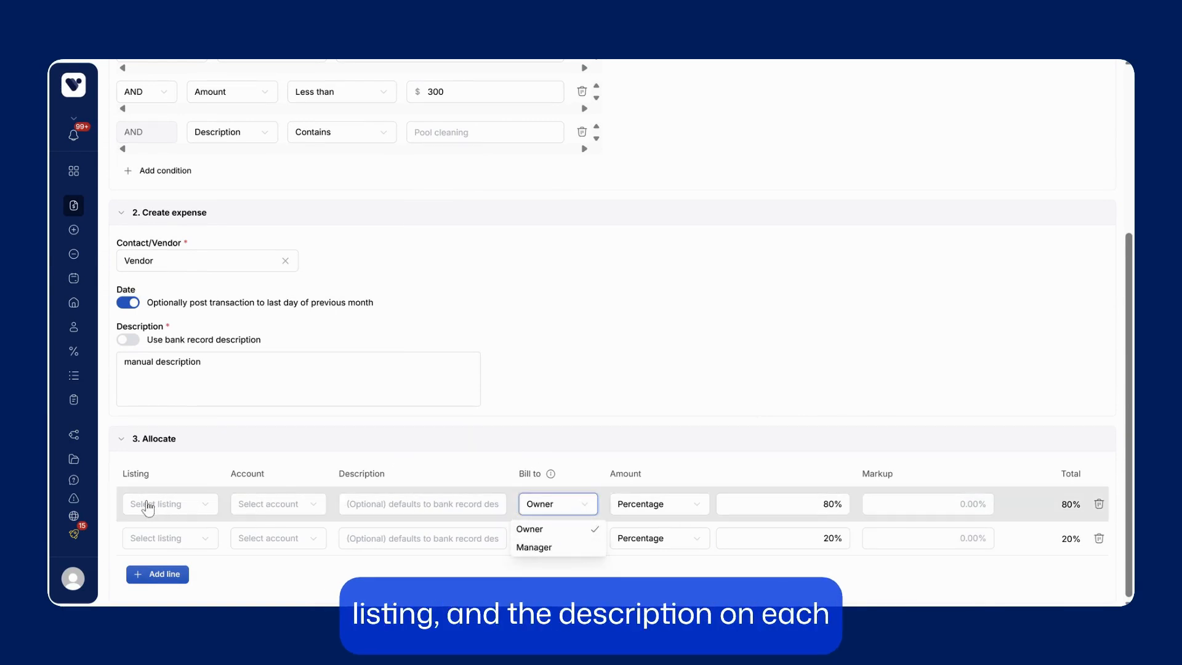
pyautogui.click(552, 423)
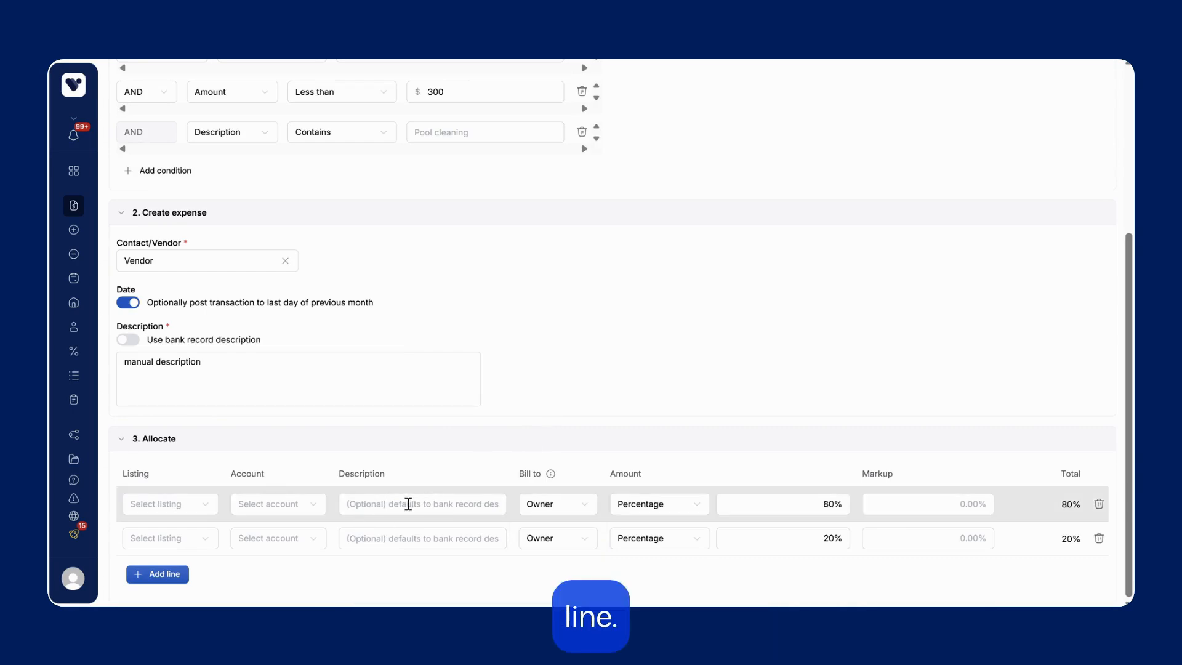
# Step: Enter "description" as the custom description of the 80% allocation line
pyautogui.click(366, 503)
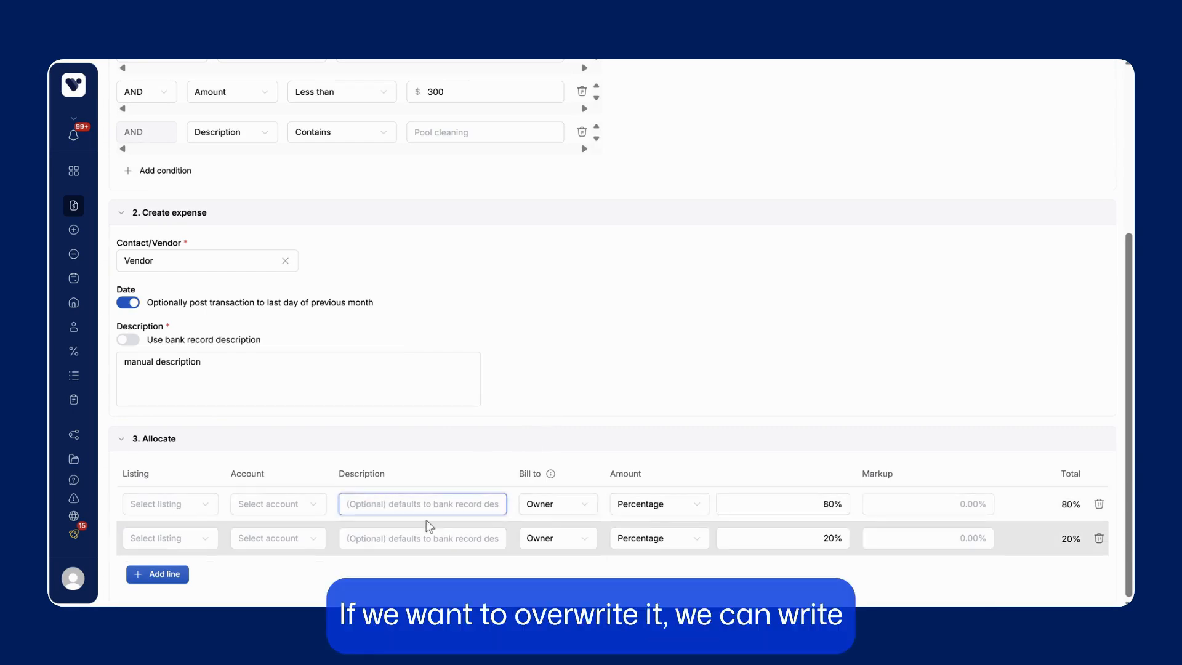
pyautogui.write('description')
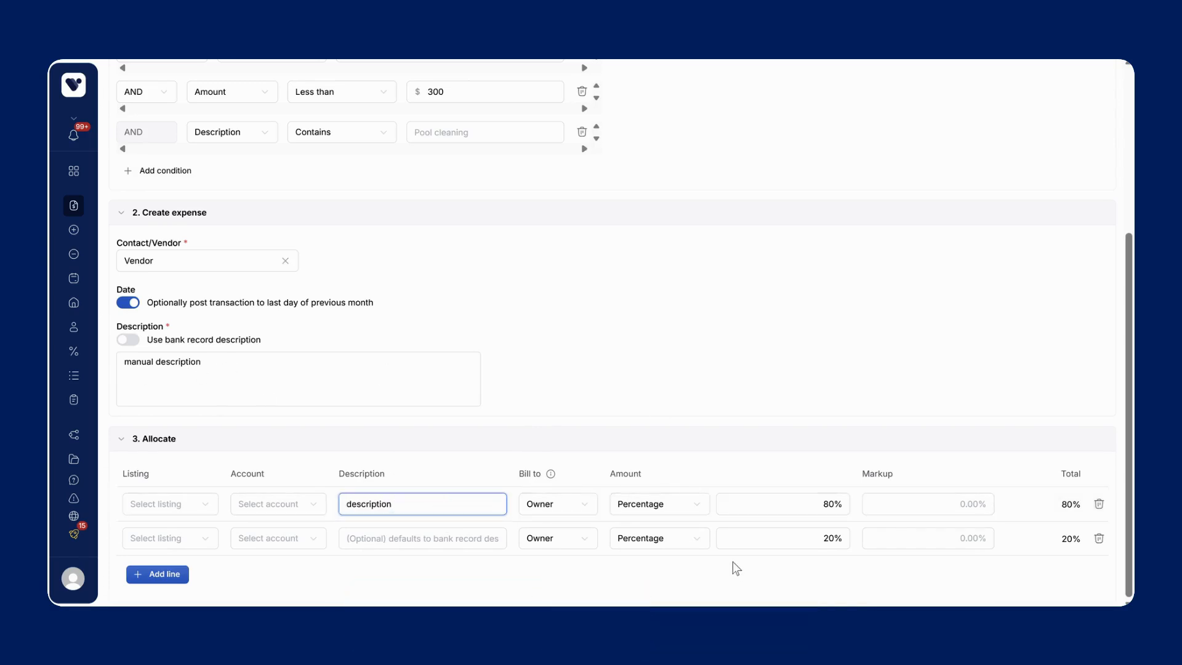
pyautogui.scroll(10, 401, 332)
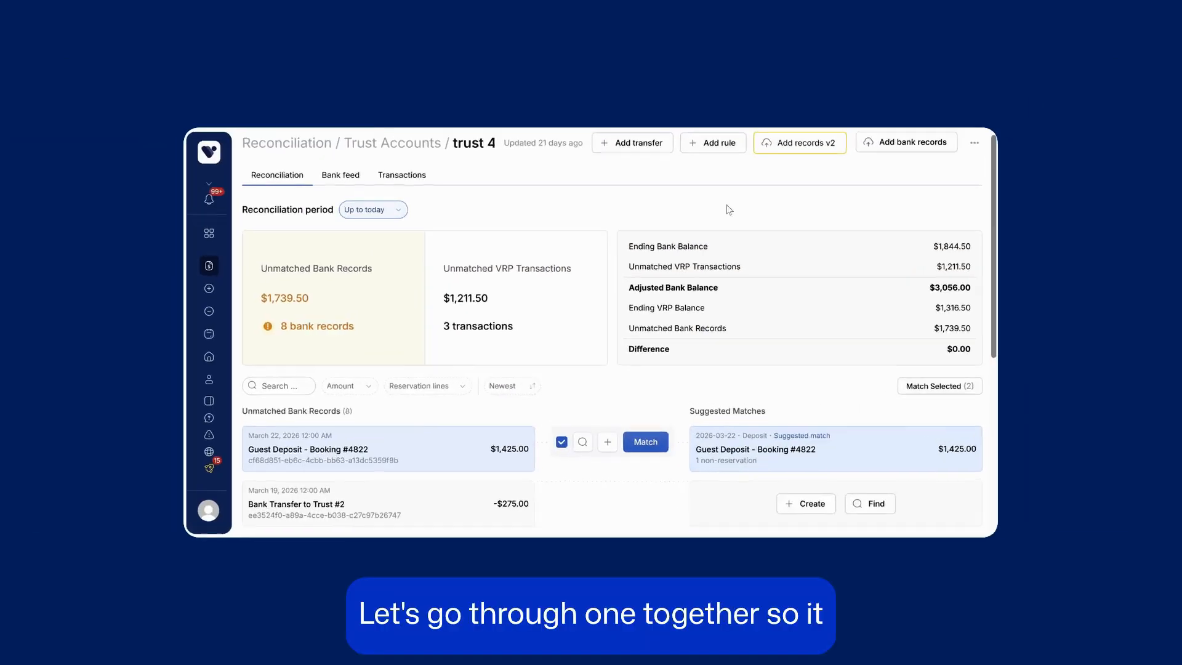
# Step: Examine the description and amount of the Housekeeper Payment - Cleaning Fee record among trust 4's unmatched bank records
pyautogui.scroll(-3, 774, 157)
pyautogui.scroll(-3, 461, 216)
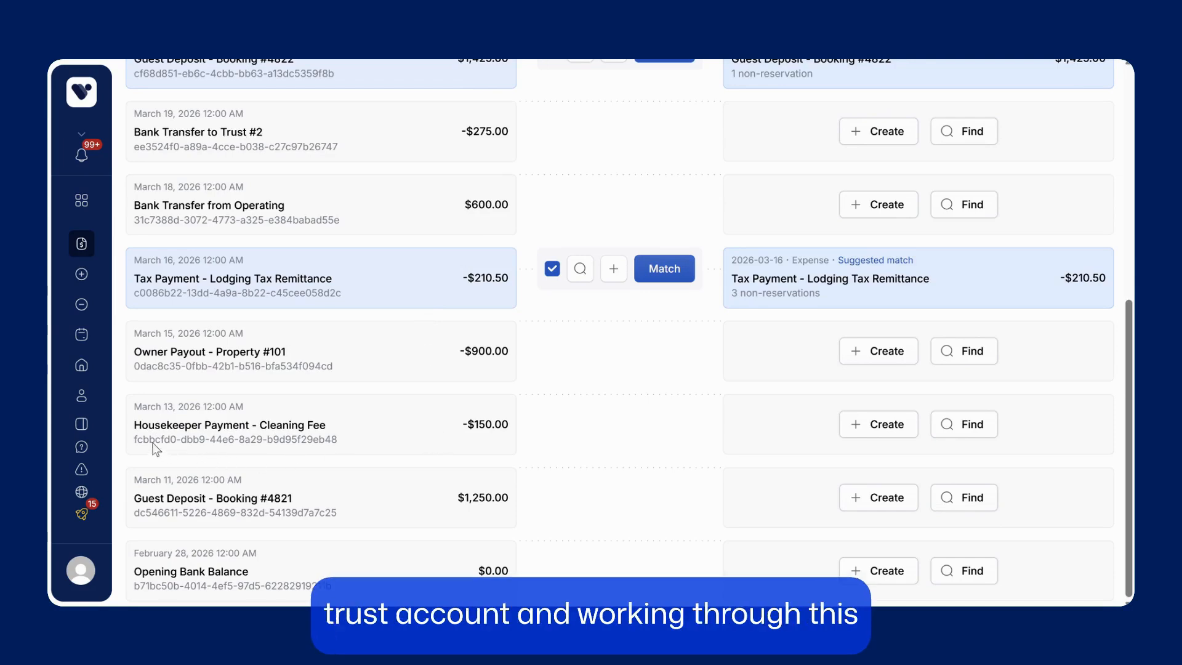
pyautogui.moveTo(131, 429); pyautogui.dragTo(491, 426)
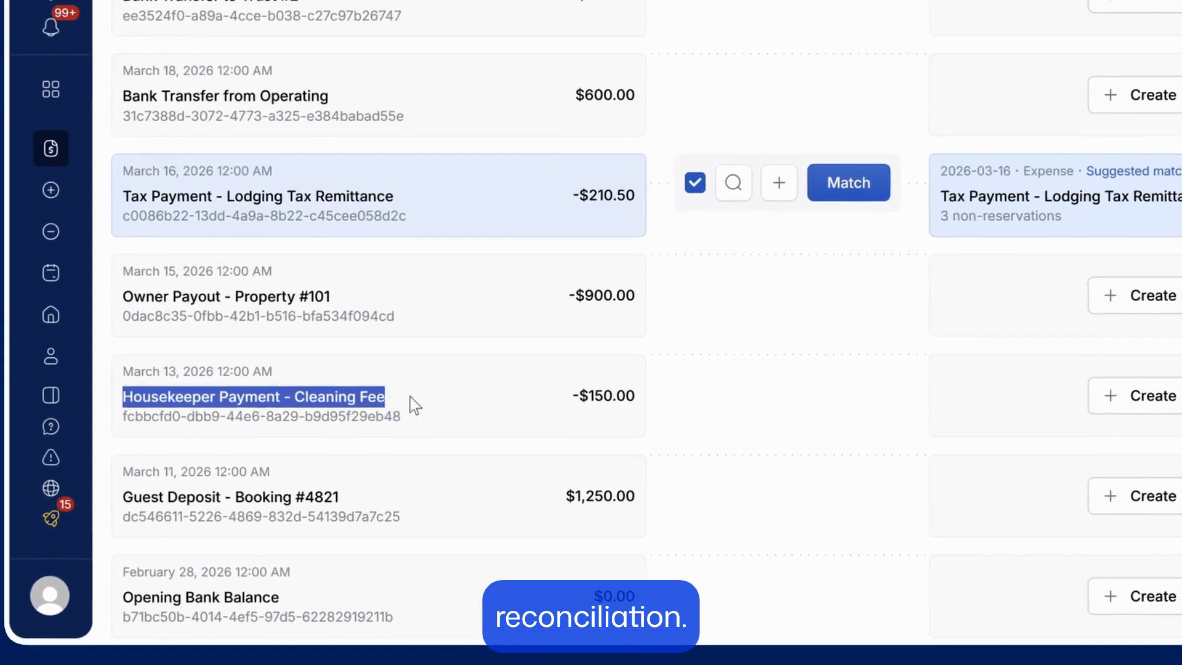
pyautogui.moveTo(625, 406); pyautogui.dragTo(649, 399)
pyautogui.click(653, 401)
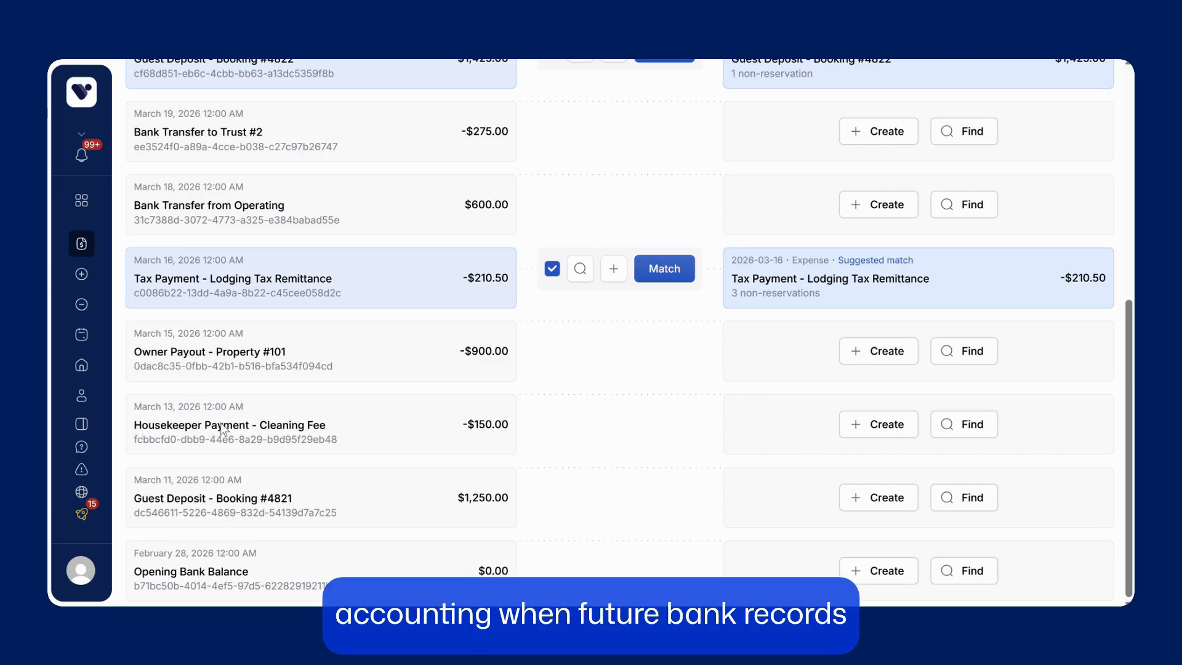
pyautogui.moveTo(133, 424); pyautogui.dragTo(490, 430)
pyautogui.click(507, 424)
# Step: Start a new bank rule from the trust 4 account and name it "Housekeeping"
pyautogui.scroll(7, 784, 483)
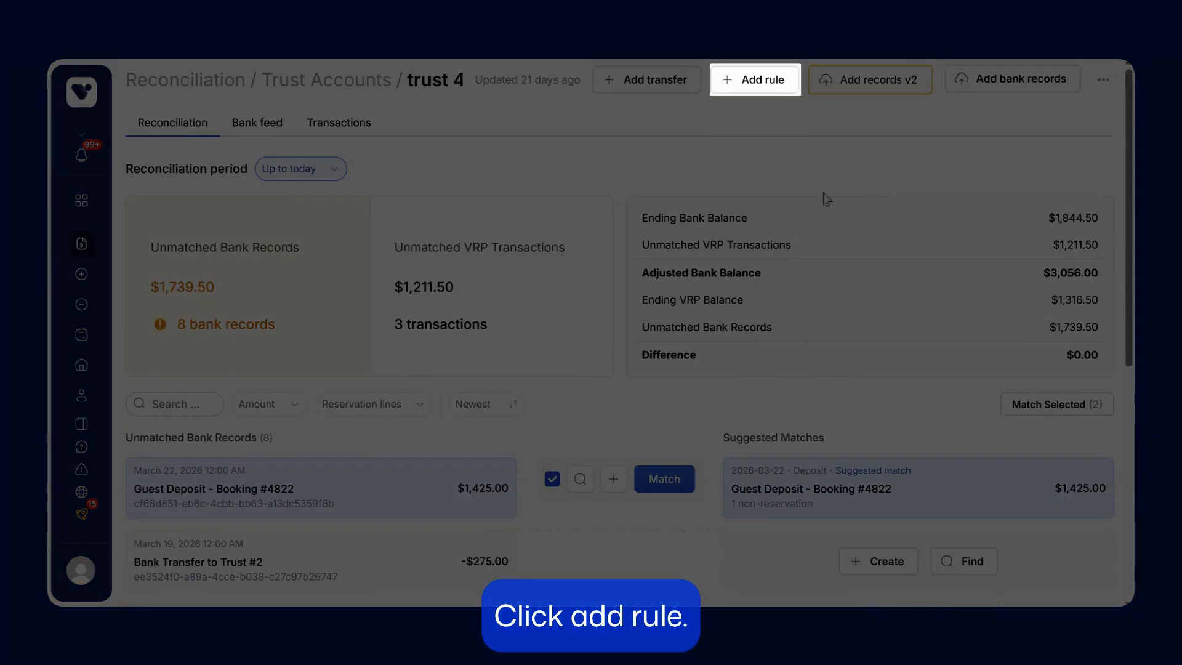
pyautogui.click(778, 82)
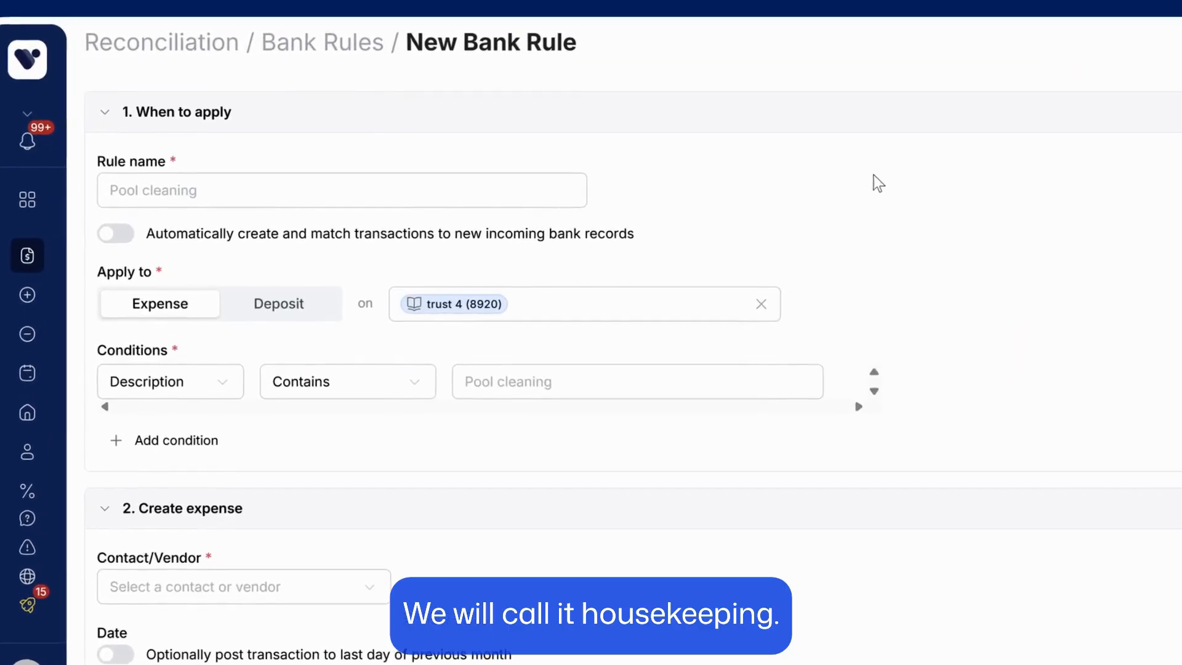
pyautogui.click(170, 191)
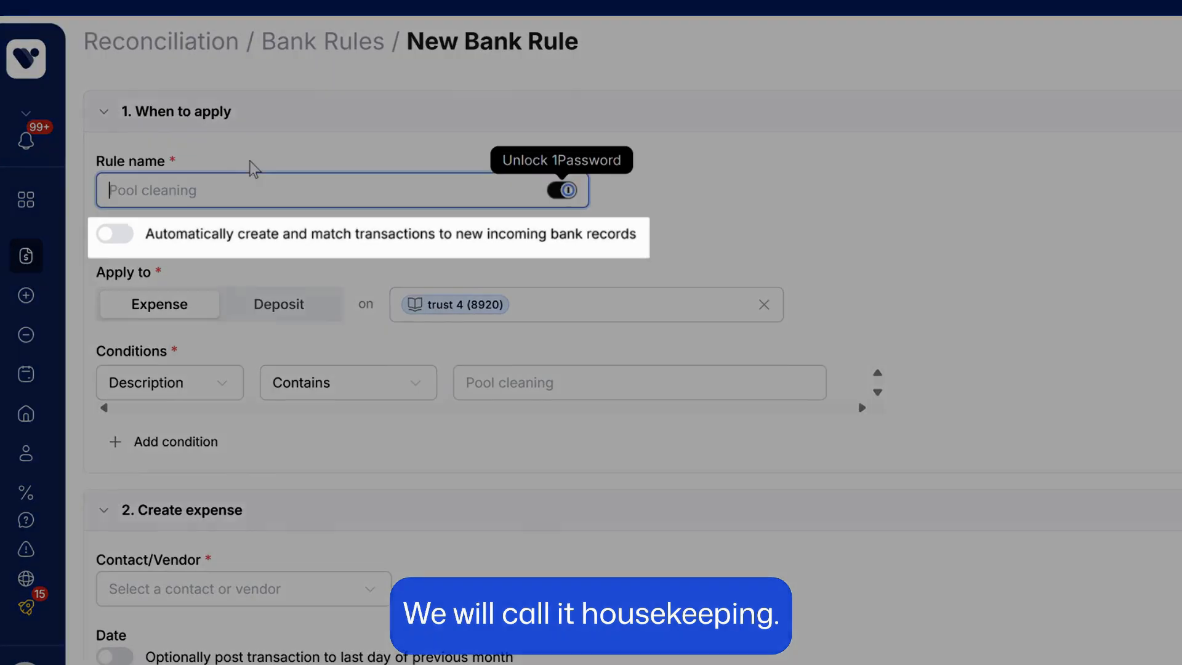
pyautogui.write('Housekeeping')
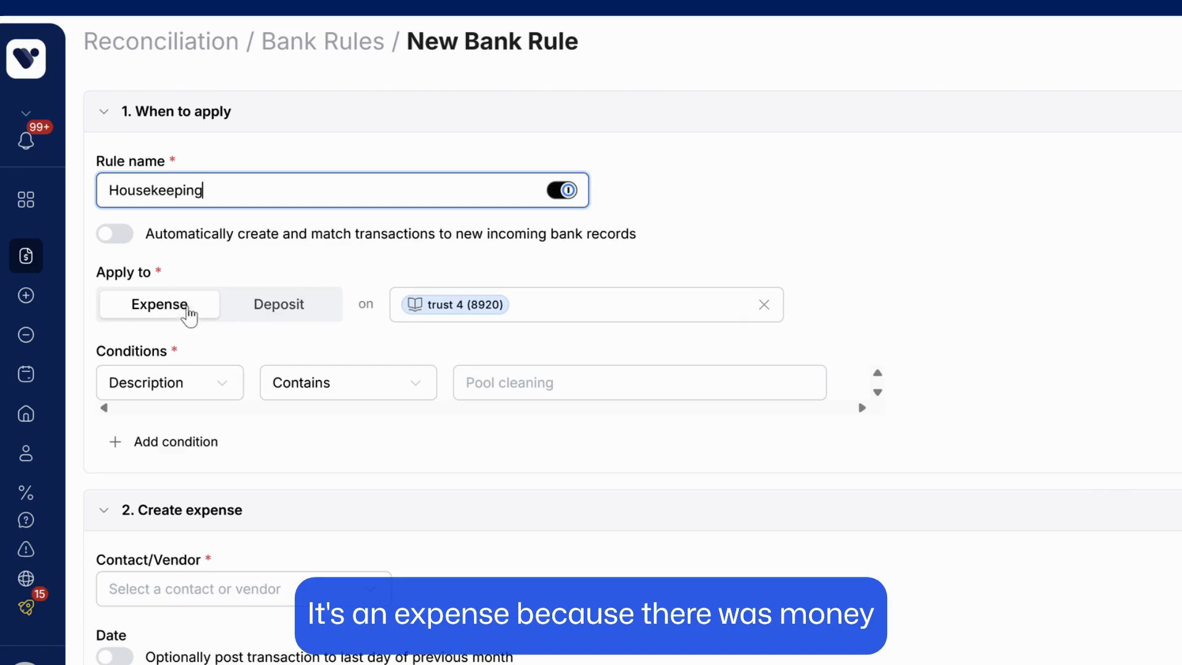
# Step: Set the rule's conditions to description contains "Housekeeping" OR description contains "Housekeeper"
pyautogui.scroll(-2, 569, 319)
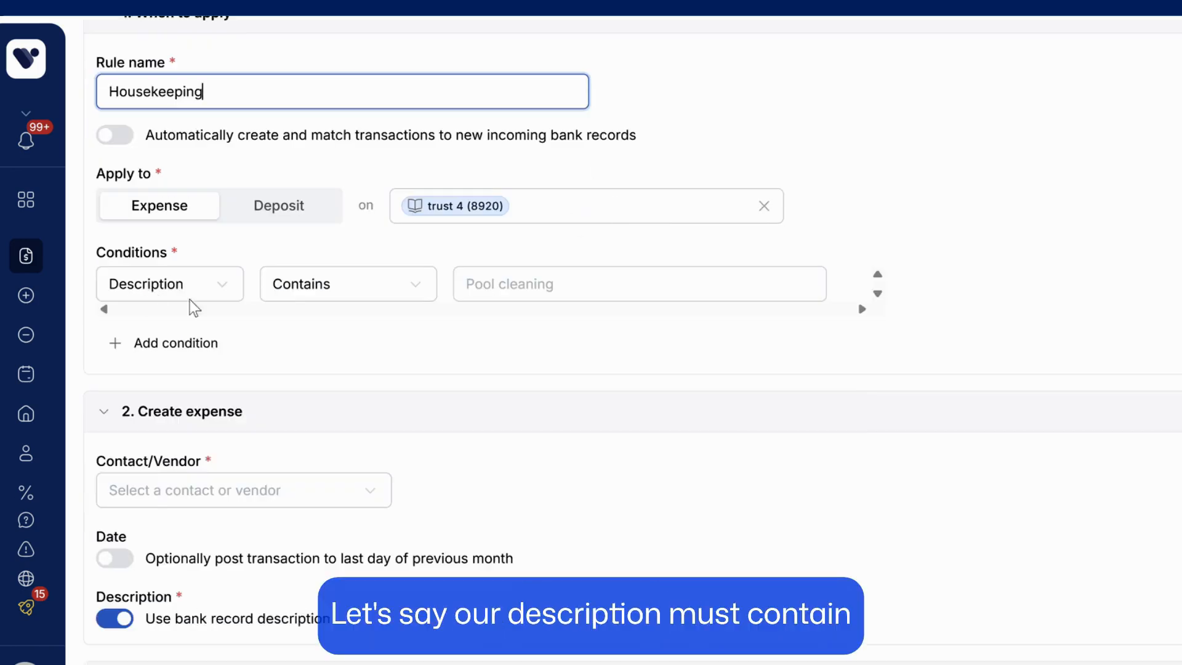
pyautogui.click(471, 285)
pyautogui.write('Housekeeping')
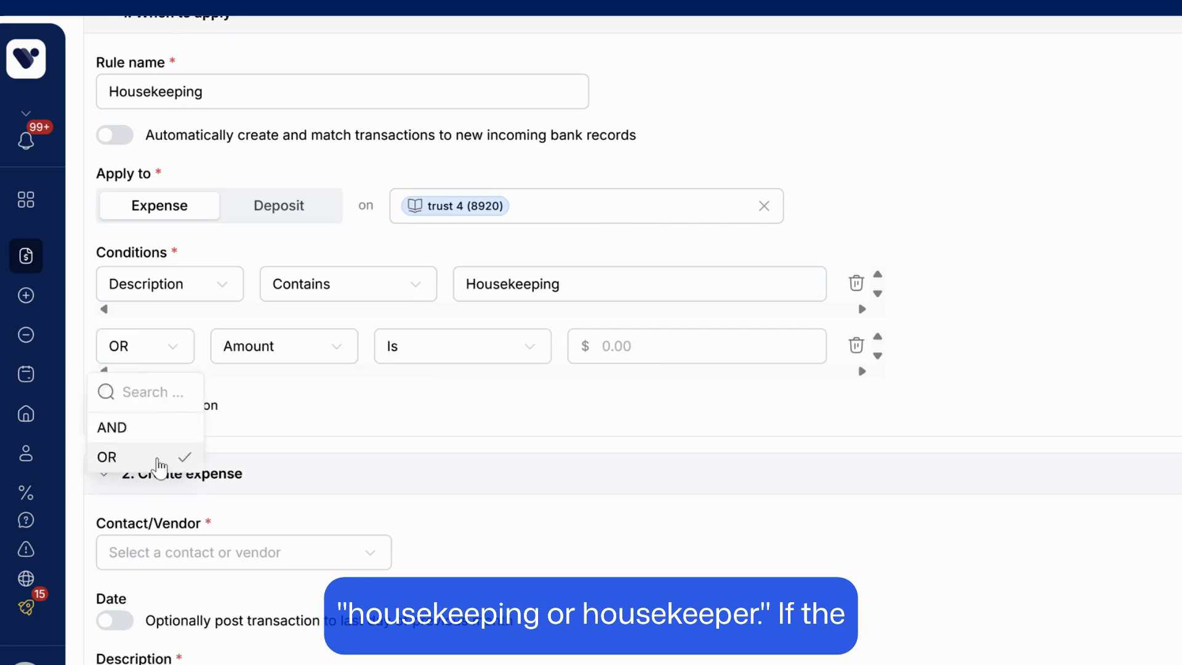
pyautogui.click(159, 460)
pyautogui.click(610, 349)
pyautogui.write('Housekeeper')
# Step: Add a new individual vendor with first and last name as the expense's contact, and enable posting to the last day of the previous month
pyautogui.scroll(-3, 189, 291)
pyautogui.click(246, 320)
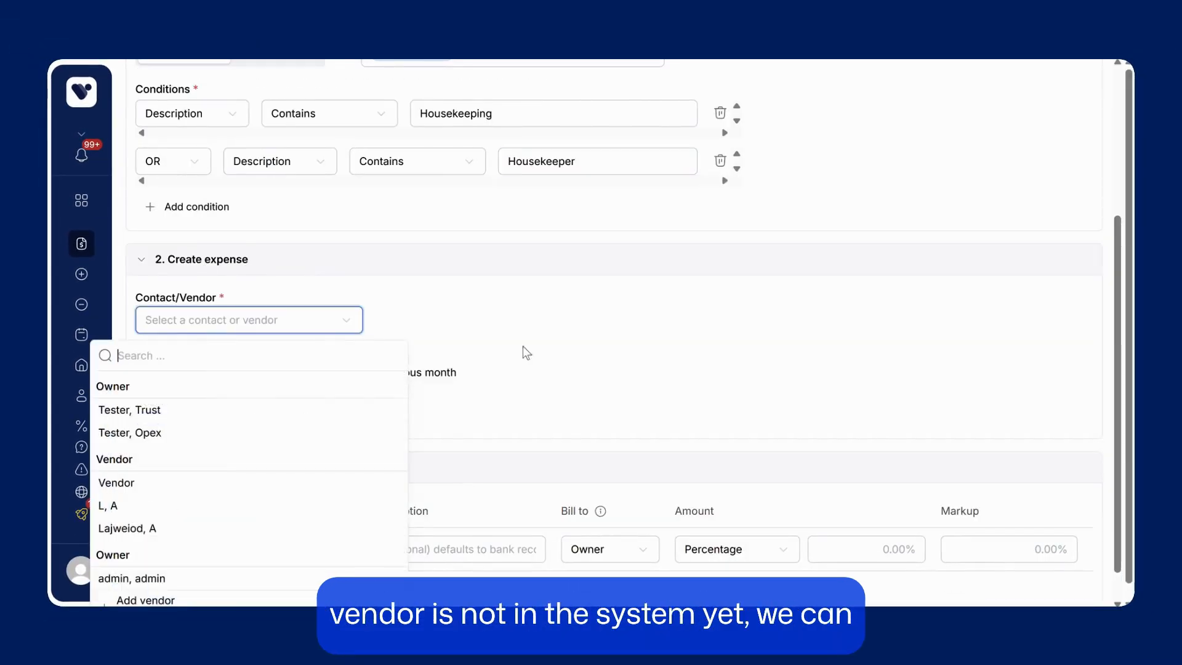
pyautogui.click(169, 590)
pyautogui.click(873, 147)
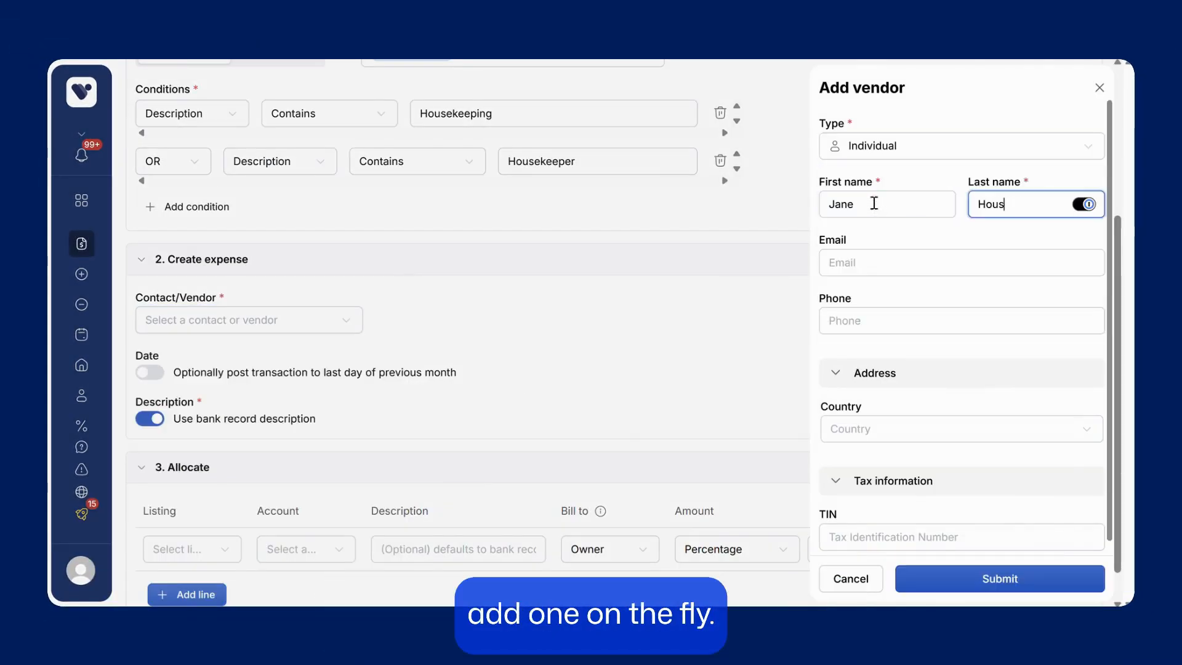
pyautogui.press('Return')
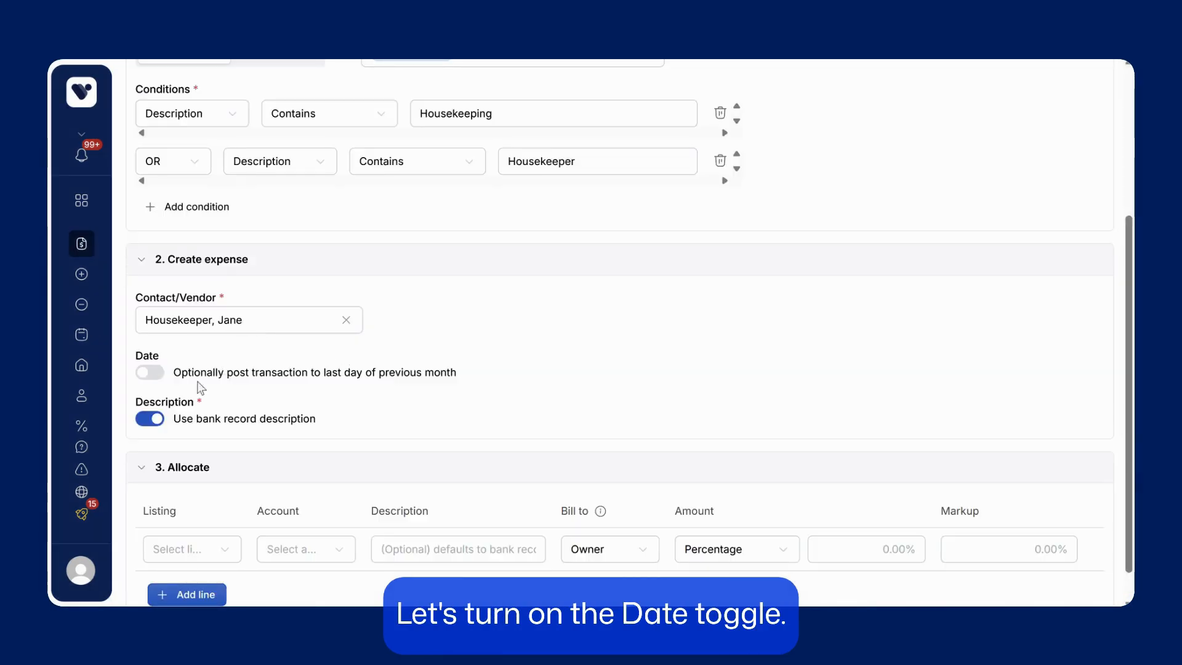
pyautogui.click(154, 374)
# Step: Bill the first allocation line to Manager and assign it to the Housekeeping account
pyautogui.scroll(-1, 462, 375)
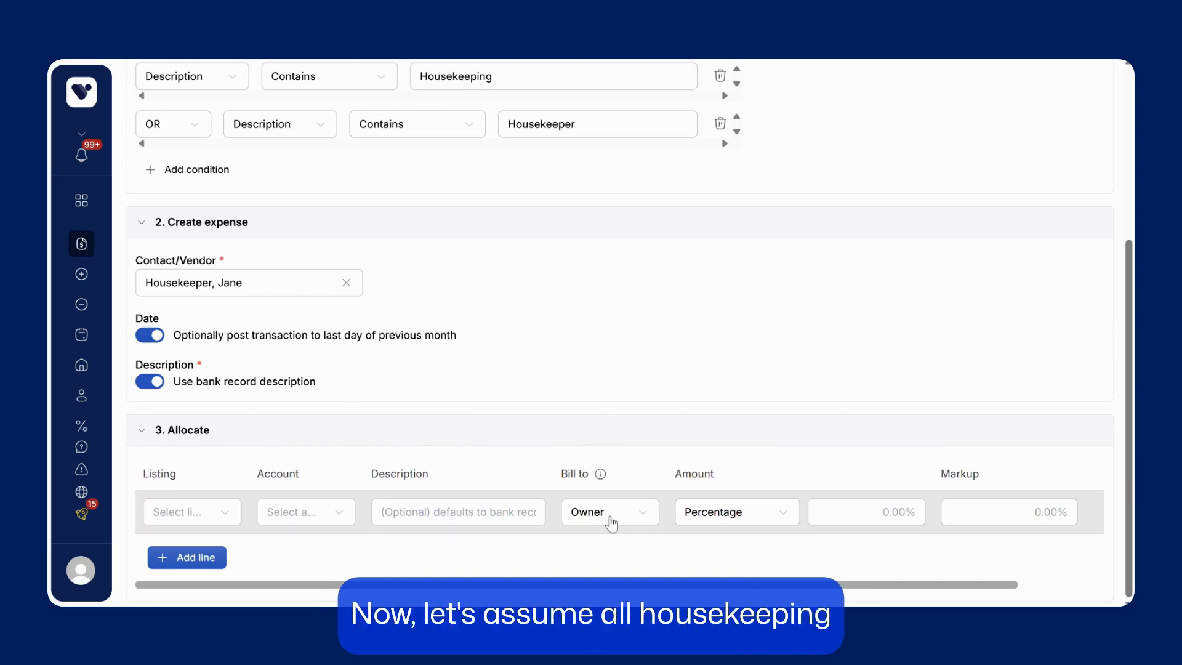
pyautogui.click(612, 522)
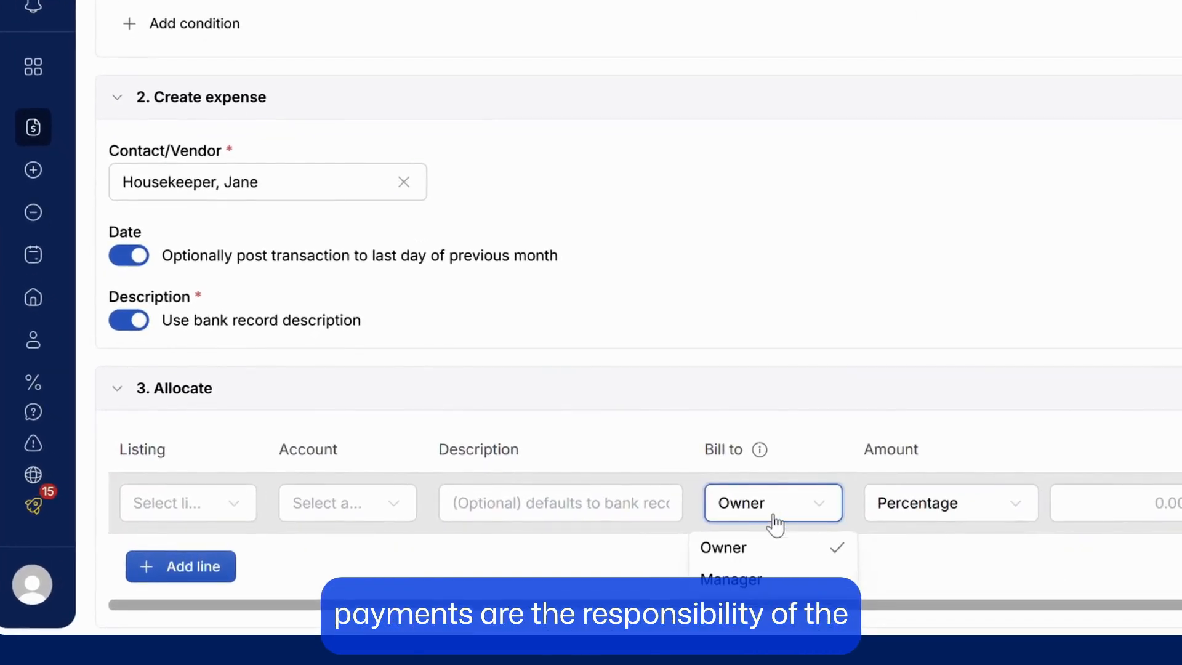
pyautogui.click(778, 592)
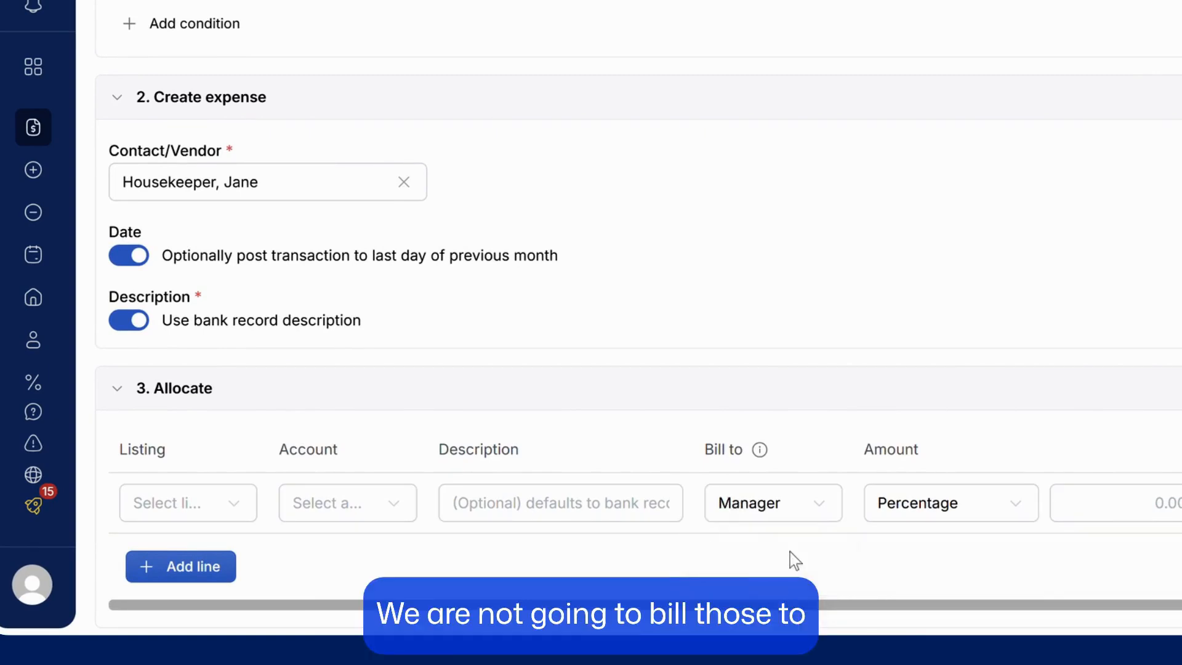
pyautogui.click(362, 522)
pyautogui.write('house')
pyautogui.press('Return')
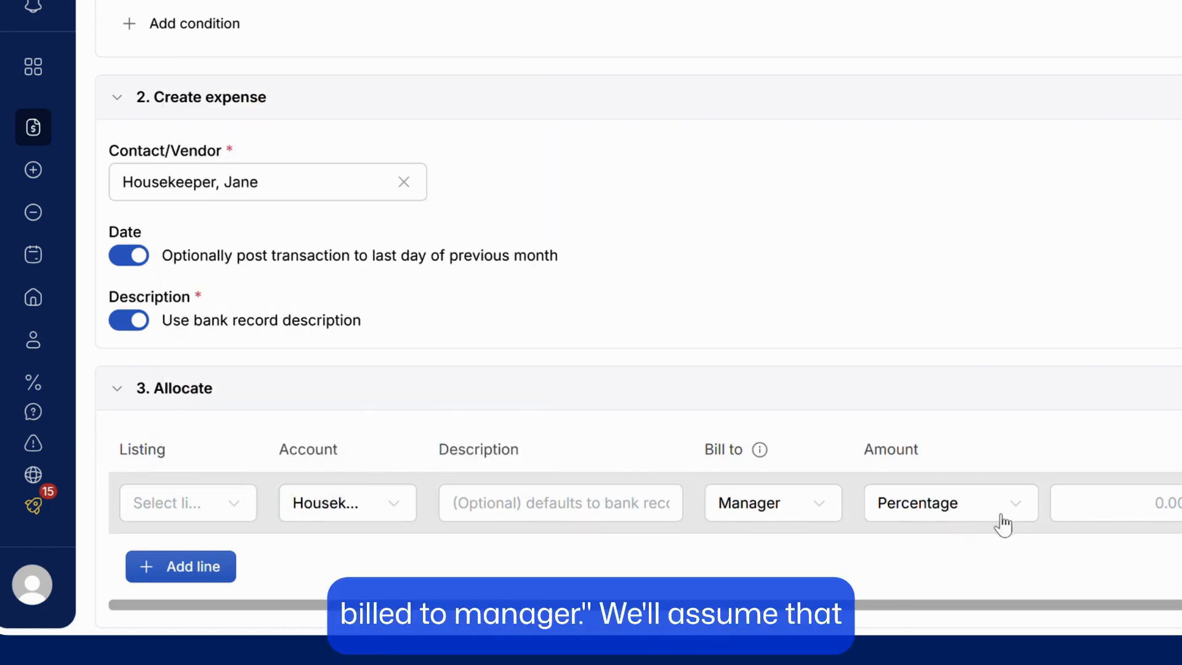
# Step: Allocate 80% of the expense to the housekeeping line and add a second allocation line
pyautogui.click(975, 519)
pyautogui.click(1142, 517)
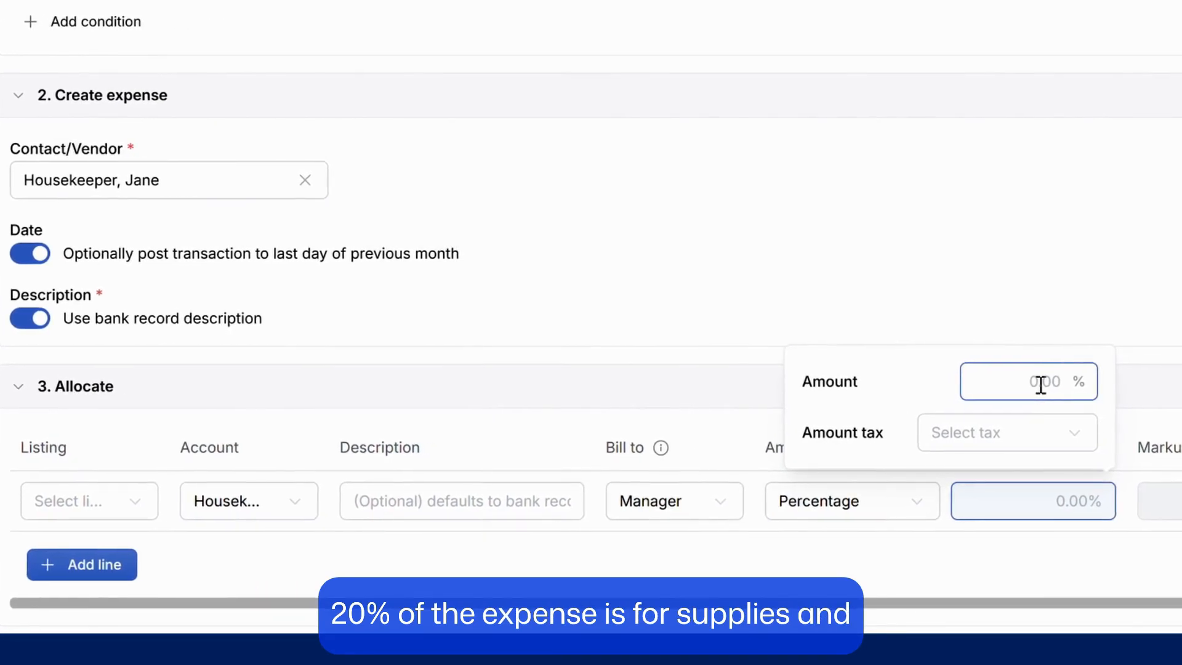
pyautogui.write('80')
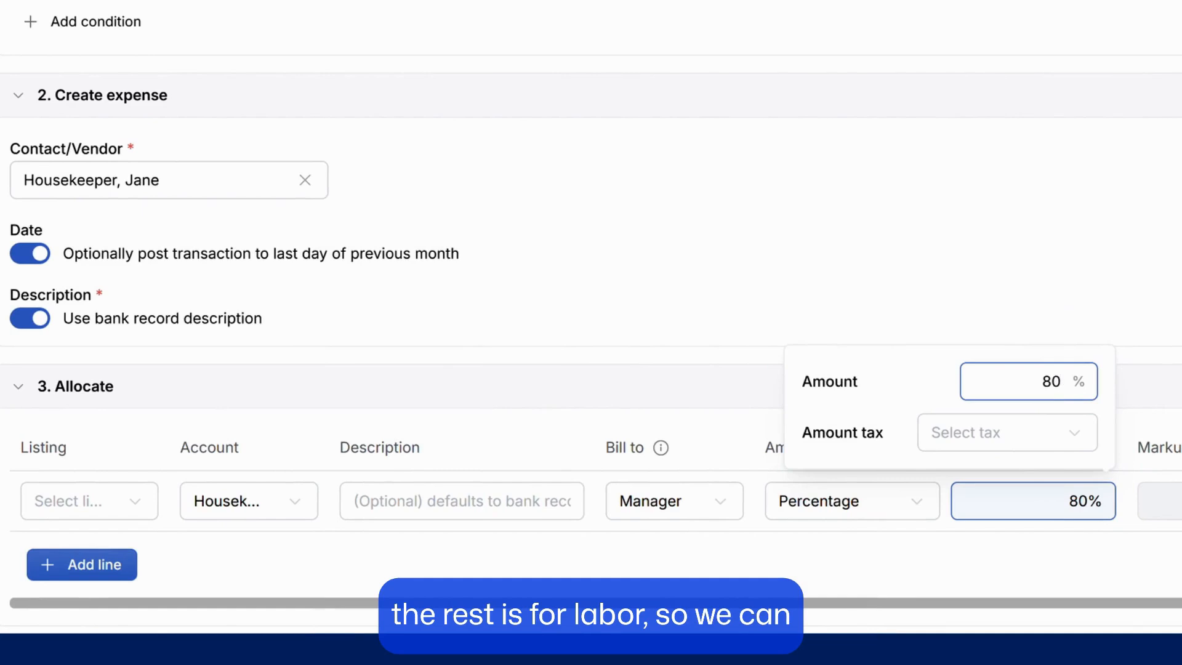
pyautogui.press('Return')
pyautogui.click(132, 564)
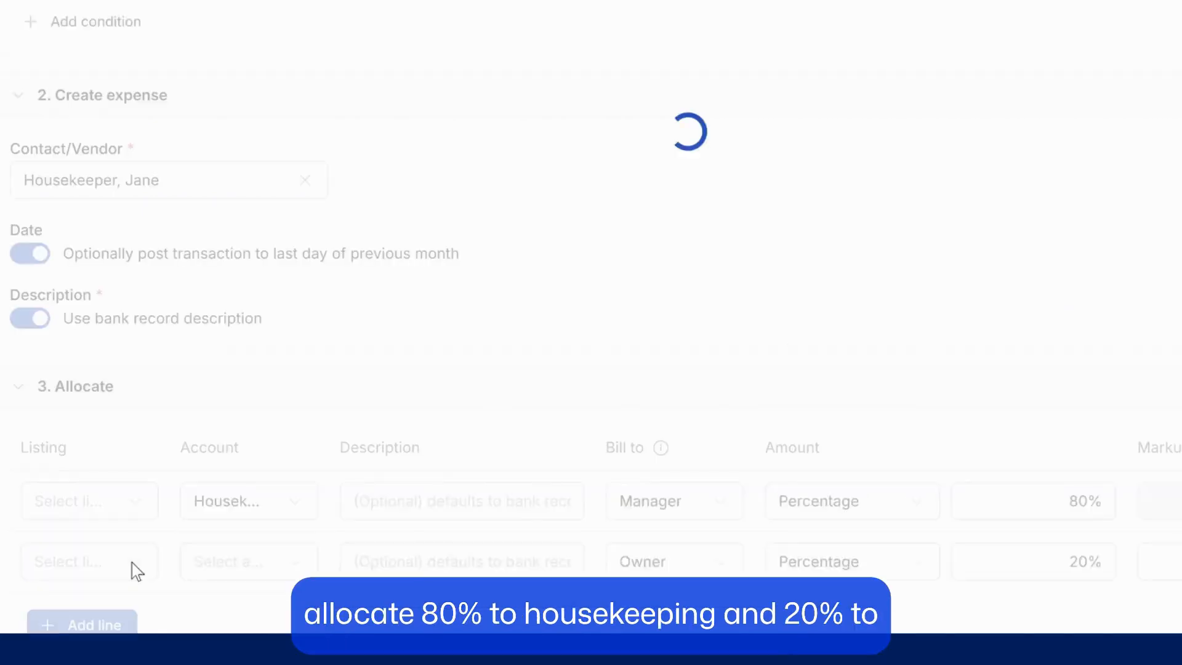
# Step: Assign the second allocation line to the Supplies account and bill it to Manager
pyautogui.click(270, 511)
pyautogui.write('supp')
pyautogui.press('Return')
pyautogui.click(674, 501)
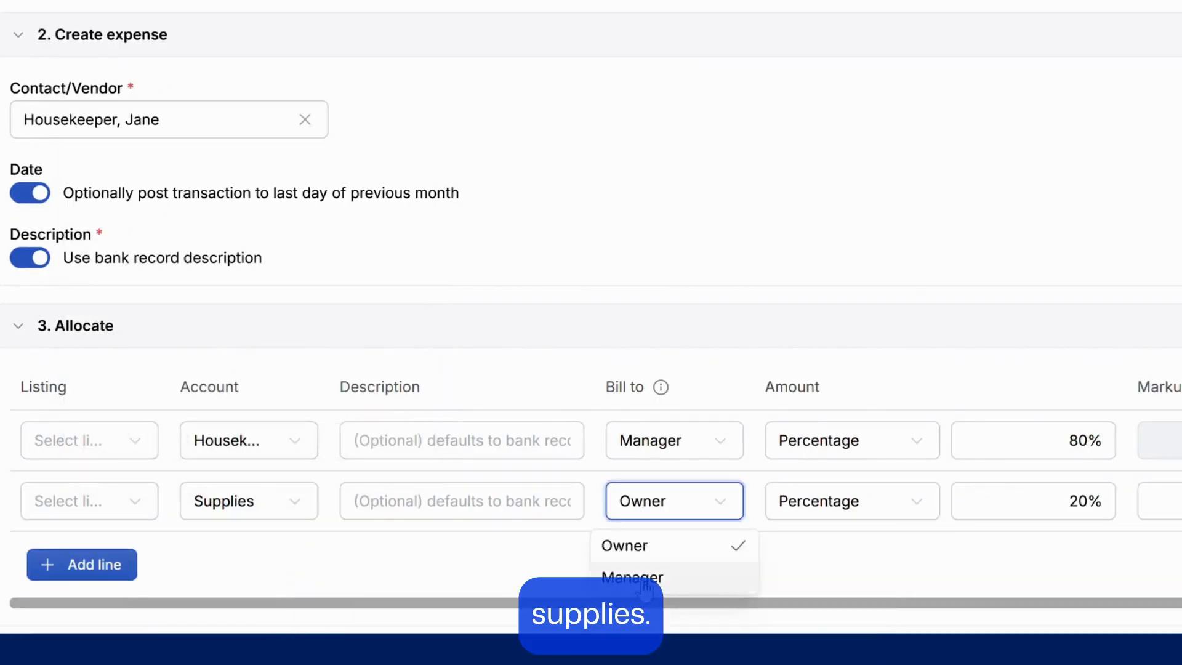
pyautogui.click(628, 573)
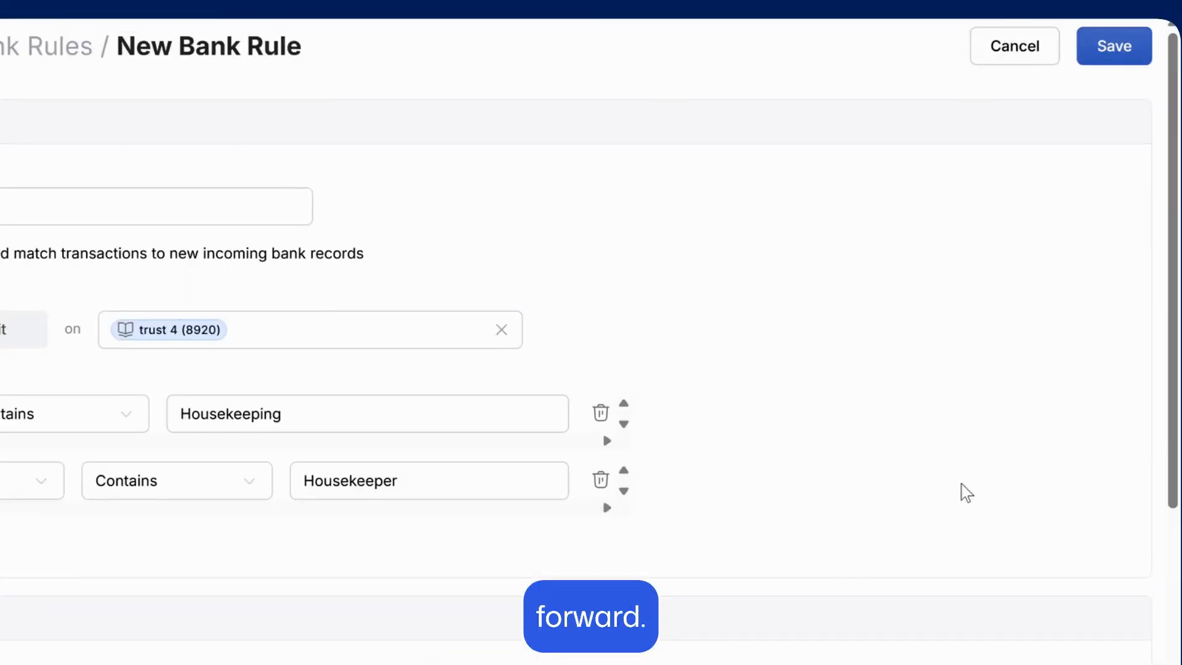
# Step: Save the Housekeeping bank rule without applying it to the existing cleaning fee record
pyautogui.click(1097, 52)
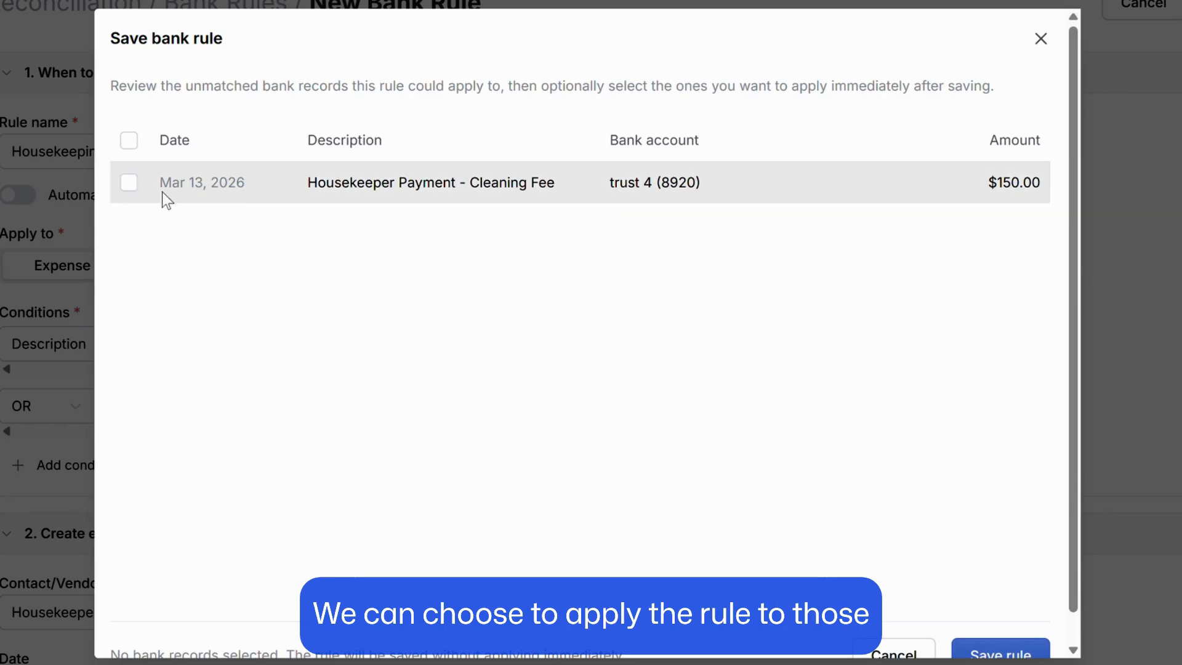
pyautogui.click(129, 183)
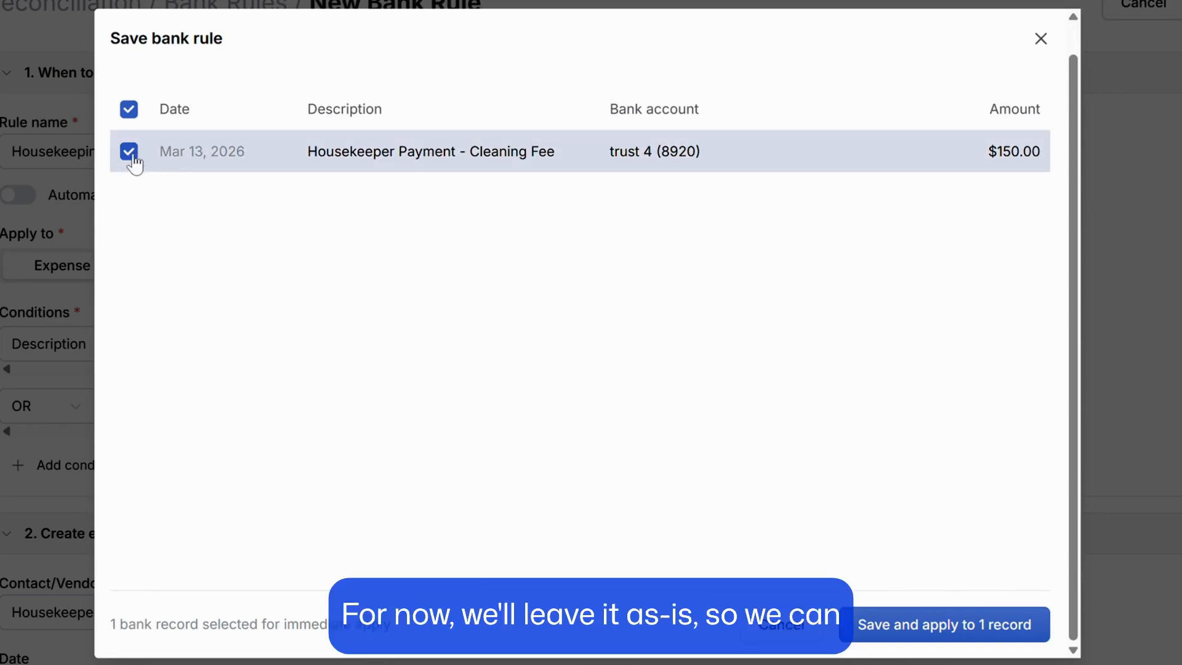
pyautogui.click(130, 157)
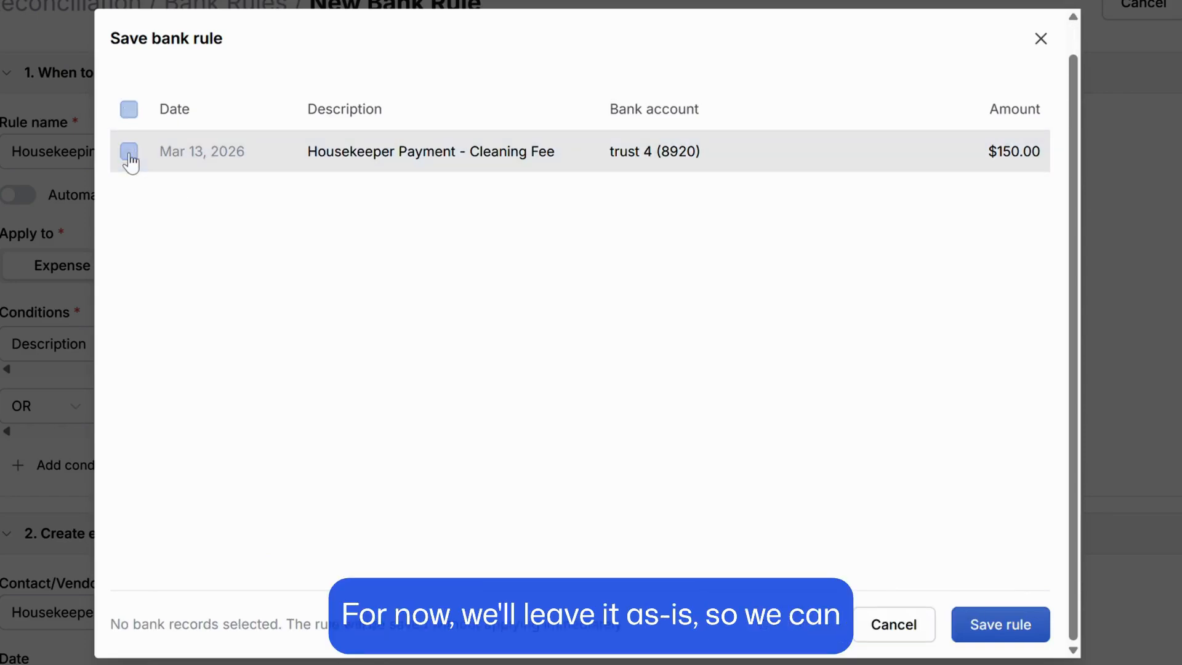
pyautogui.click(1005, 631)
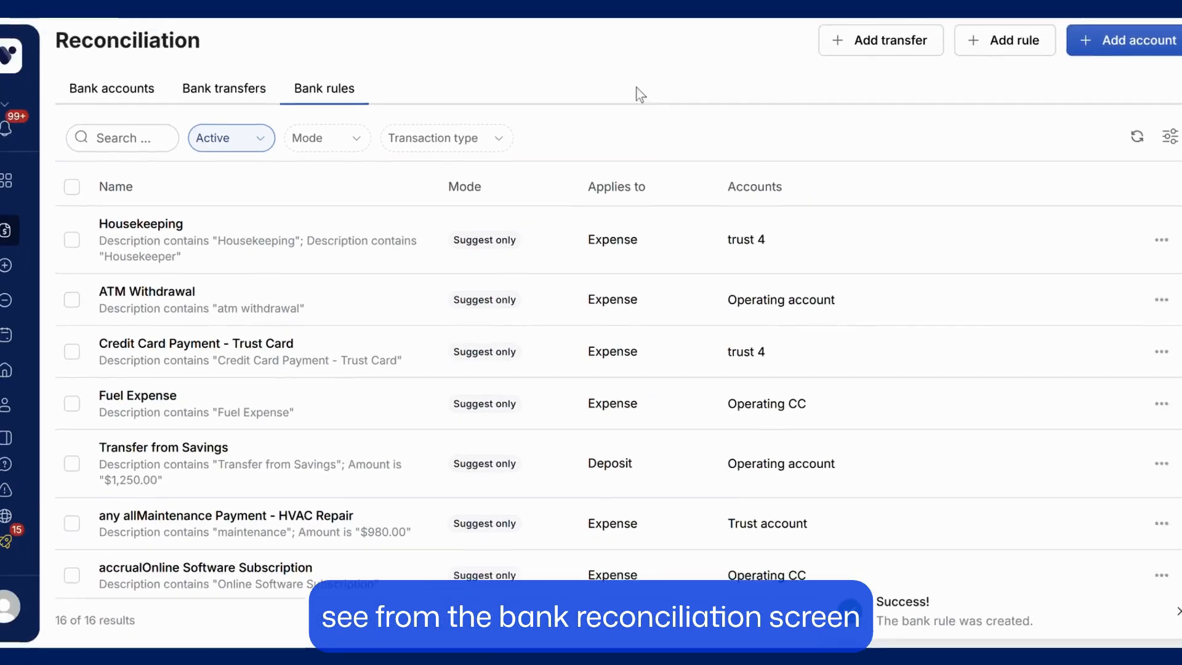
# Step: Return to trust 4's reconciliation and search its records for "house" to review the rule's suggested match
pyautogui.click(166, 115)
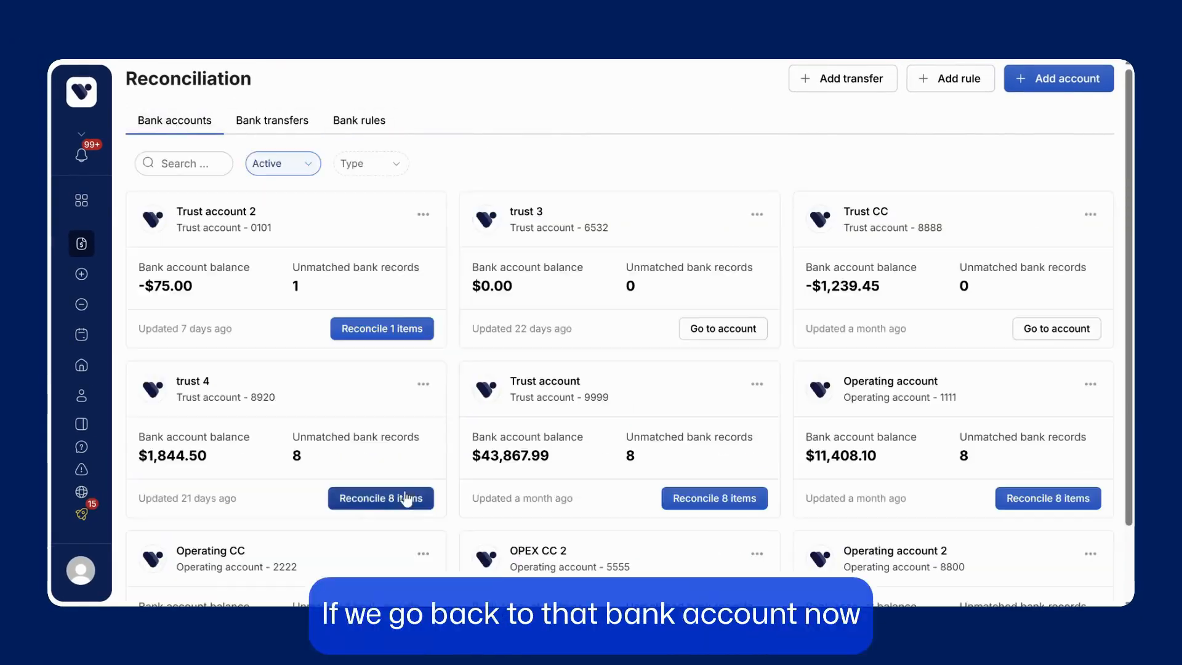
pyautogui.click(406, 498)
pyautogui.click(172, 403)
pyautogui.write('house')
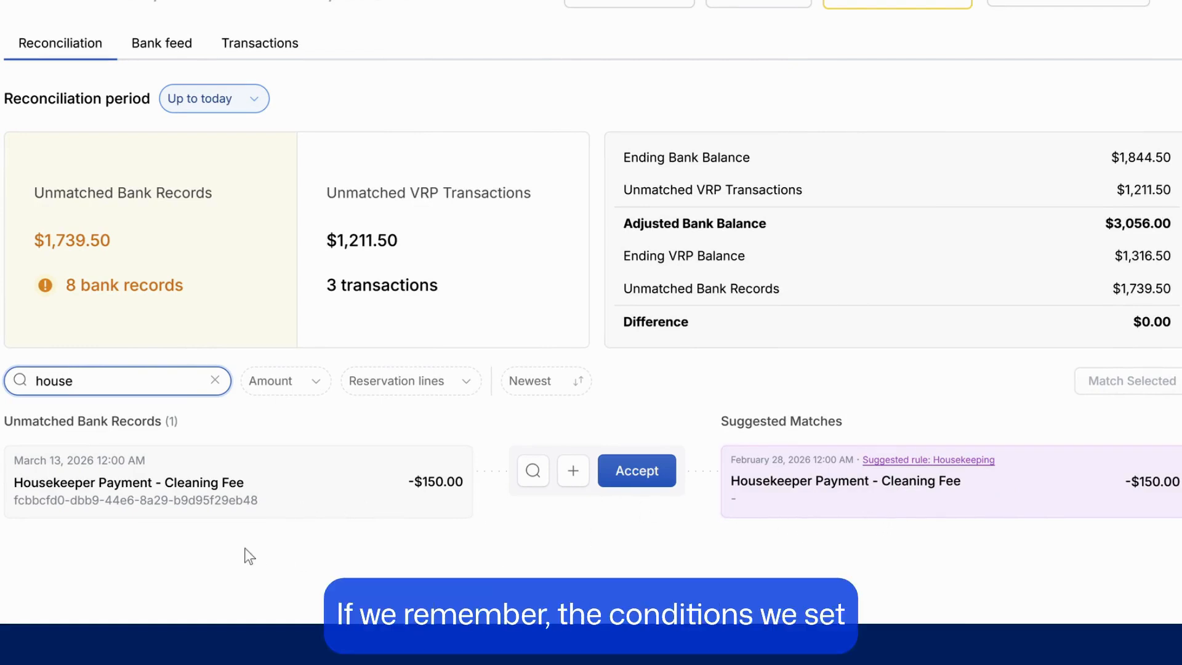
pyautogui.doubleClick(15, 484)
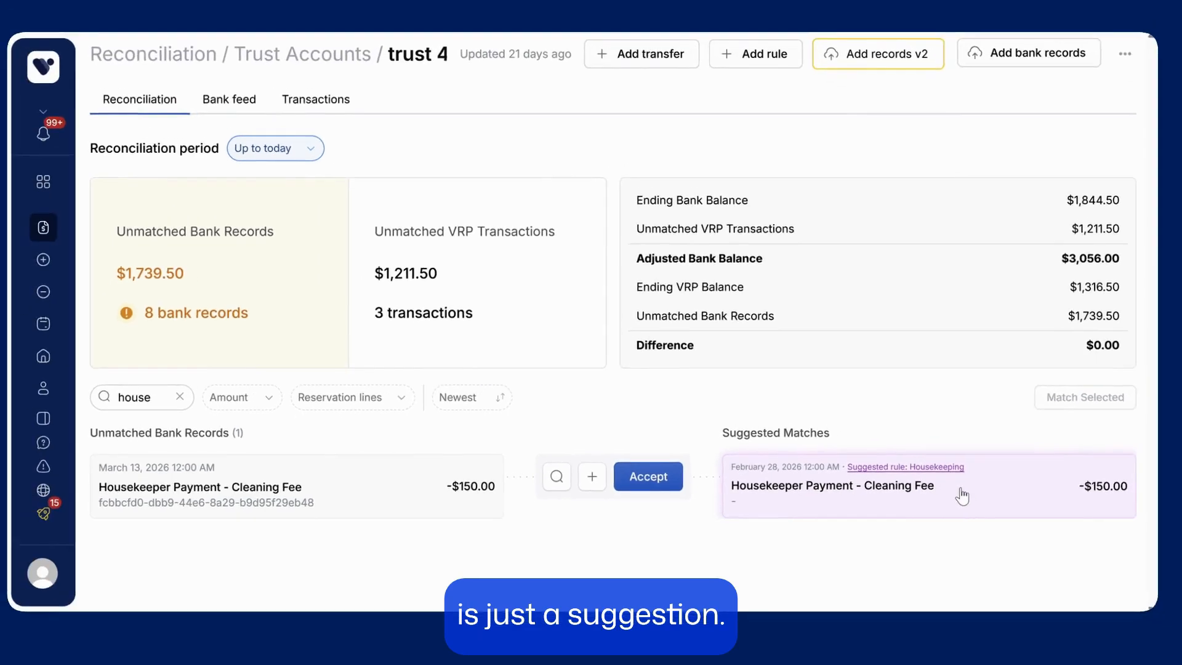
# Step: Compare the suggested Housekeeping expense's date in its preview with the date of the unmatched cleaning fee bank record
pyautogui.click(960, 490)
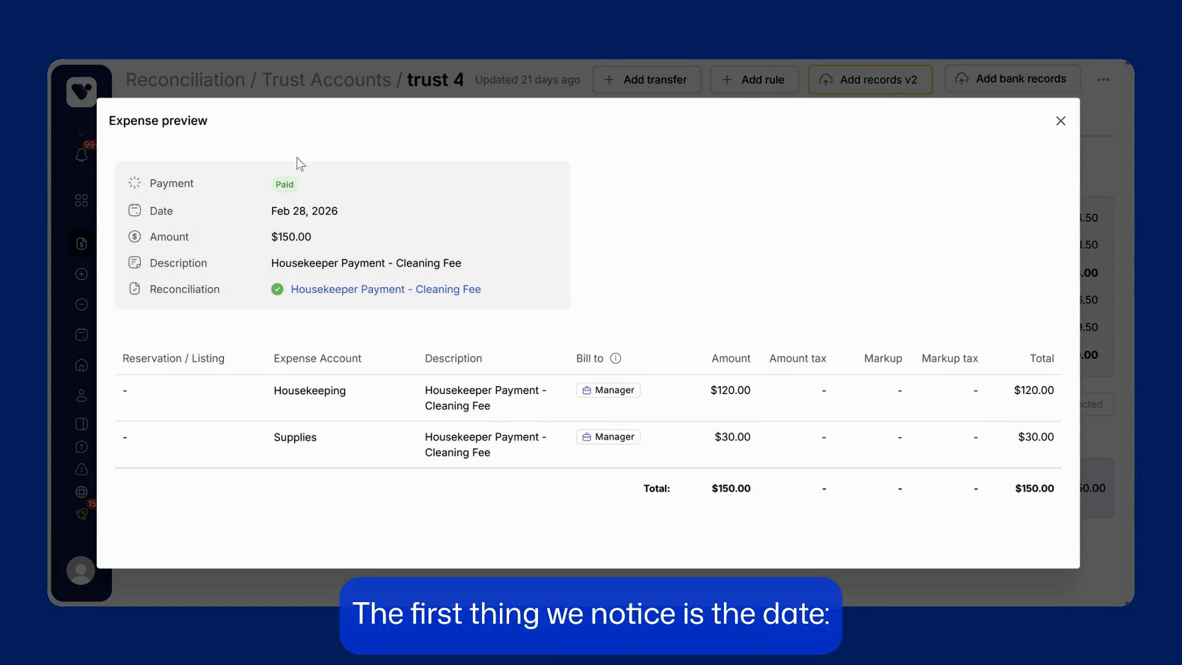
pyautogui.moveTo(270, 214); pyautogui.dragTo(339, 213)
pyautogui.click(345, 213)
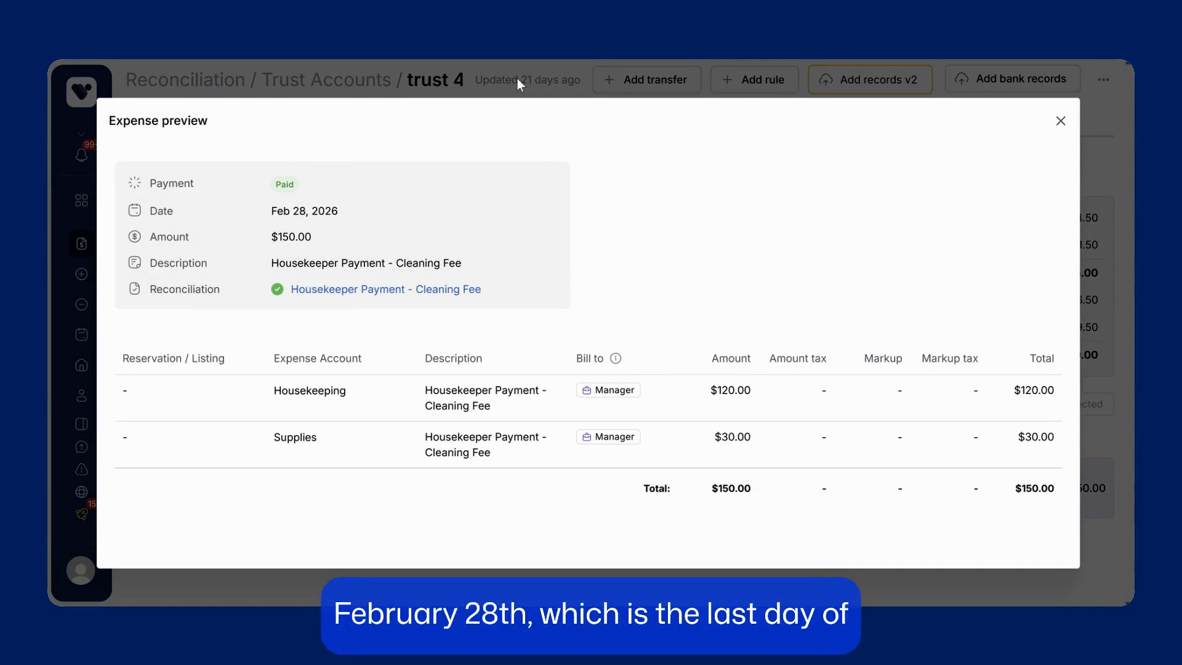
pyautogui.click(1061, 121)
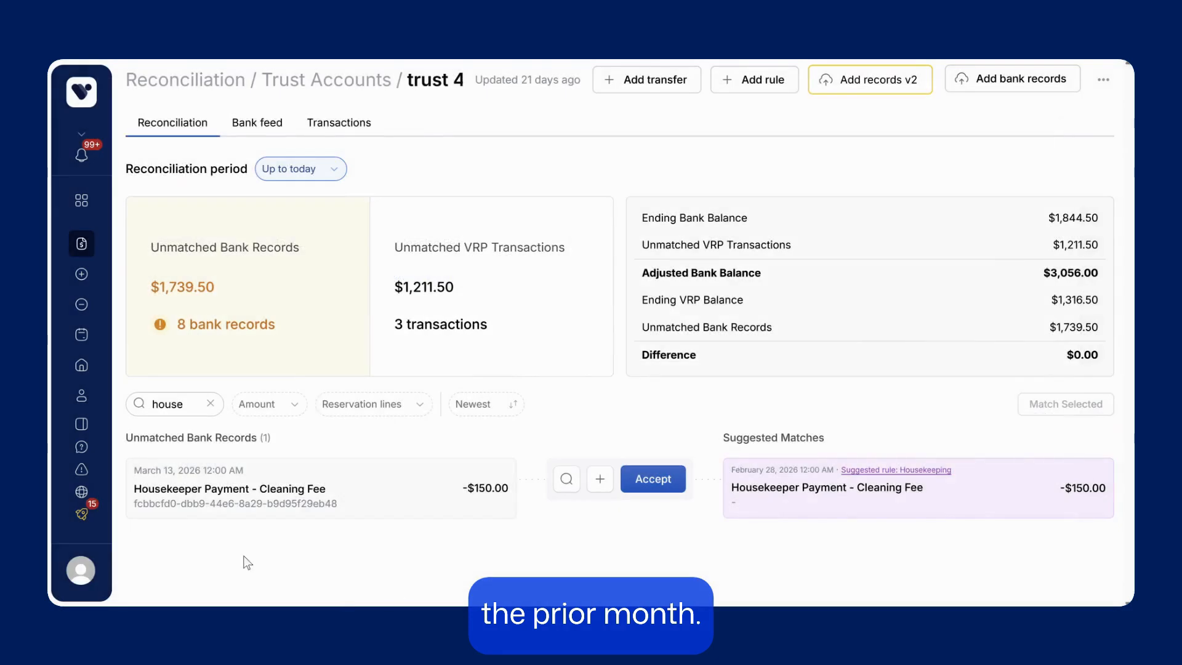
pyautogui.moveTo(134, 480); pyautogui.dragTo(173, 479)
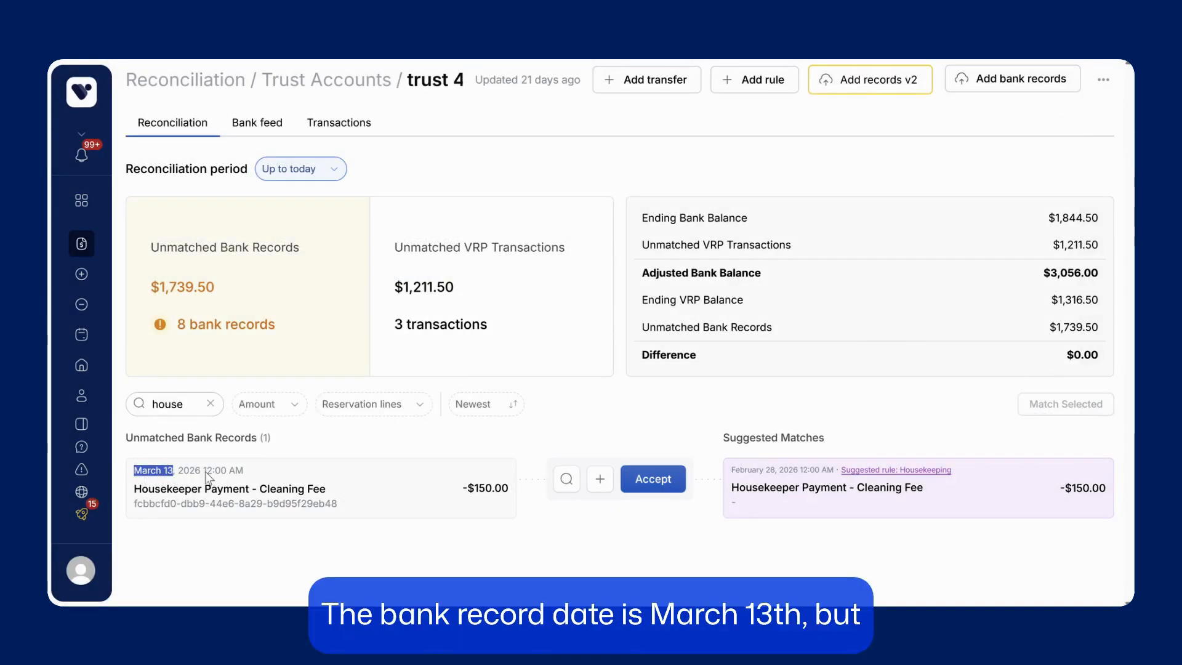
pyautogui.click(423, 539)
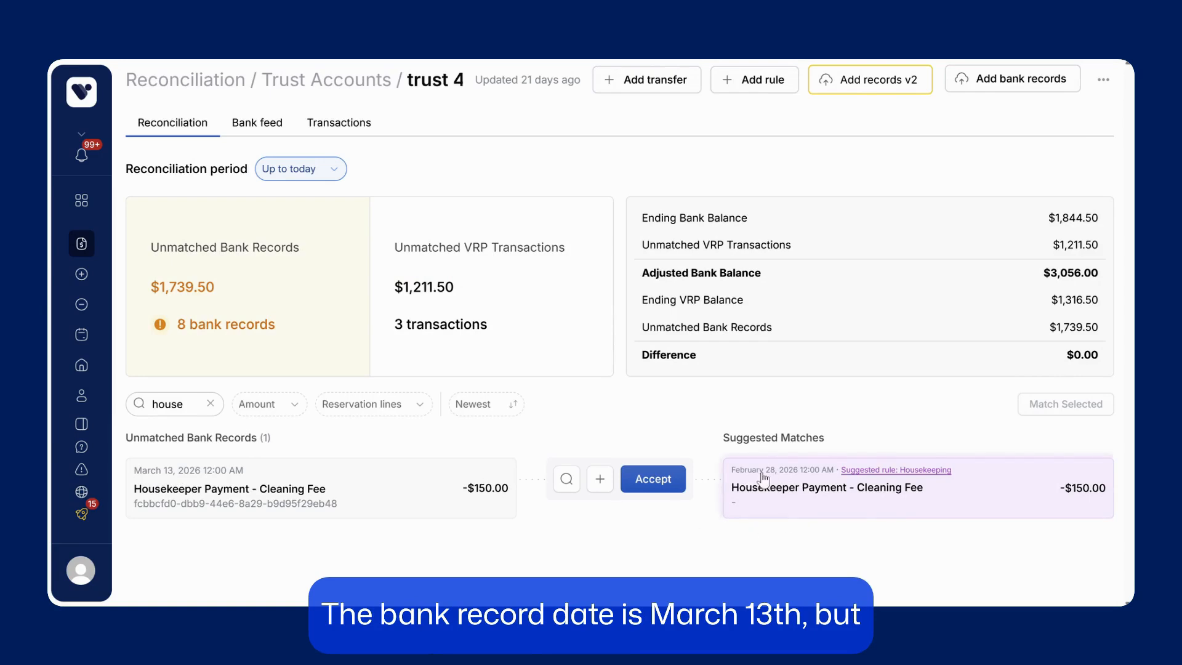
# Step: Compare the suggested expense's amount and description with those of the cleaning fee bank record
pyautogui.click(851, 479)
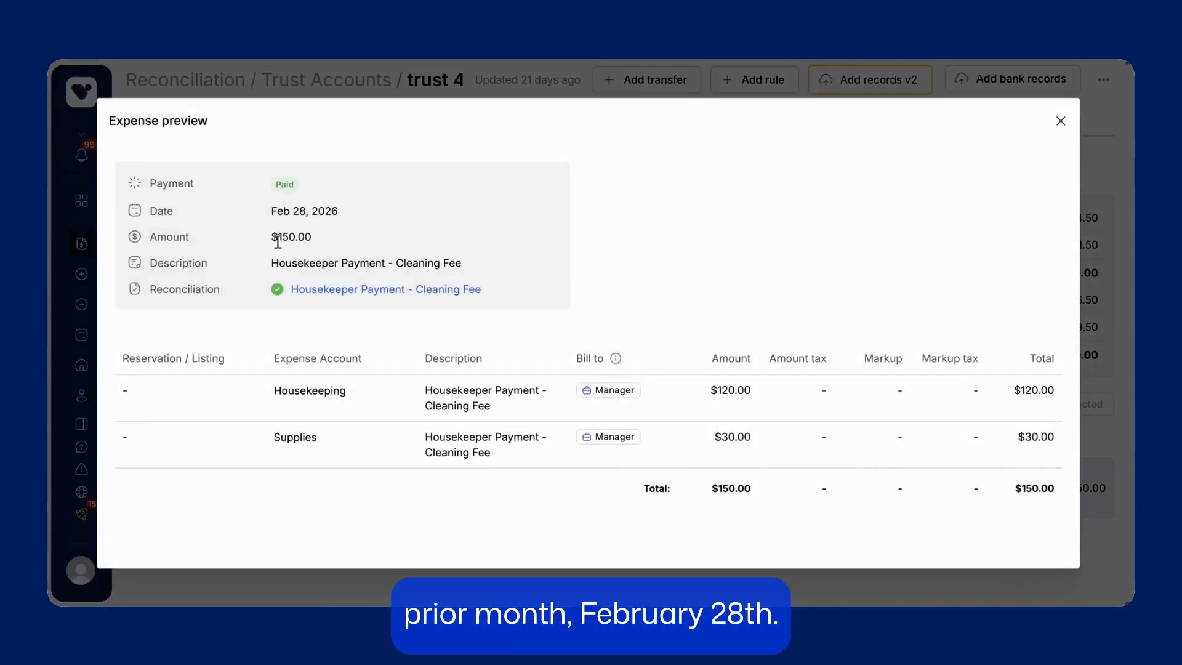
pyautogui.moveTo(275, 242); pyautogui.dragTo(311, 245)
pyautogui.click(405, 579)
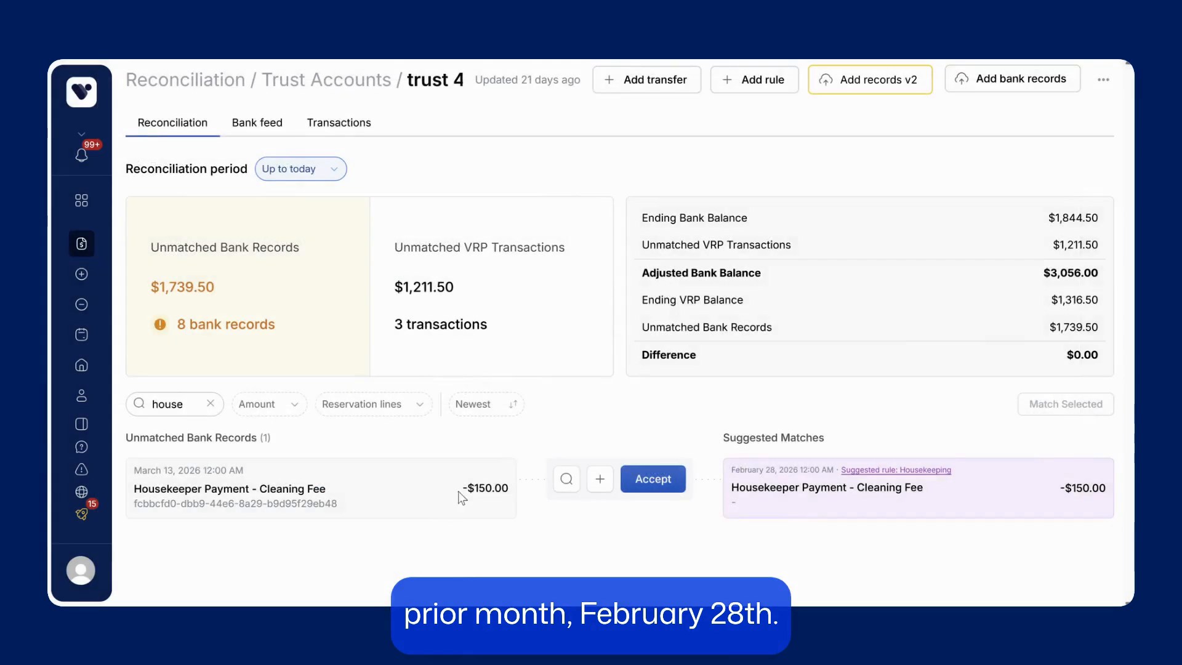
pyautogui.moveTo(462, 494); pyautogui.dragTo(516, 491)
pyautogui.click(790, 474)
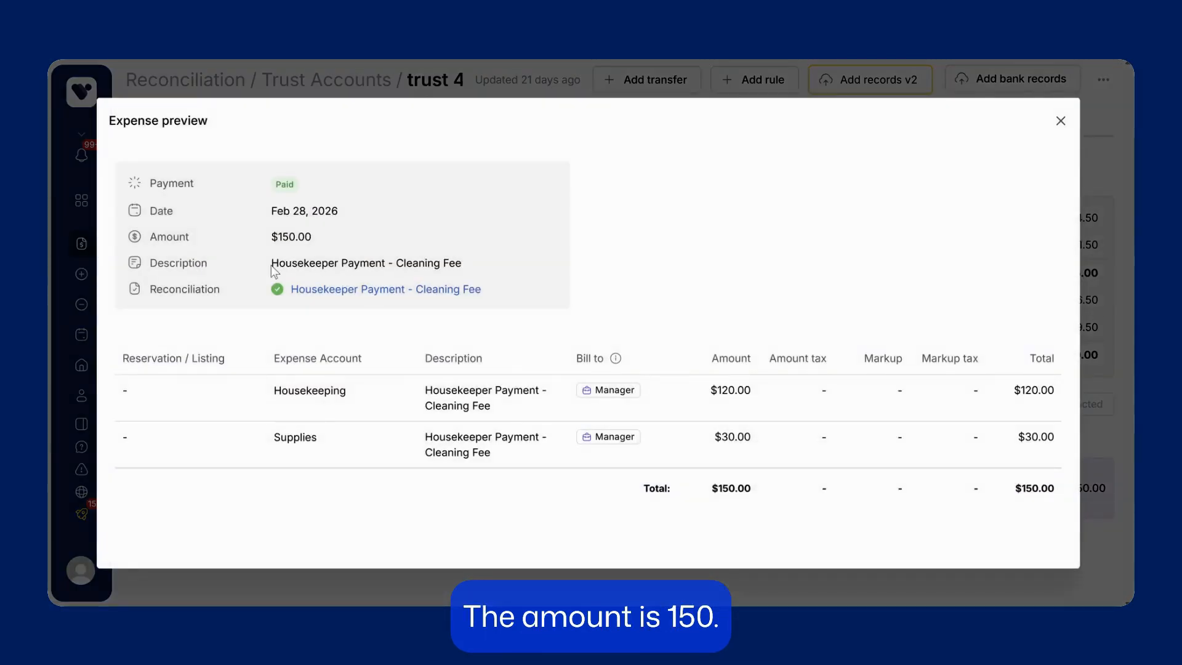
pyautogui.moveTo(271, 265); pyautogui.dragTo(475, 267)
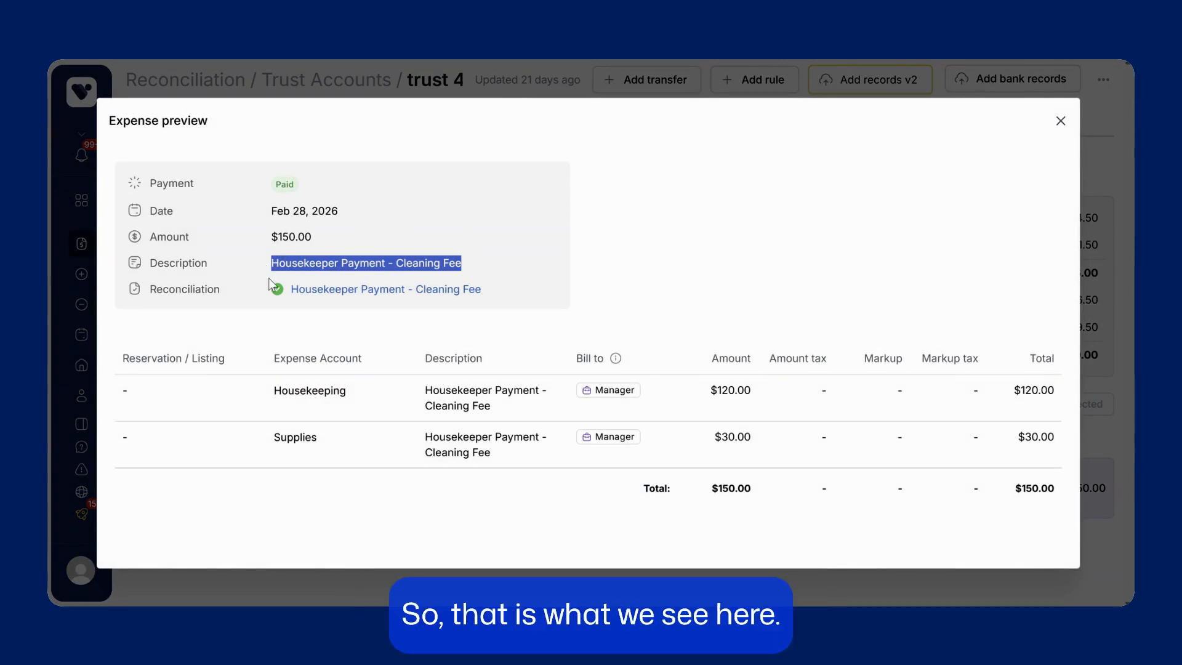
pyautogui.click(441, 584)
pyautogui.moveTo(140, 490); pyautogui.dragTo(359, 502)
# Step: Examine the expense preview's two lines, checking accounts, Bill to and how the total is divided between them, and close the preview
pyautogui.click(902, 503)
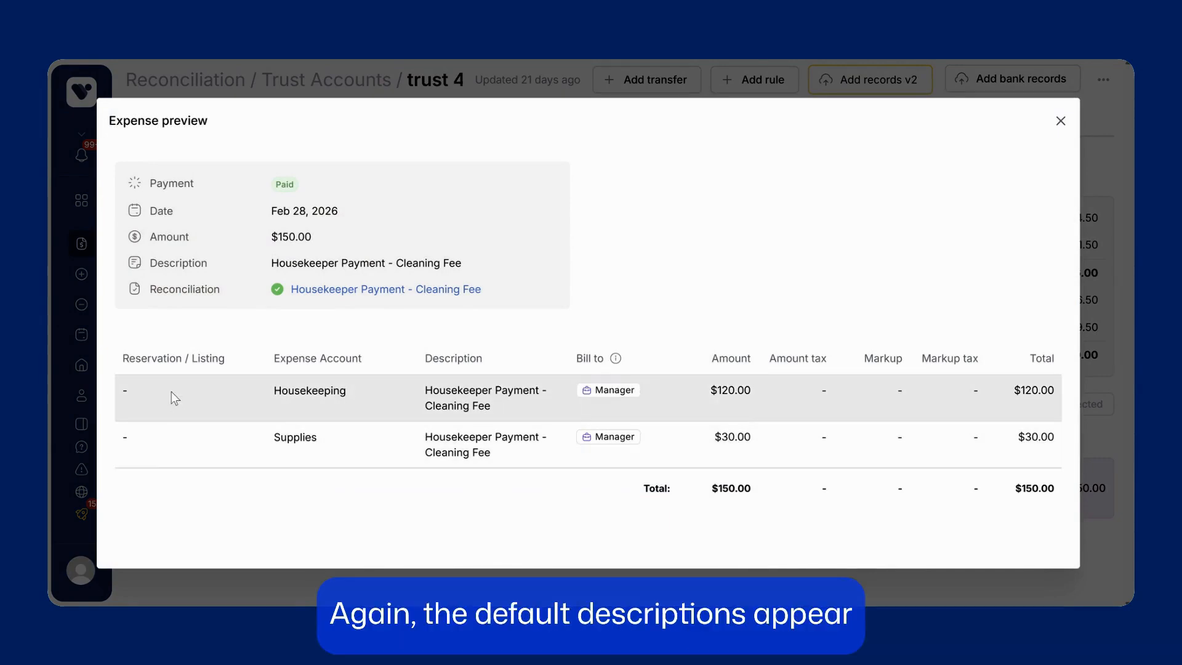
pyautogui.moveTo(276, 394); pyautogui.dragTo(345, 393)
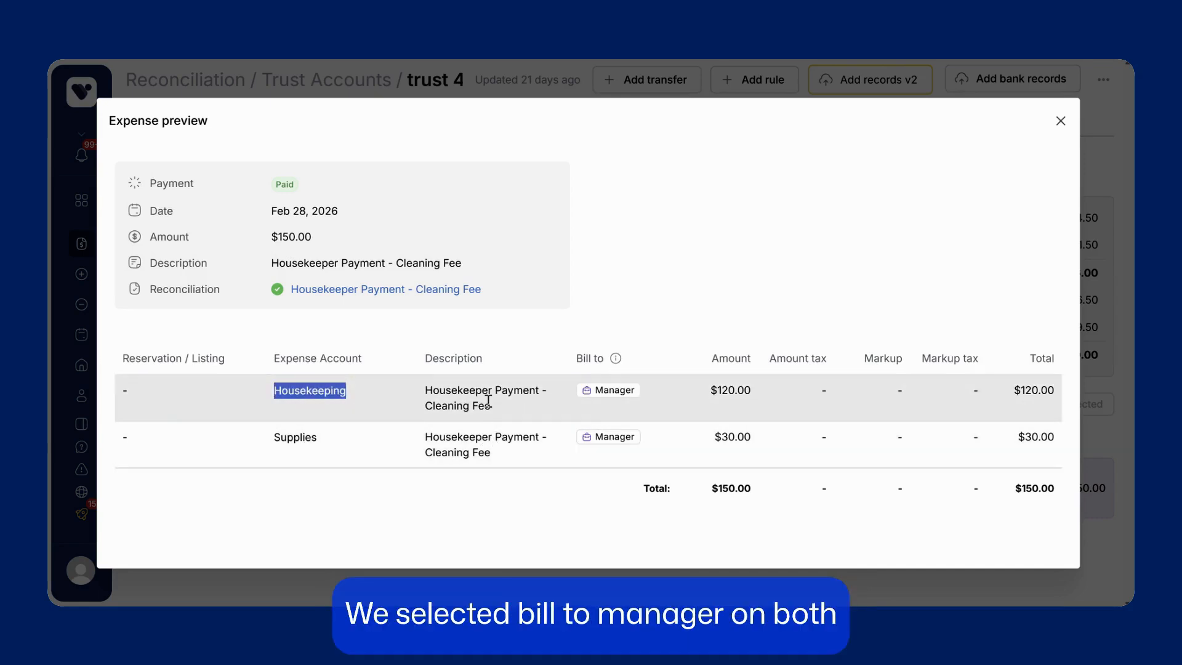
pyautogui.moveTo(567, 396); pyautogui.dragTo(562, 439)
pyautogui.click(572, 438)
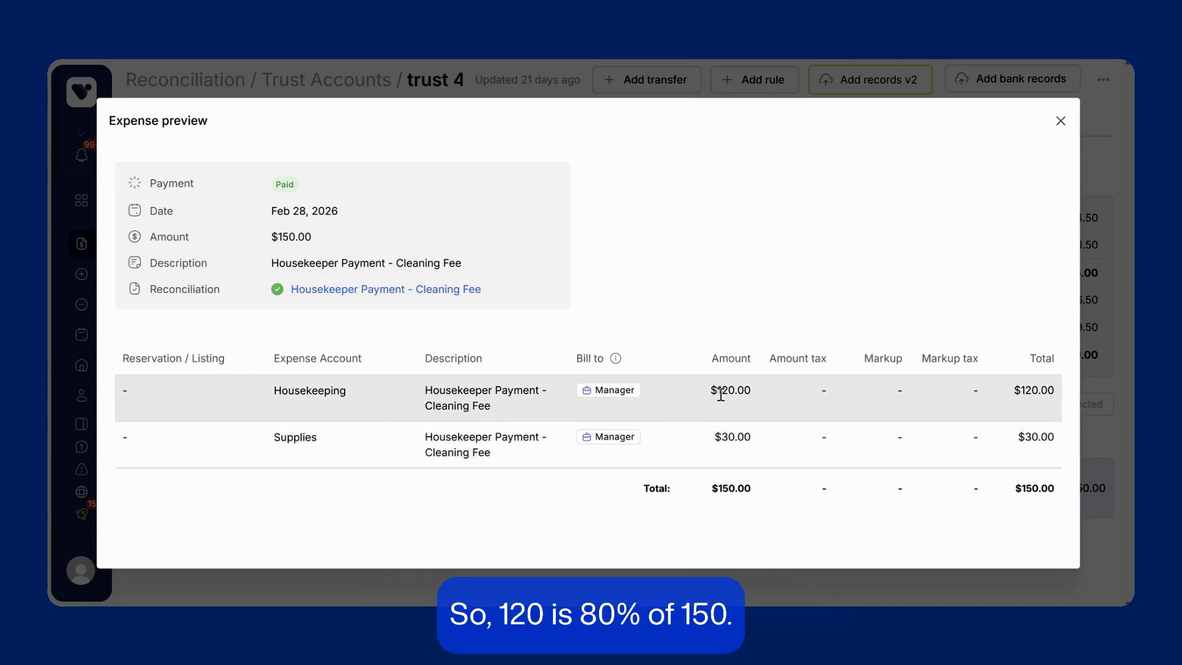
pyautogui.moveTo(718, 395); pyautogui.dragTo(756, 394)
pyautogui.moveTo(313, 238); pyautogui.dragTo(277, 242)
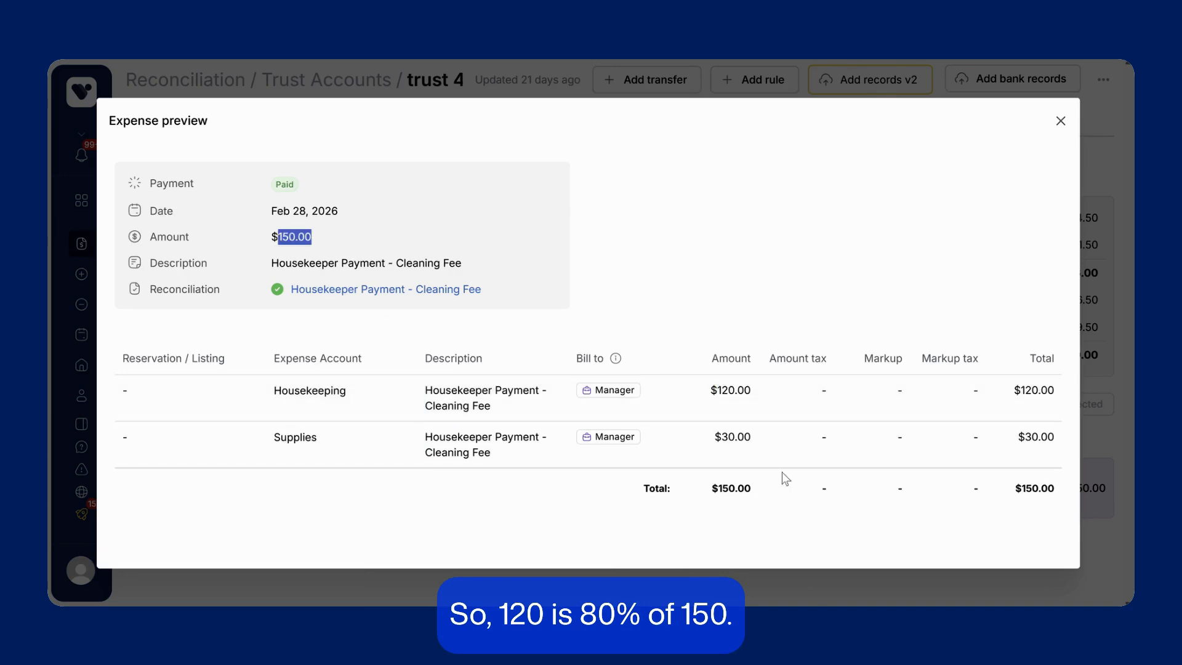
pyautogui.moveTo(752, 438); pyautogui.dragTo(713, 438)
pyautogui.click(270, 244)
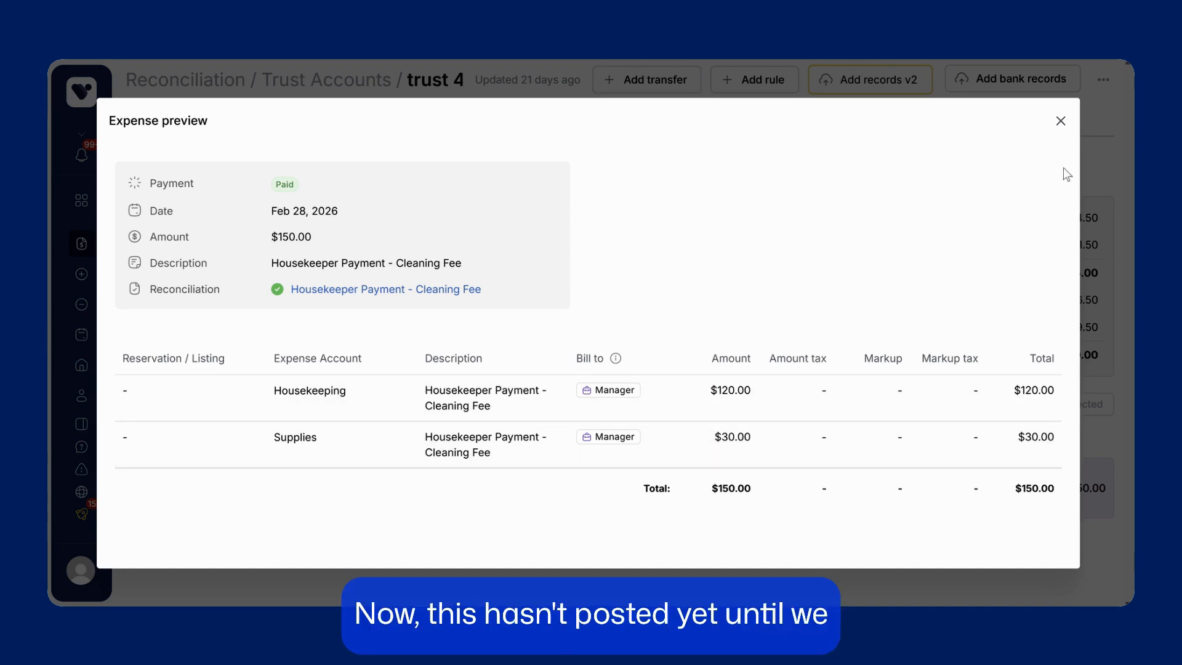
pyautogui.click(1061, 121)
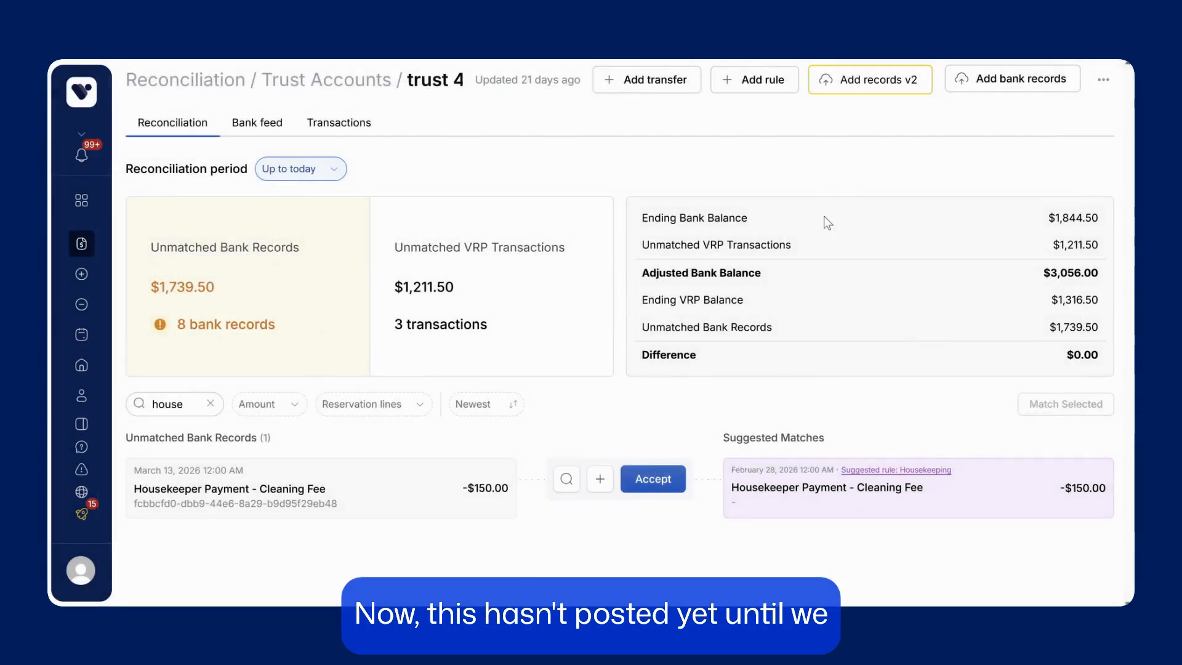
# Step: Accept the suggested match for the cleaning fee record and search trust 4's bank feed for "house"
pyautogui.click(669, 488)
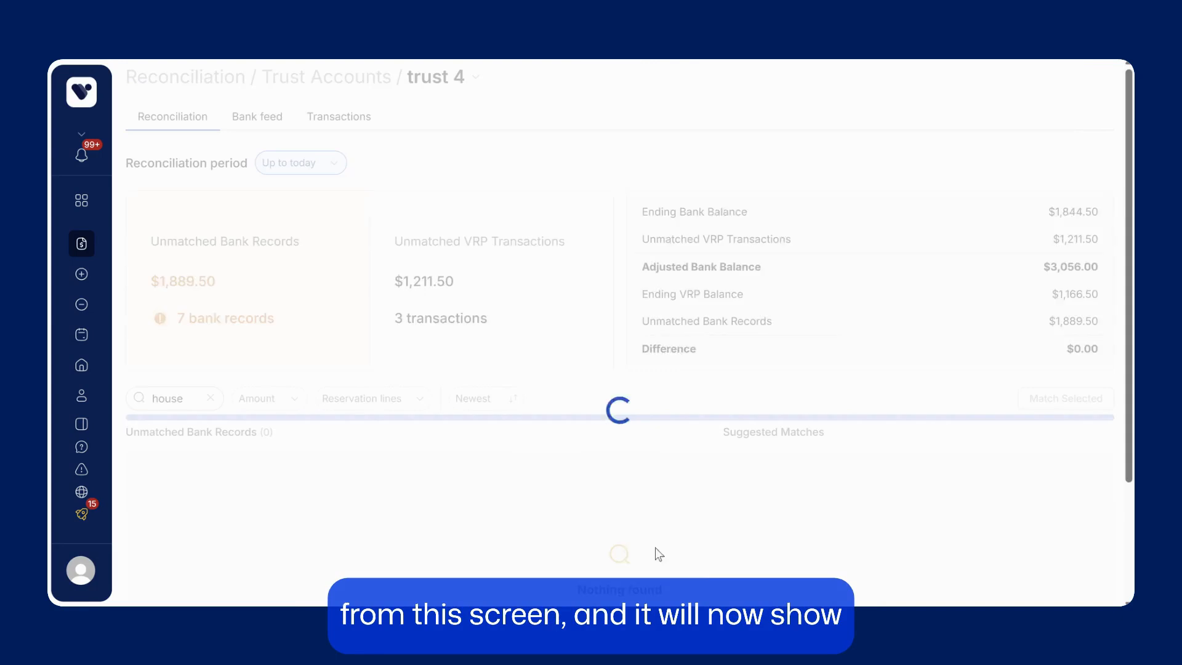
pyautogui.click(279, 126)
pyautogui.click(206, 168)
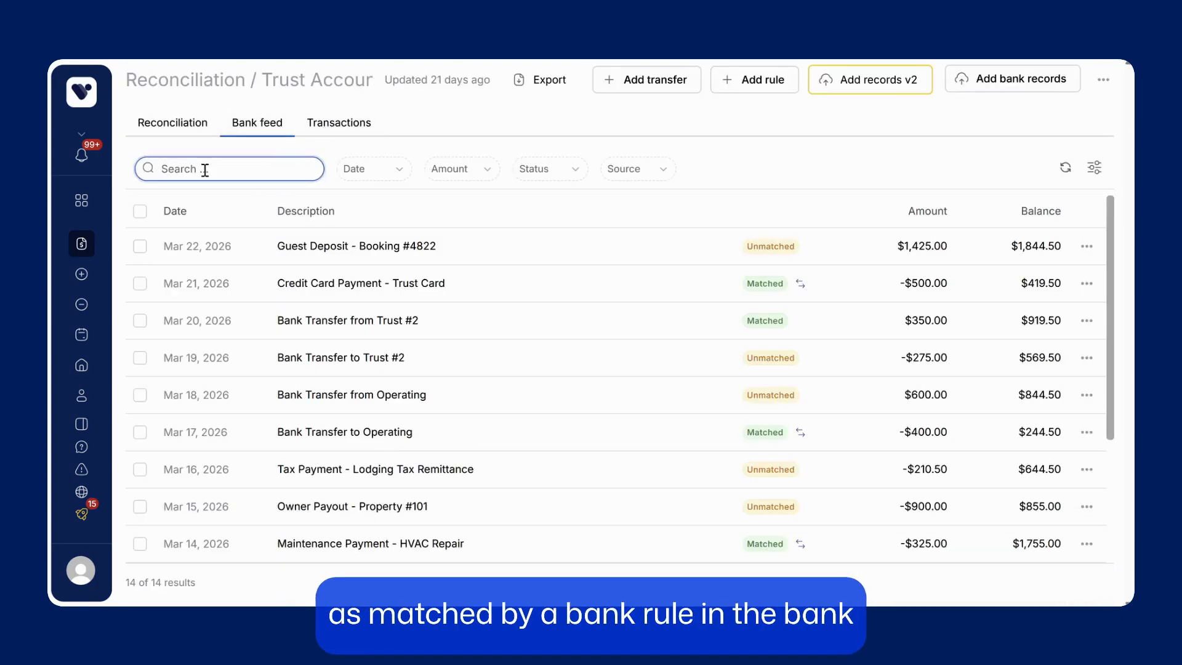
pyautogui.write('house')
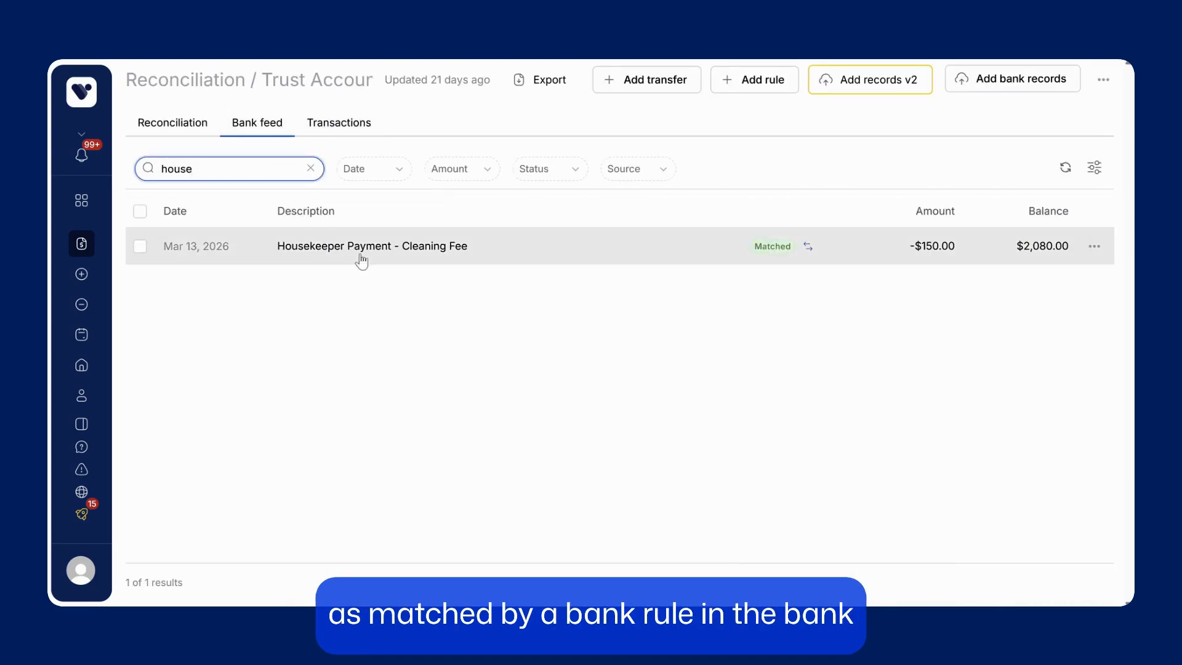
# Step: Open the matched cleaning fee bank record, view its linked expense and go to the expense's full page
pyautogui.click(808, 249)
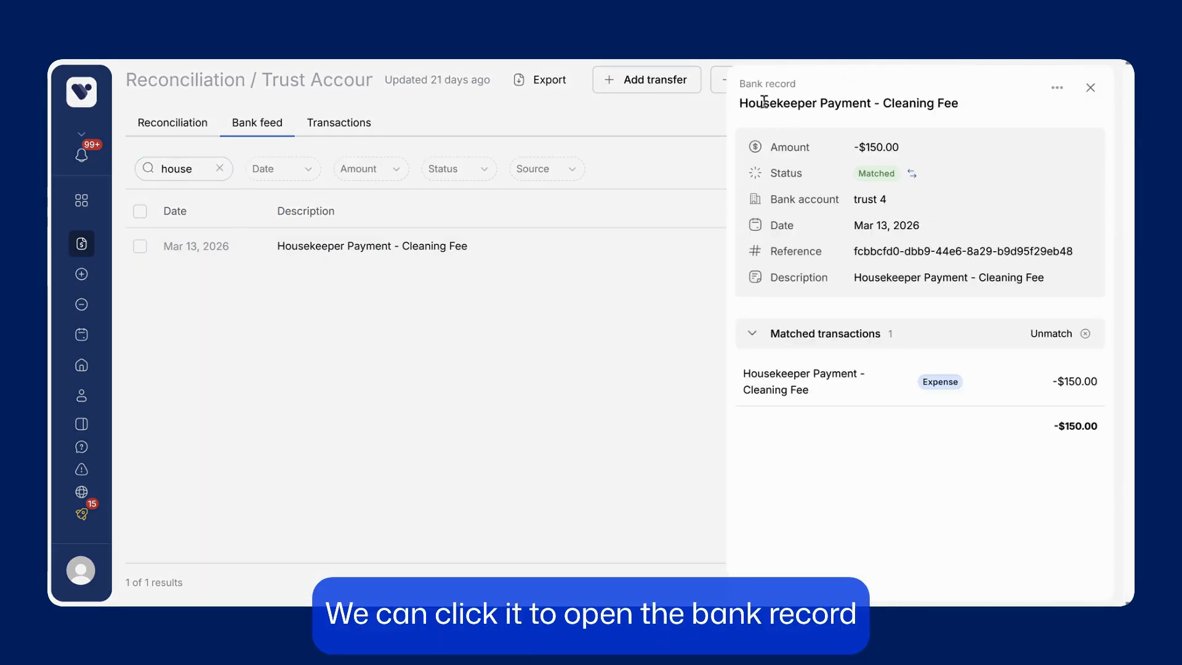
pyautogui.click(873, 382)
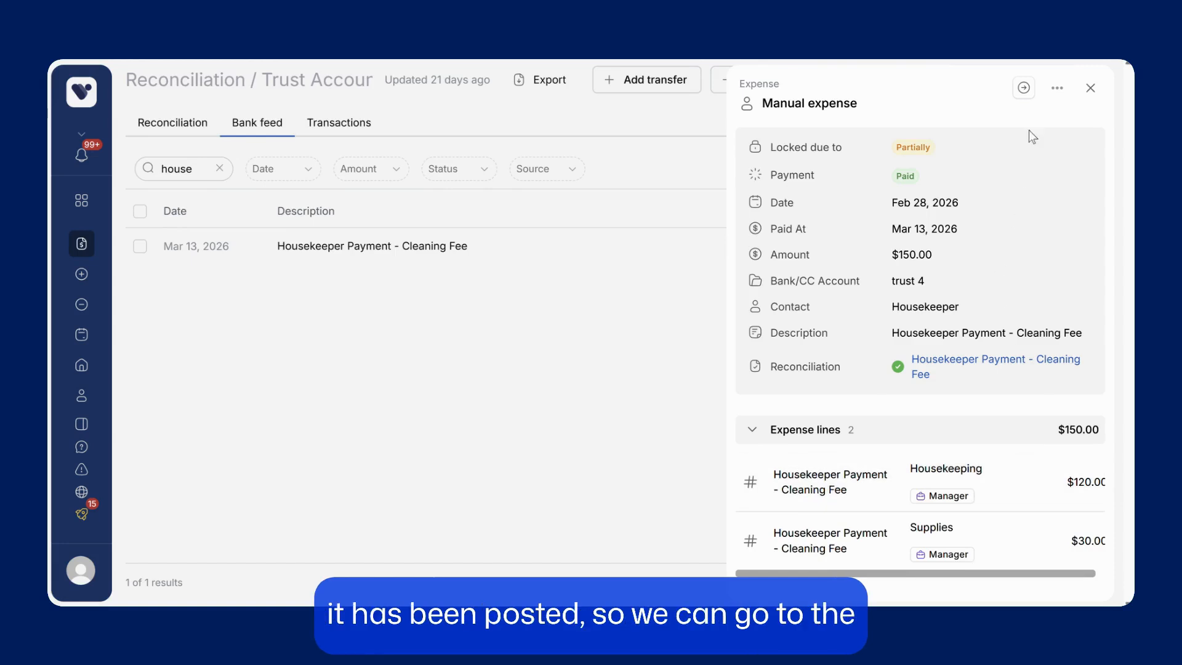
pyautogui.click(1024, 88)
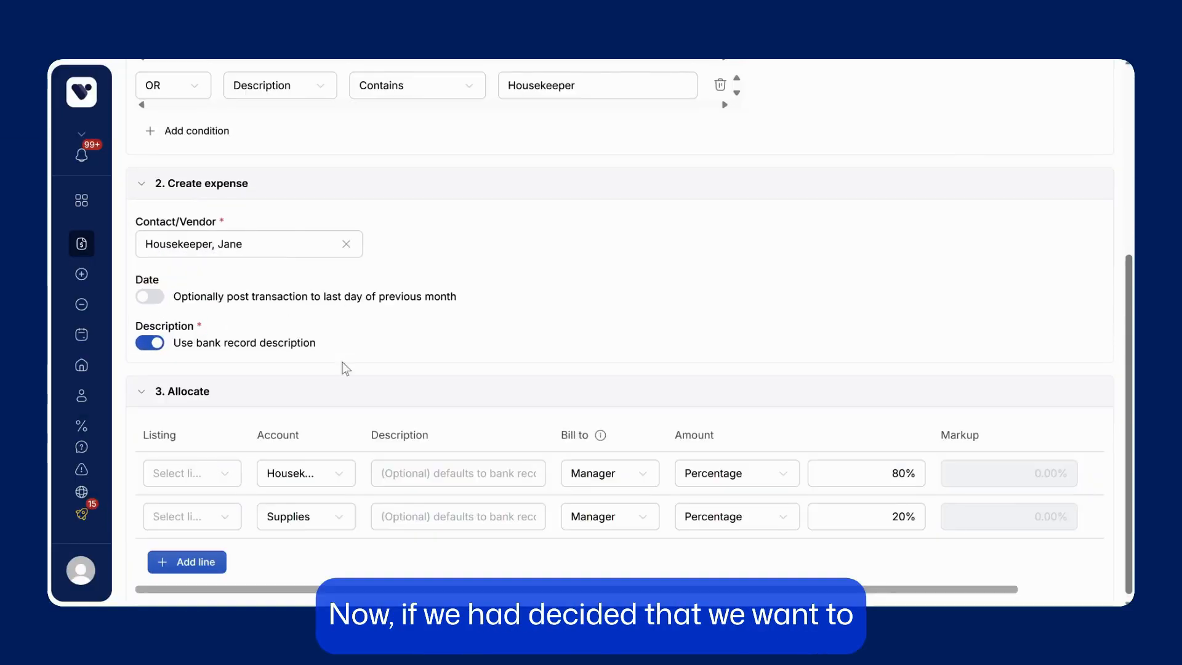
# Step: Save the Housekeeping bank rule and apply it to the existing Mar 13, 2026 cleaning fee record
pyautogui.scroll(5, 345, 368)
pyautogui.click(1081, 84)
pyautogui.scroll(-1, 413, 276)
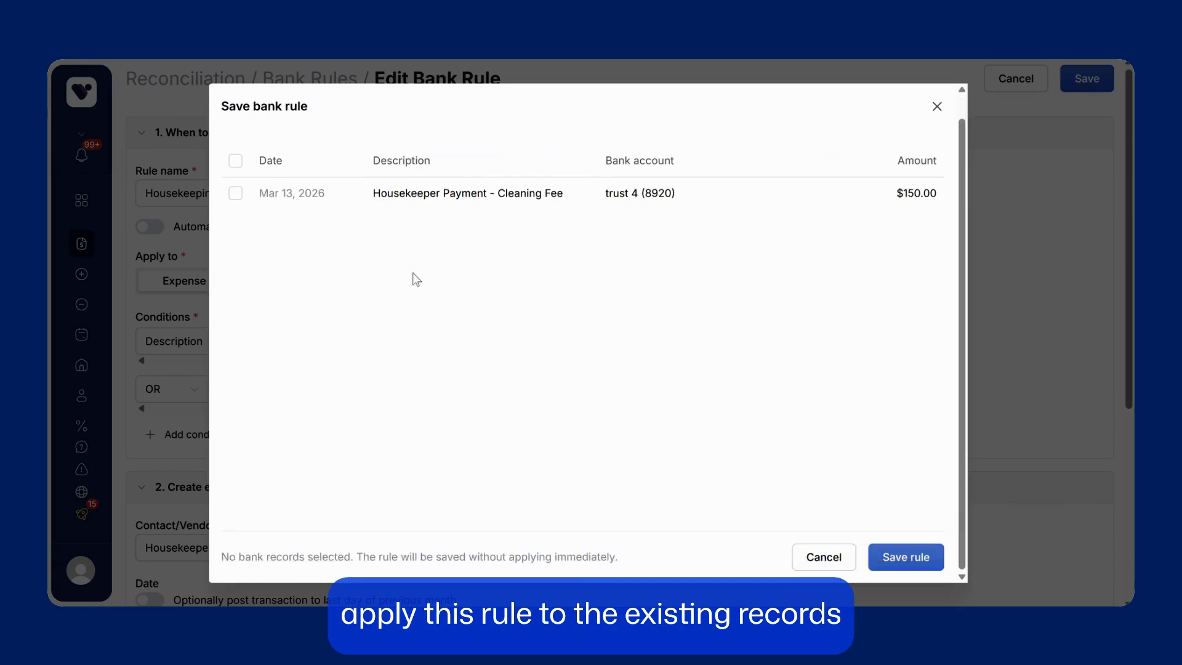
pyautogui.scroll(1, 344, 252)
pyautogui.scroll(-1, 355, 222)
pyautogui.scroll(1, 320, 209)
pyautogui.click(237, 222)
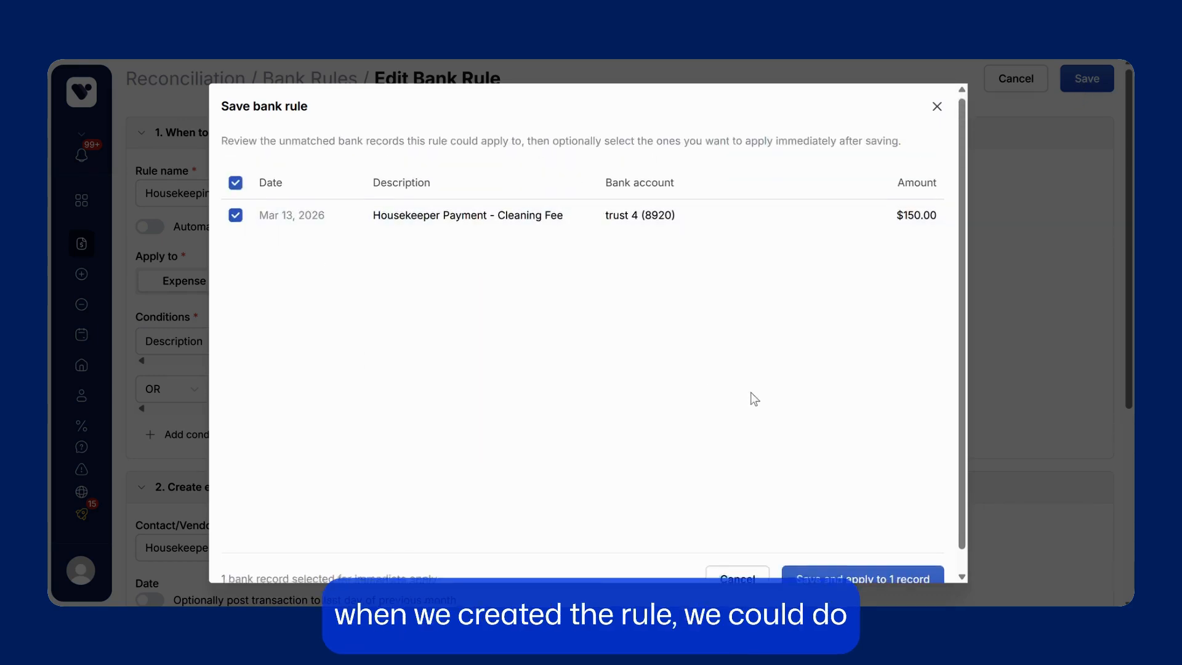
pyautogui.click(861, 559)
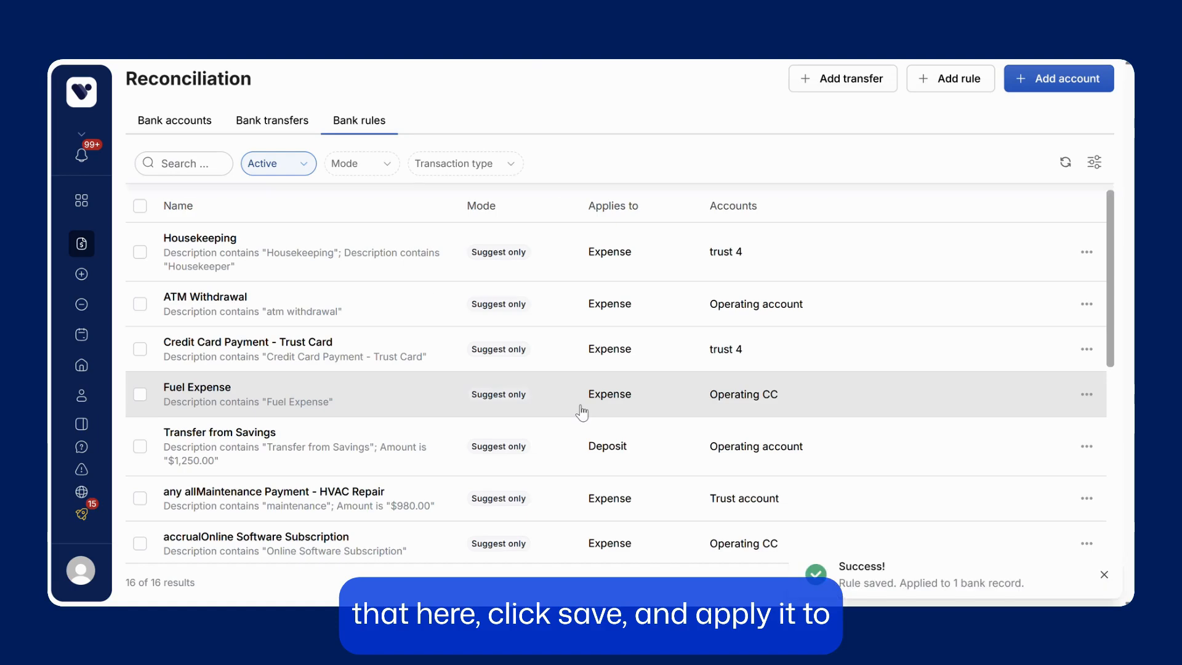
# Step: Open trust 4's reconciliation and search its unmatched bank records for "house"
pyautogui.click(174, 120)
pyautogui.click(364, 489)
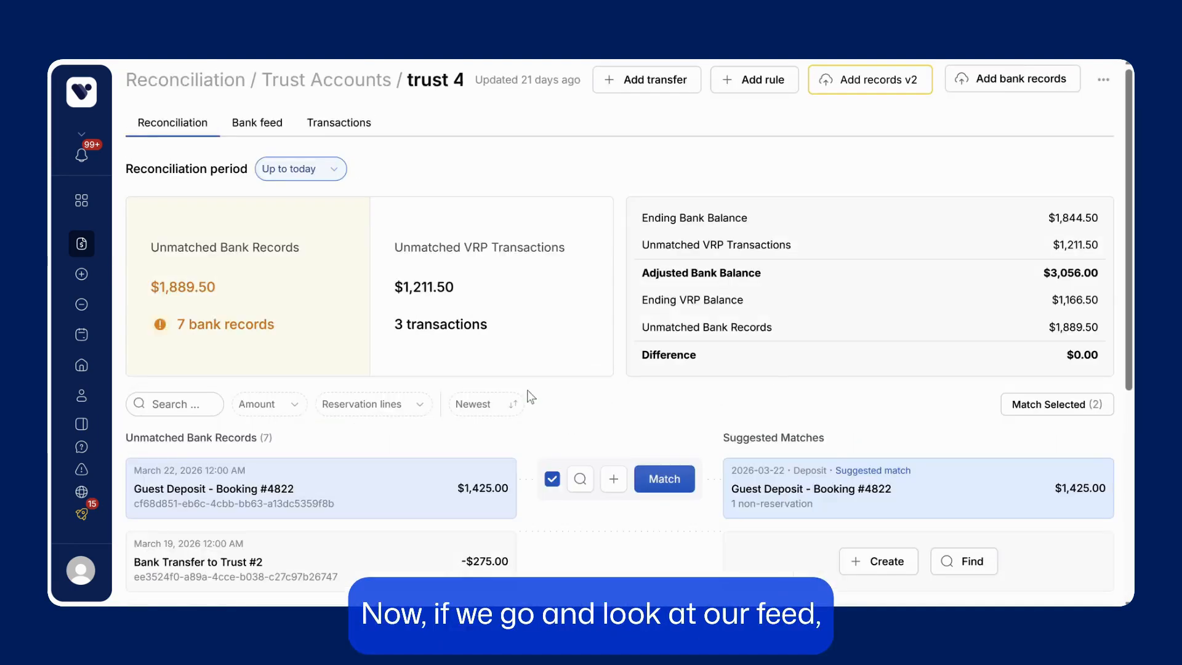
pyautogui.scroll(-4, 527, 385)
pyautogui.click(175, 176)
pyautogui.write('house')
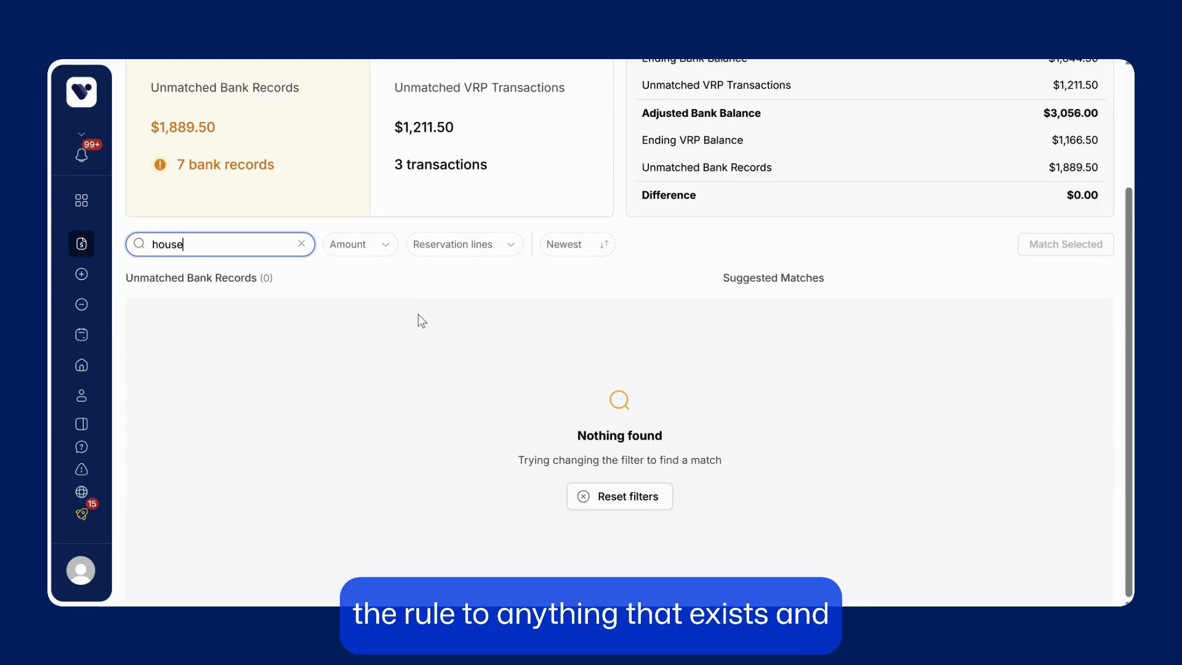
pyautogui.scroll(3, 277, 298)
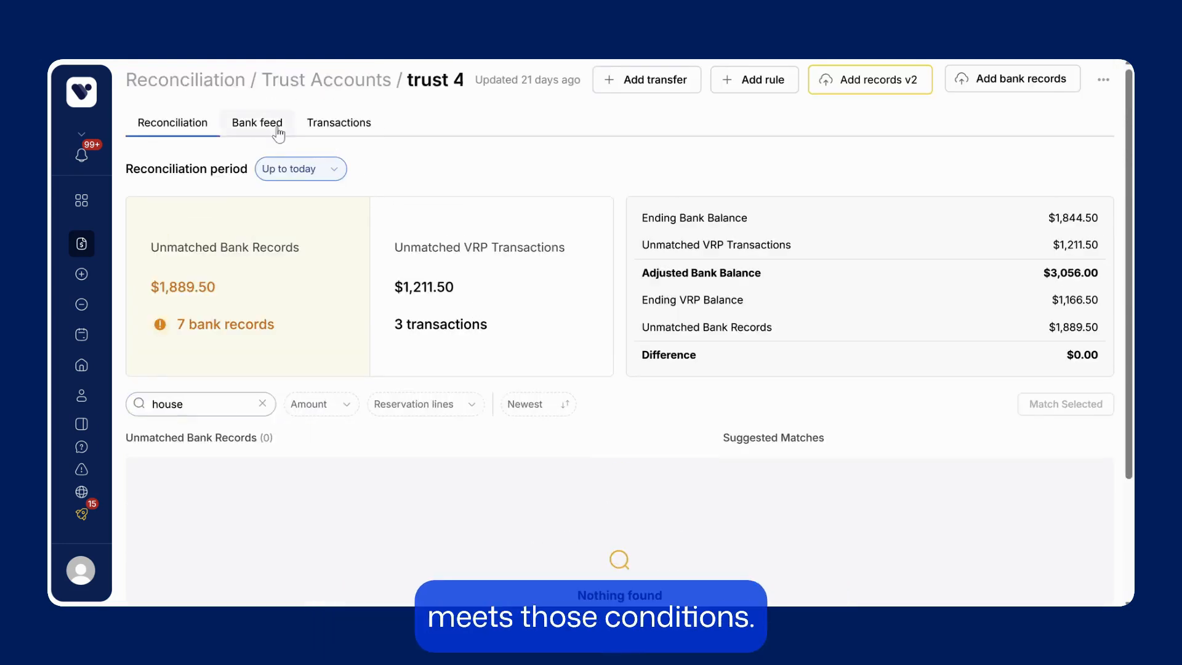
# Step: Search trust 4's bank feed for "house" and open the matched cleaning fee record
pyautogui.click(278, 132)
pyautogui.scroll(-3, 461, 512)
pyautogui.click(222, 179)
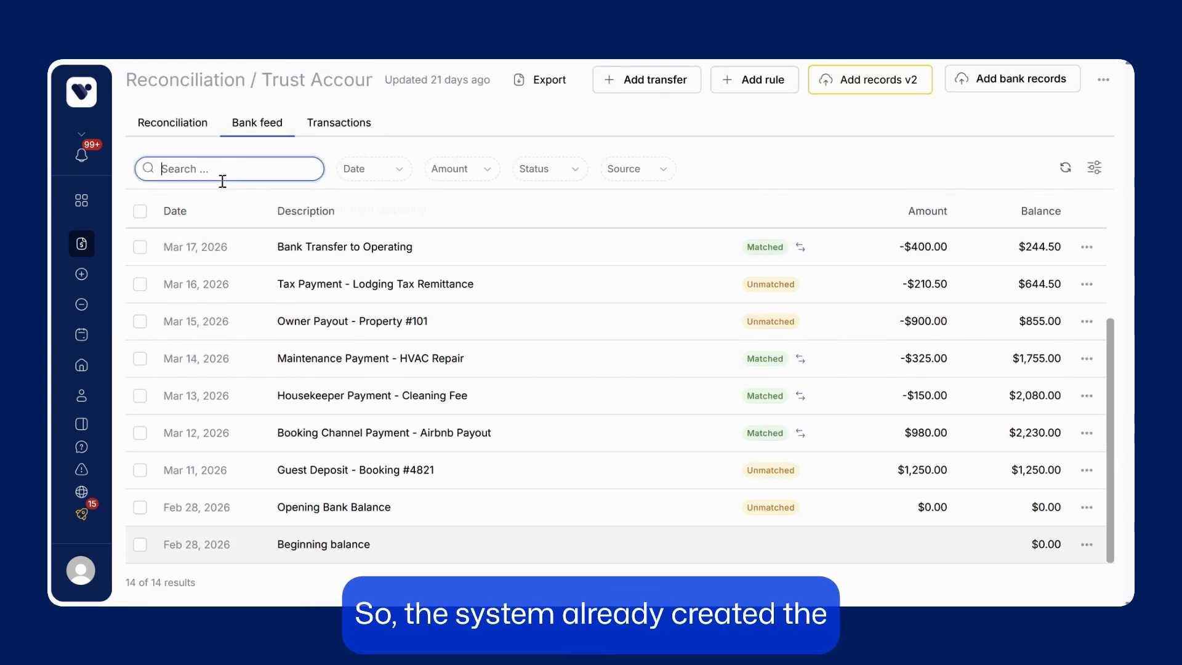
pyautogui.write('house')
pyautogui.click(581, 256)
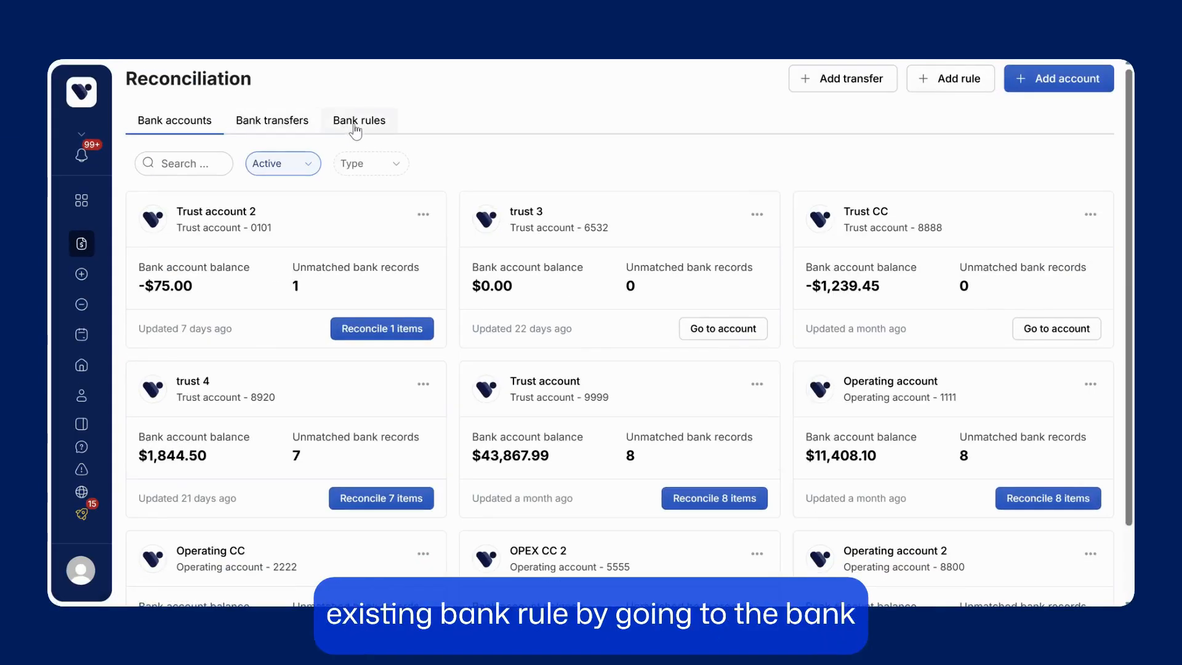
# Step: Switch the existing Housekeeping bank rule to automatic mode and save it without applying it to any existing records
pyautogui.click(355, 126)
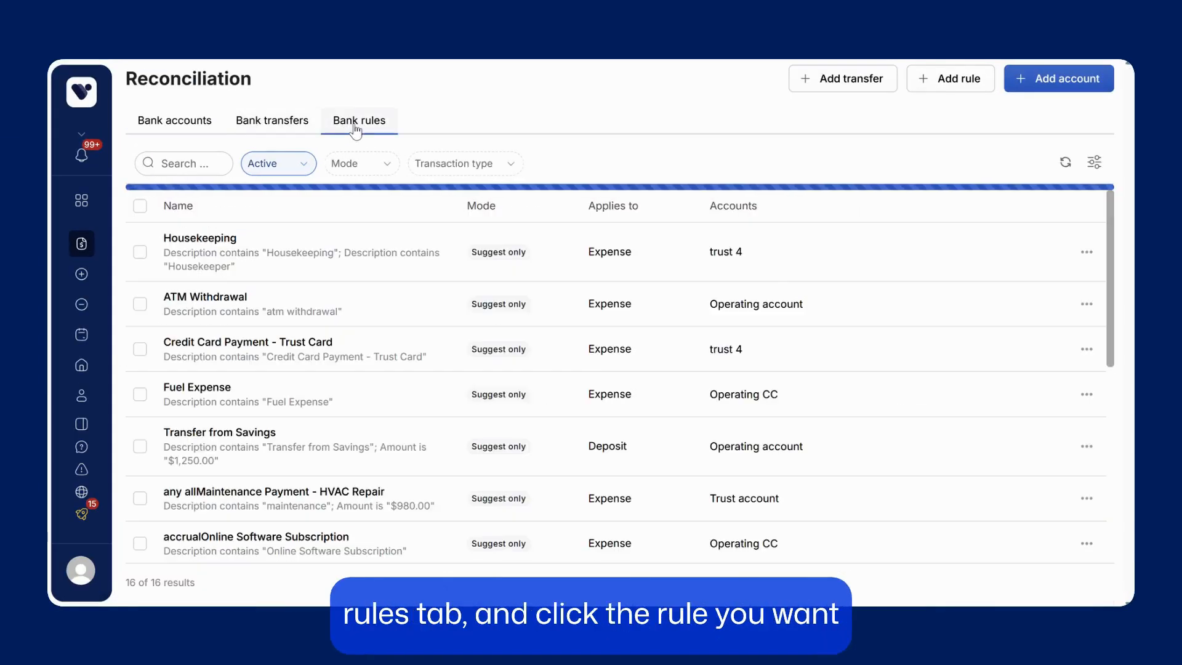
pyautogui.click(353, 251)
pyautogui.click(154, 233)
pyautogui.click(1086, 78)
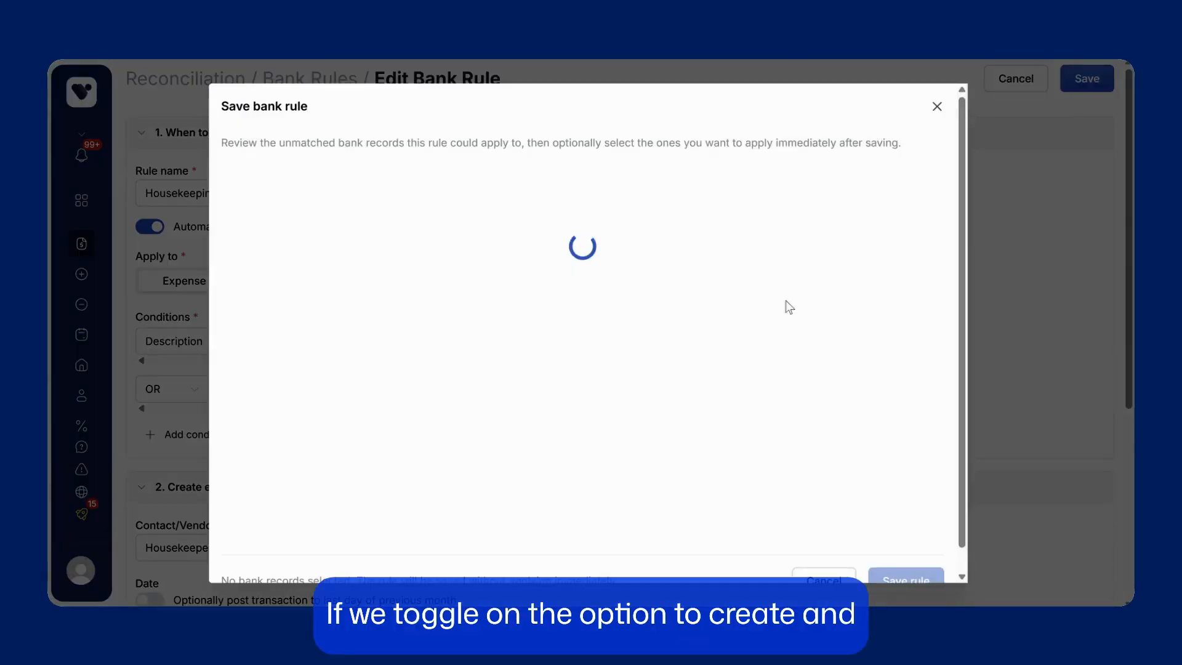
pyautogui.click(888, 582)
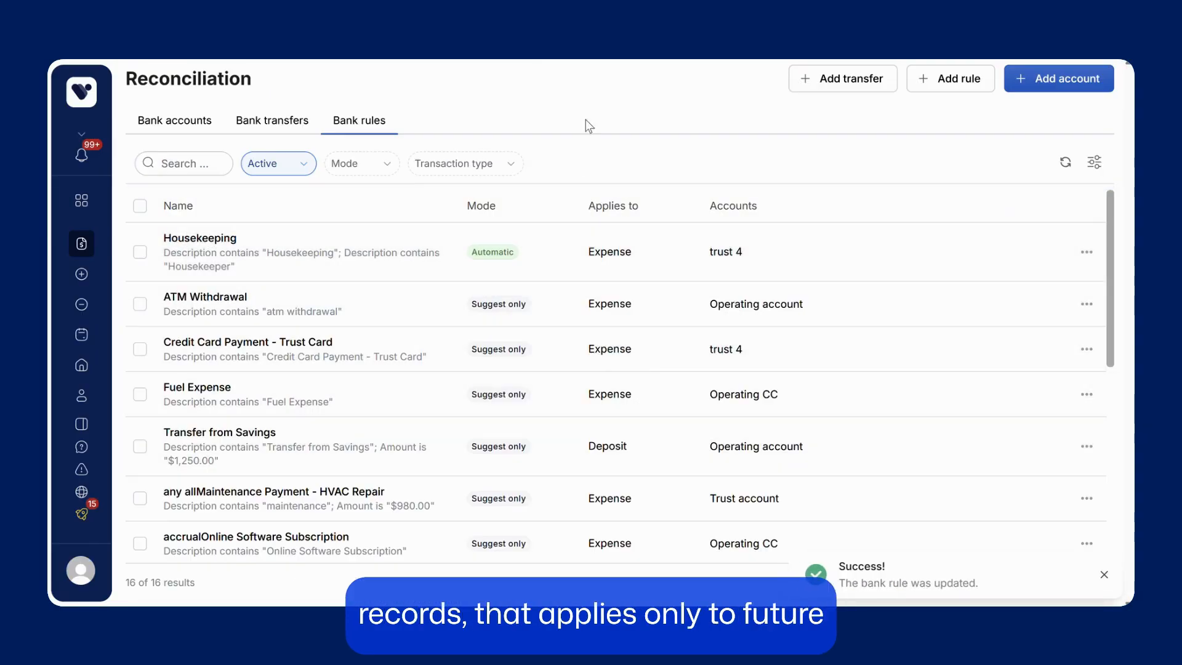
# Step: Start a bank records import for trust 4 and download the CSV template
pyautogui.click(189, 130)
pyautogui.click(381, 499)
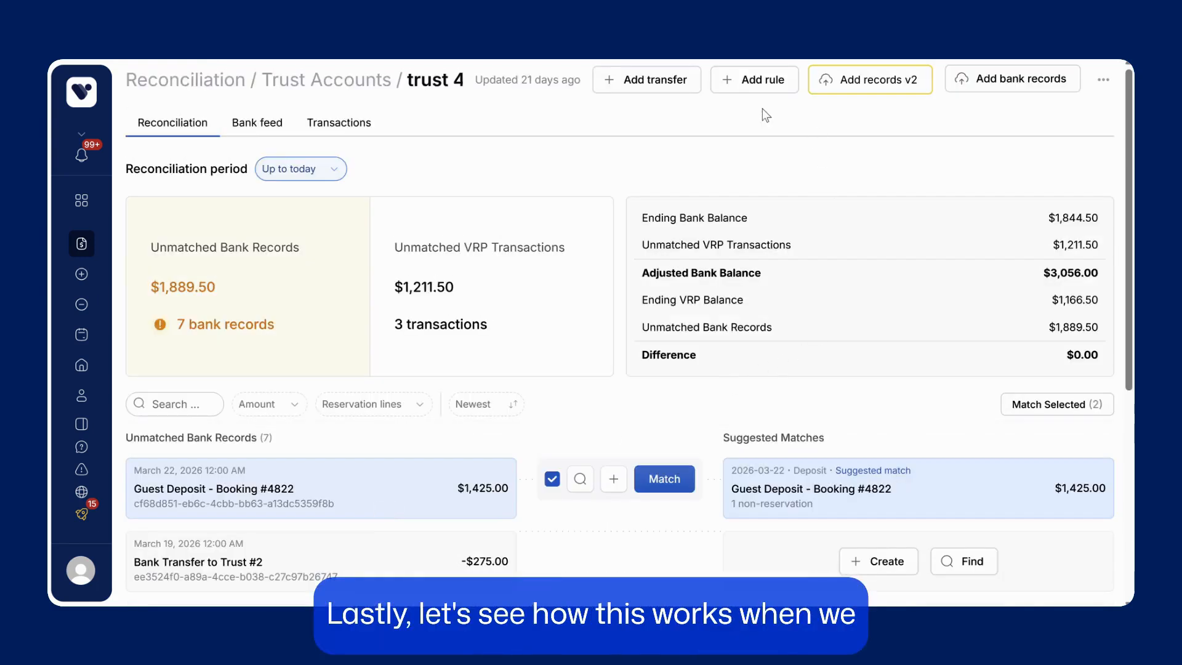
pyautogui.click(962, 83)
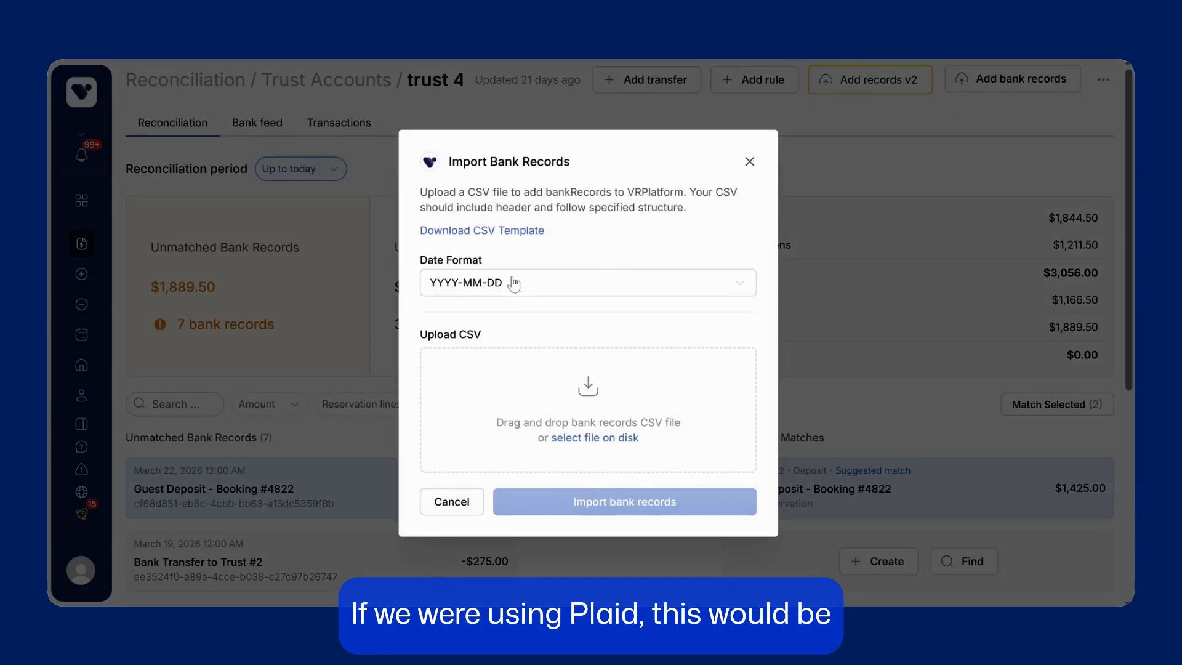
pyautogui.click(515, 238)
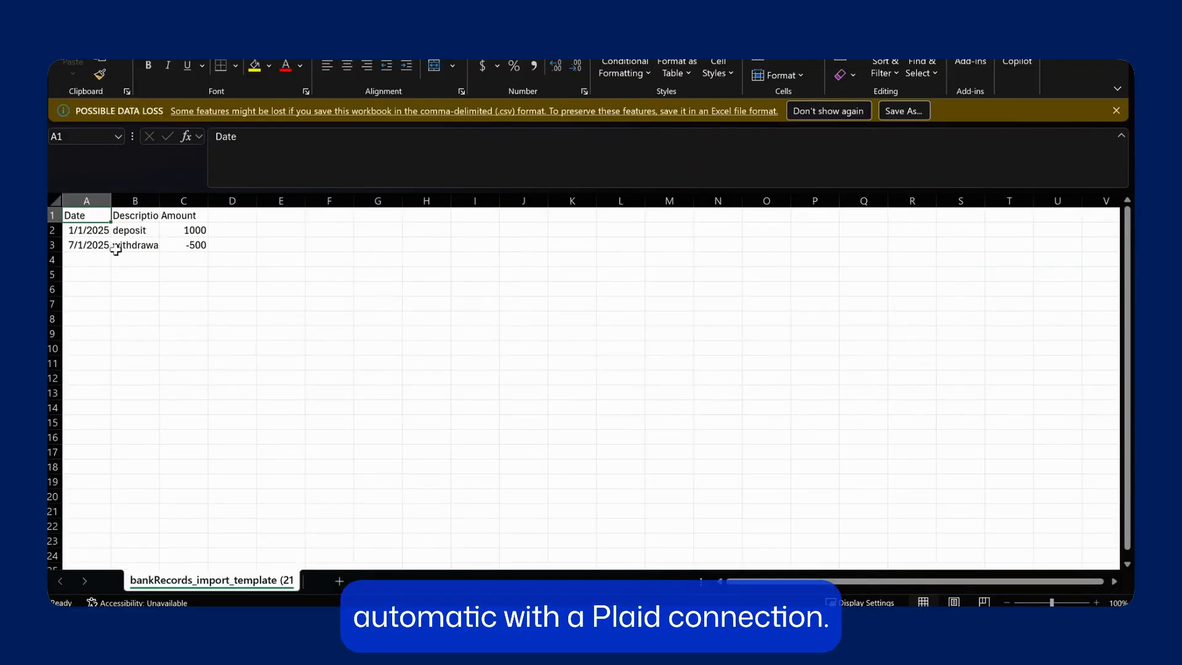
# Step: Clear the sample withdrawal record from row 3 of the bank records template
pyautogui.click(82, 245)
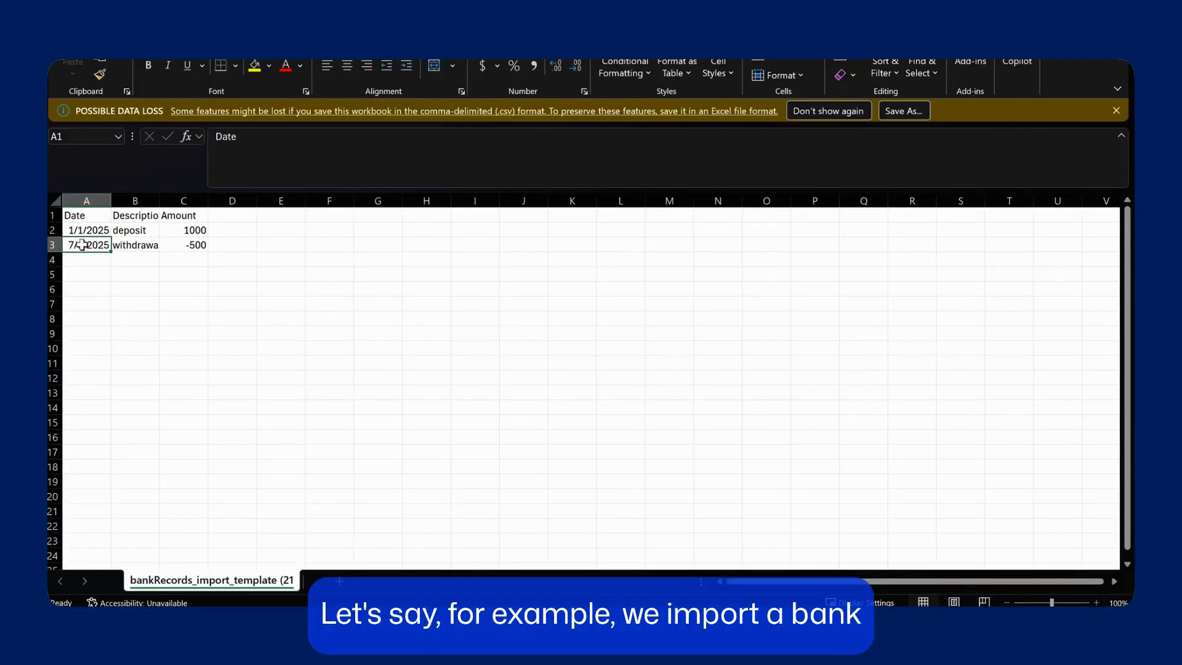
pyautogui.moveTo(82, 245); pyautogui.dragTo(193, 241)
pyautogui.press('Delete')
# Step: Replace the sample deposit in row 2 with date 3/20/26, description "housekeeping" and amount -200
pyautogui.press('Up')
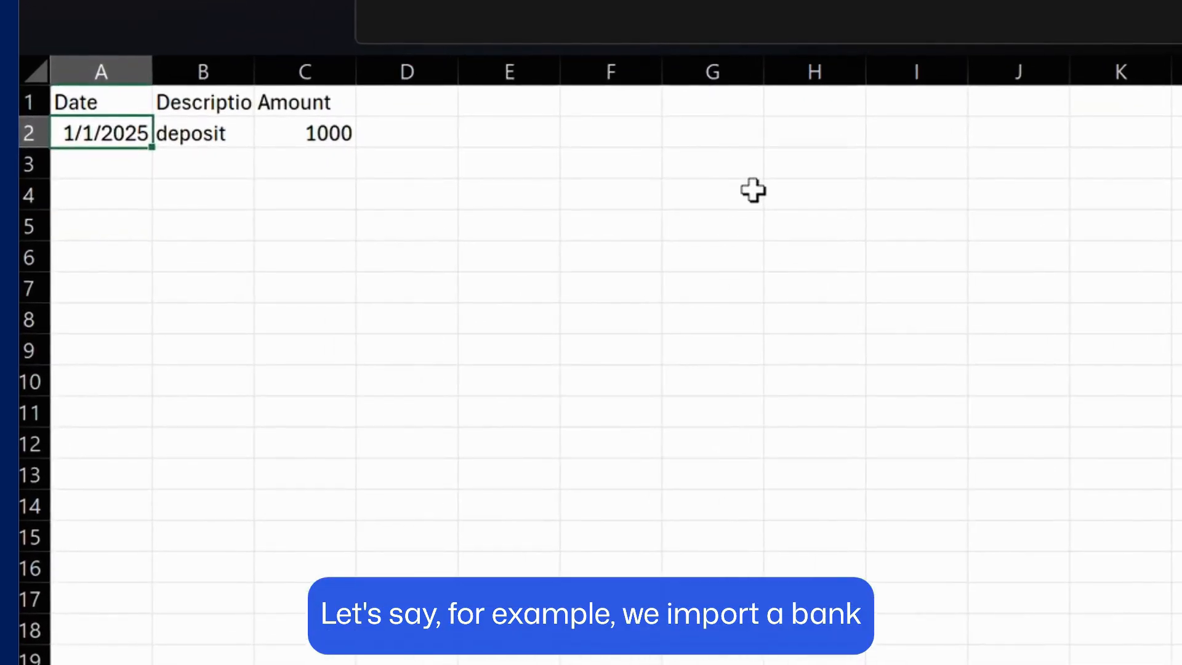
pyautogui.write('3/20/26')
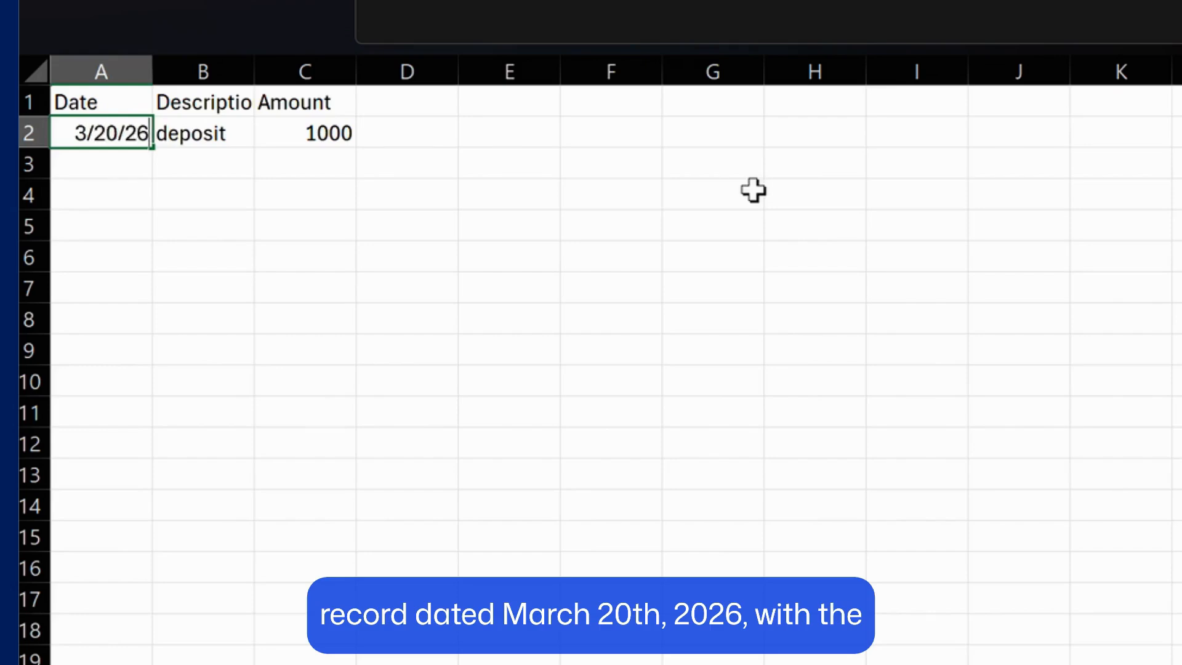
pyautogui.press('Tab')
pyautogui.write('housekeeping')
pyautogui.press('Tab')
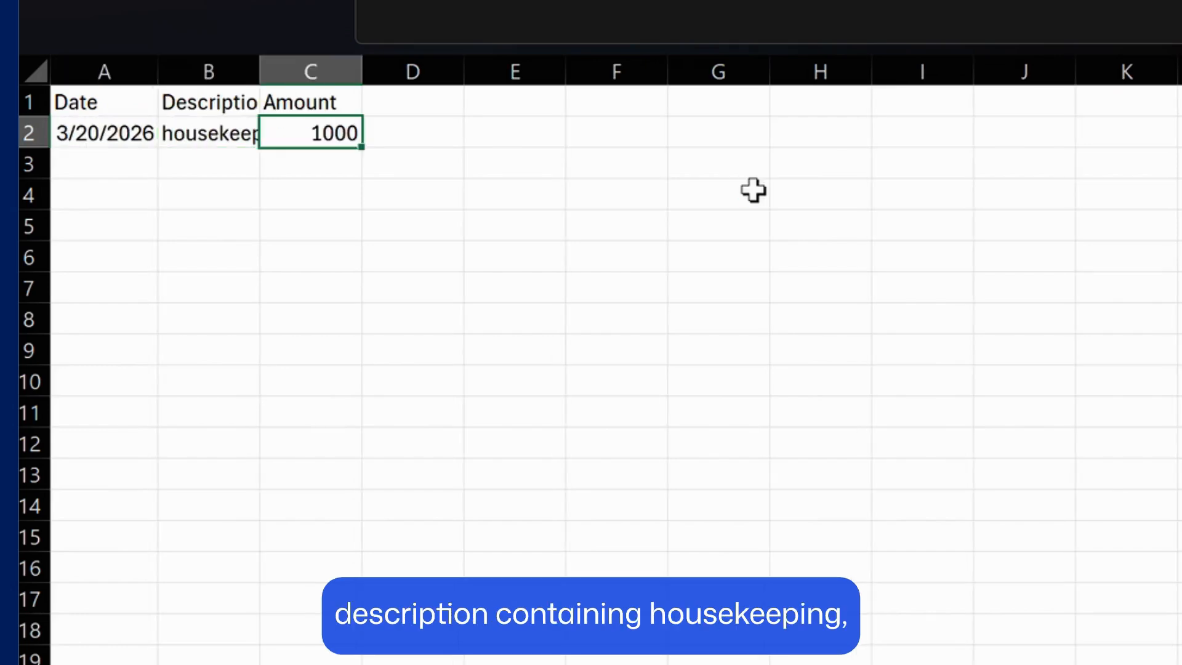
pyautogui.write('-200')
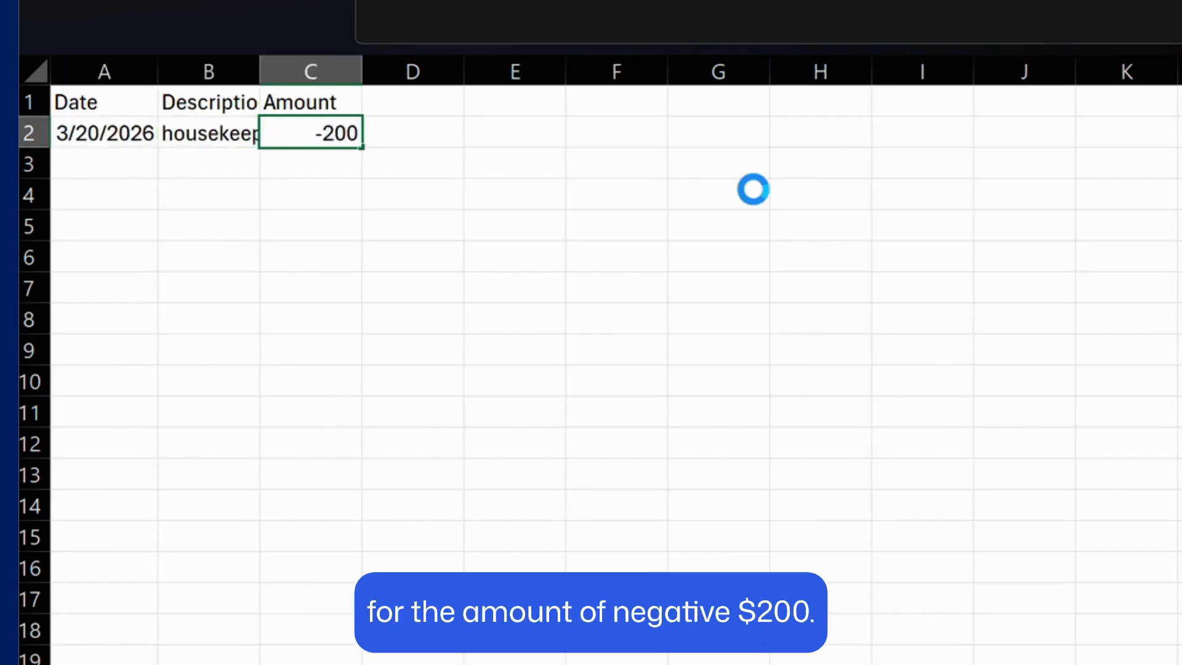
pyautogui.press('Tab')
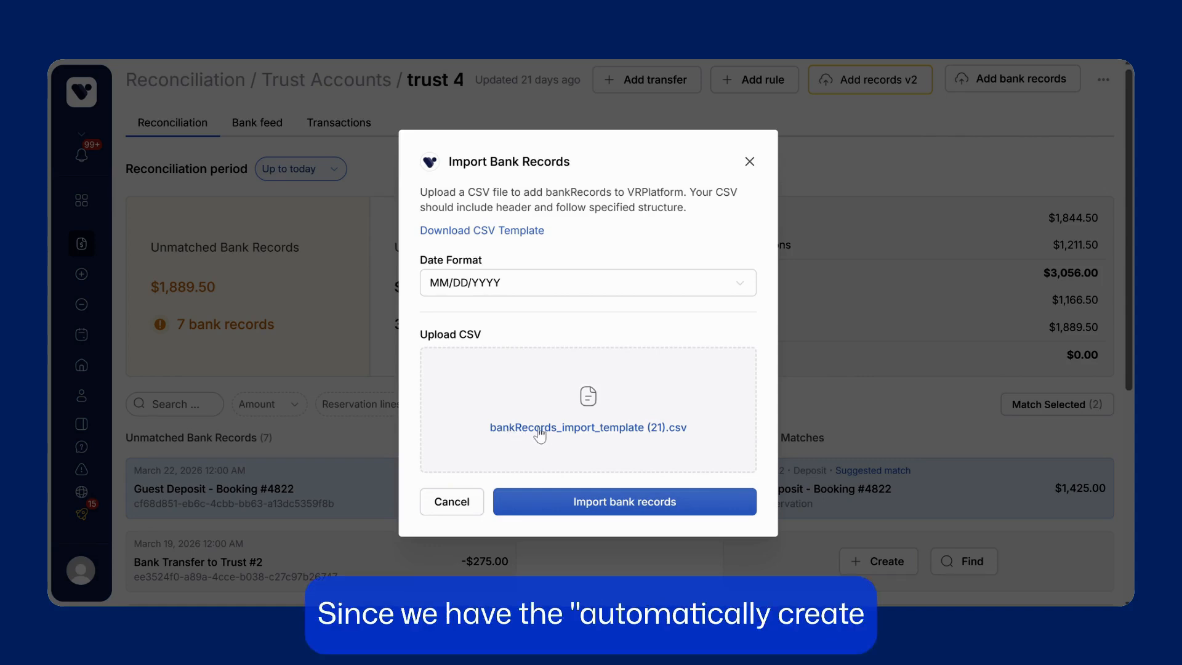
# Step: Import bankRecords_import_template (21).csv into trust 4 and refresh the reconciliation page to review its unmatched records
pyautogui.click(607, 503)
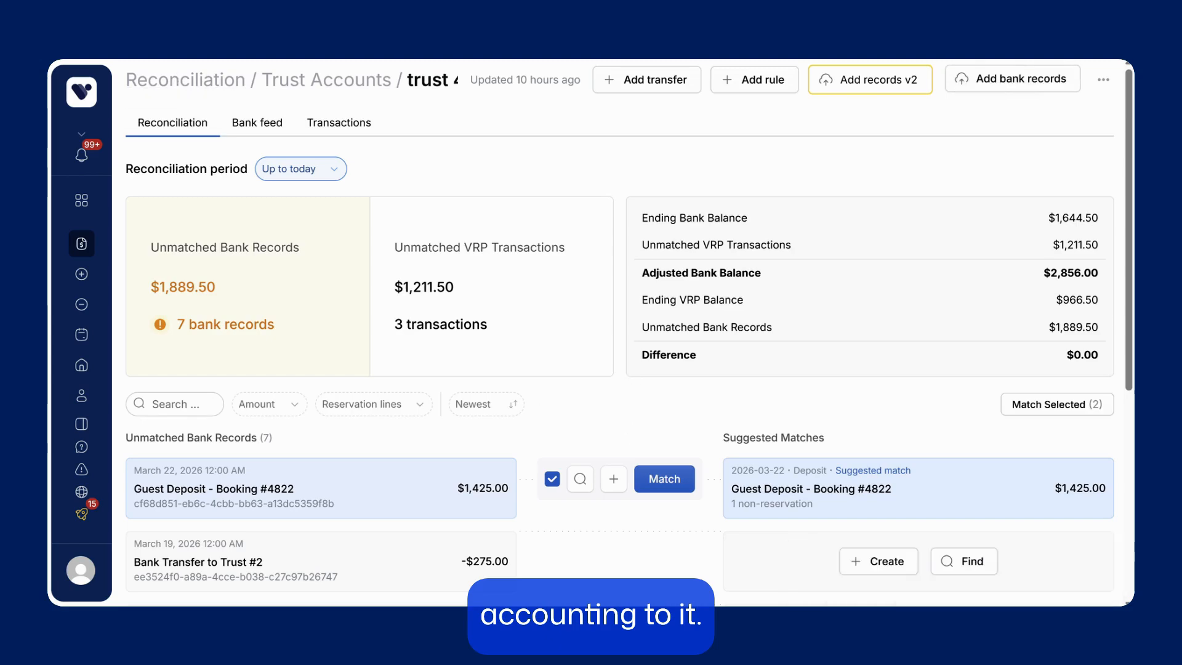
pyautogui.press('F5')
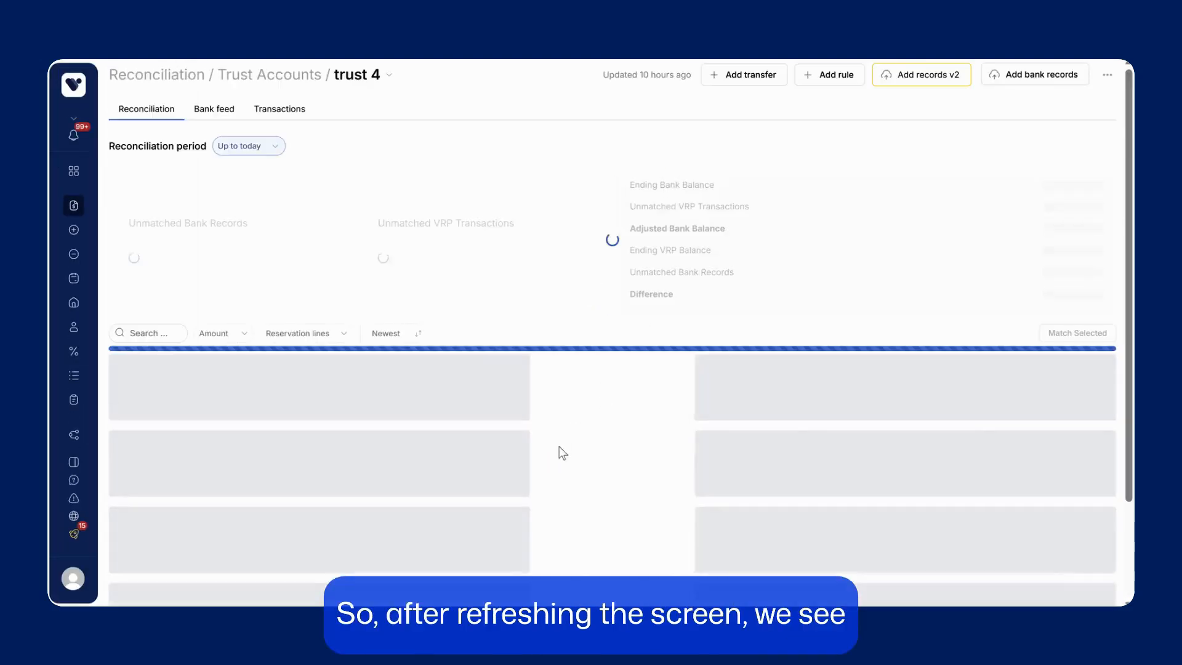
pyautogui.scroll(-1, 559, 447)
pyautogui.scroll(-1, 563, 443)
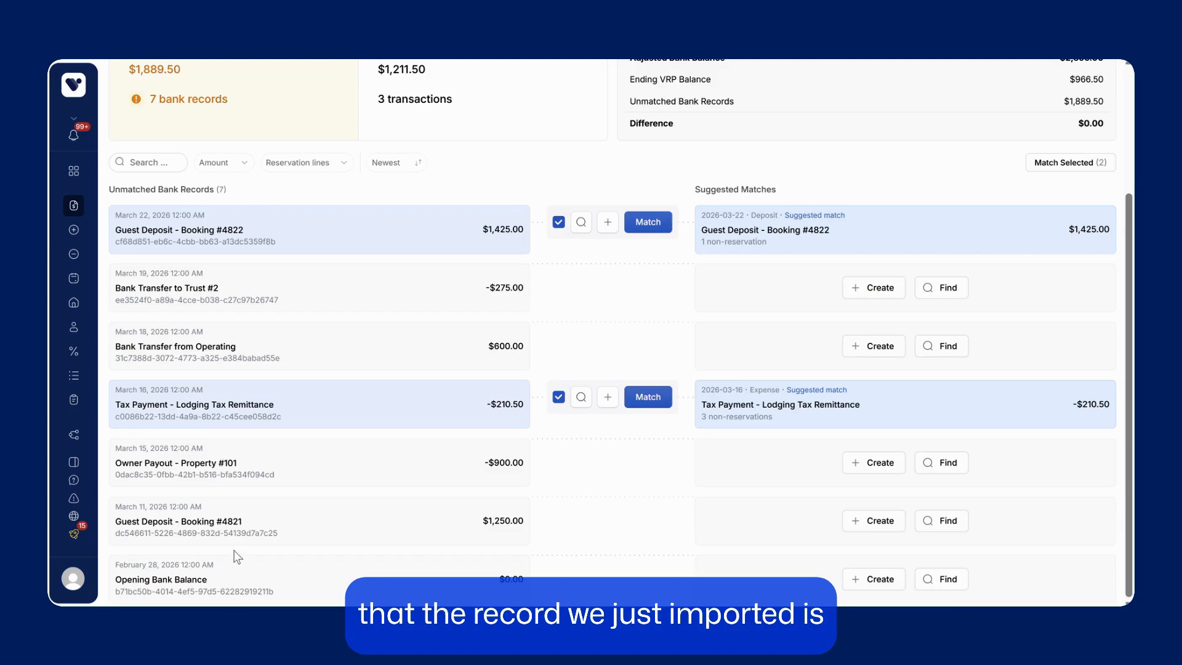
# Step: Search trust 4's bank feed for "house" and open the Mar 20, 2026 housekeeping record
pyautogui.scroll(2, 228, 394)
pyautogui.click(216, 110)
pyautogui.click(171, 144)
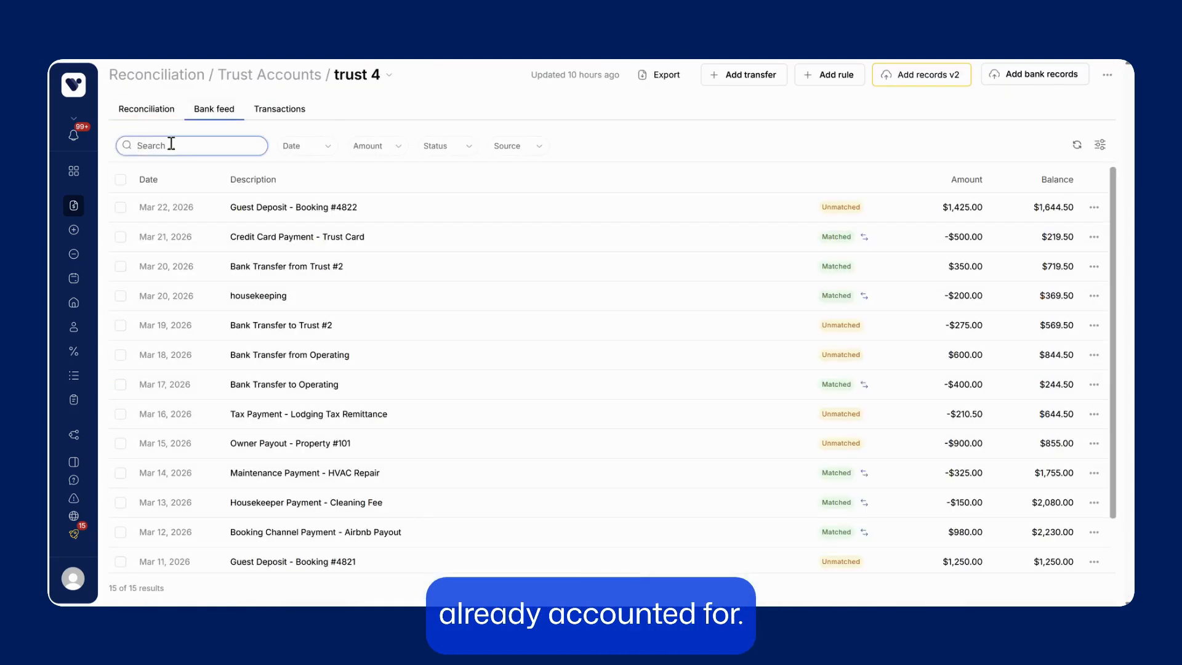
pyautogui.write('house')
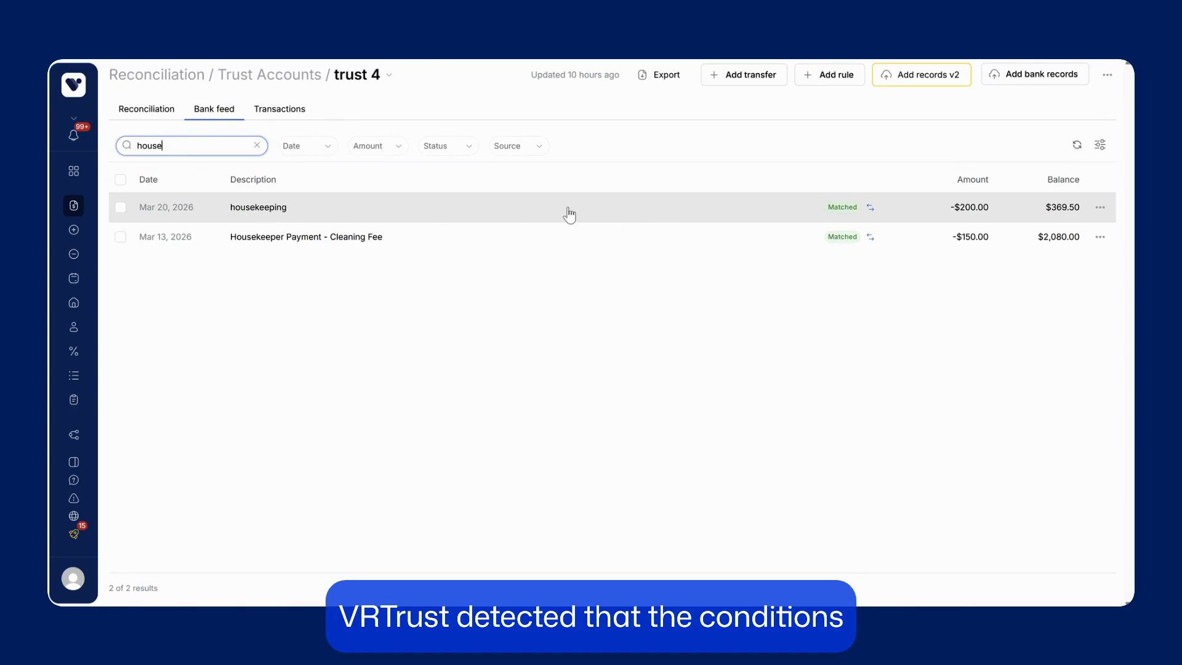
pyautogui.click(569, 212)
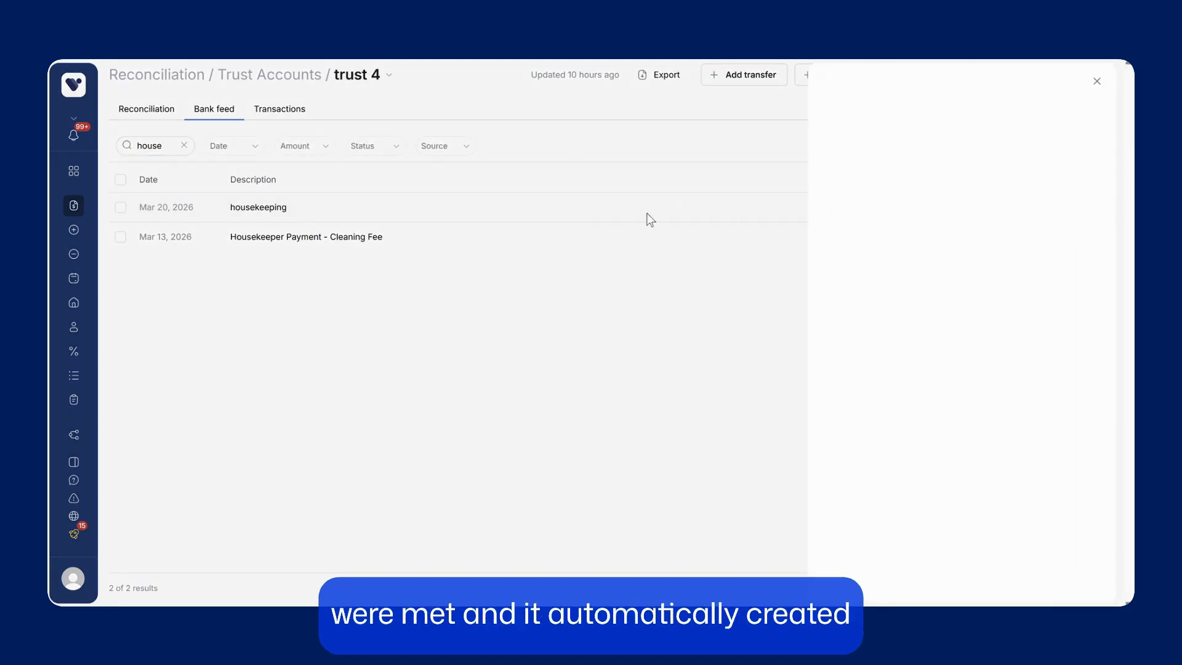
pyautogui.click(715, 212)
pyautogui.click(622, 212)
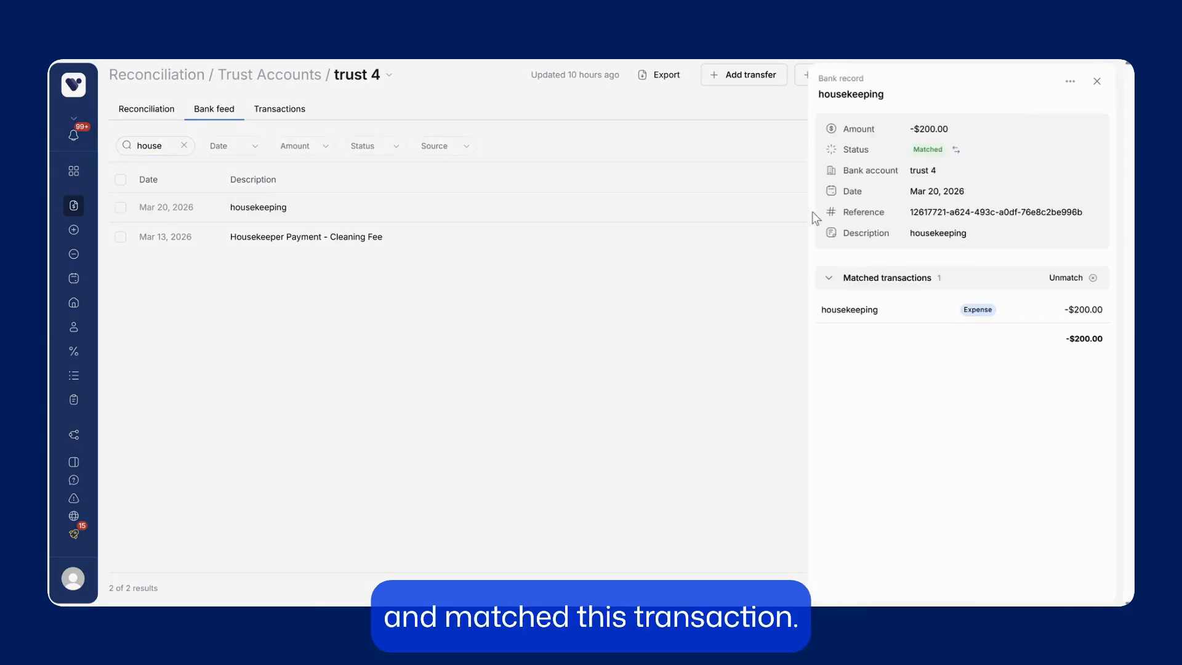
# Step: View the housekeeping record's matched expense and its details, and return to trust 4's reconciliation overview
pyautogui.click(922, 316)
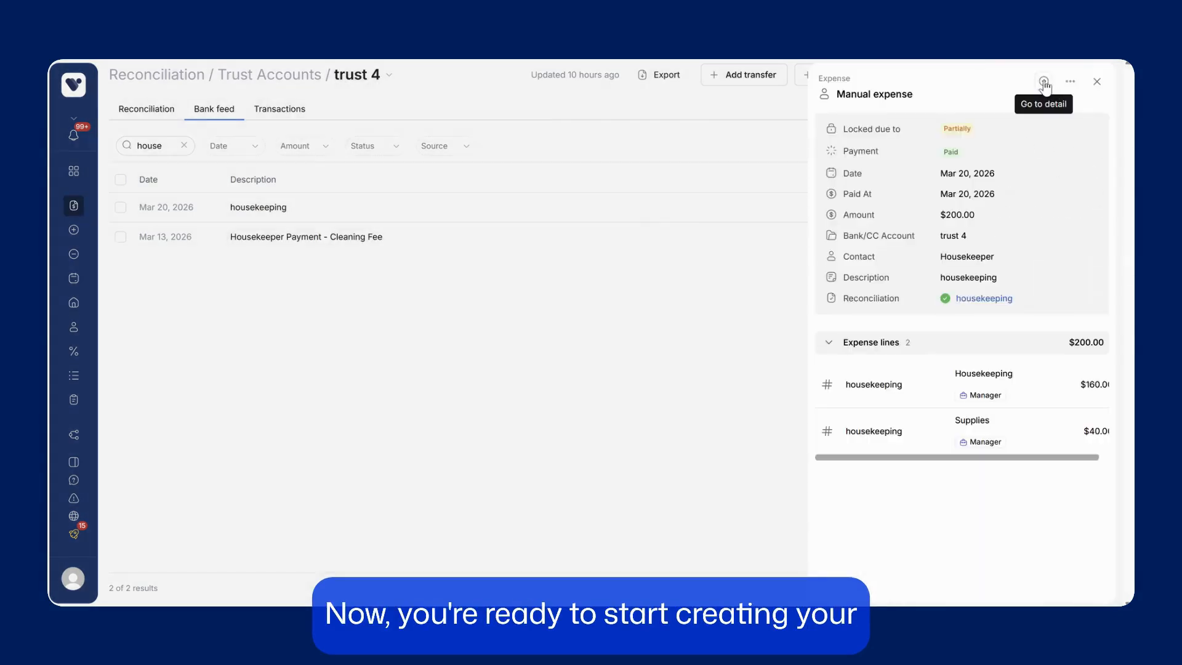
pyautogui.click(1045, 88)
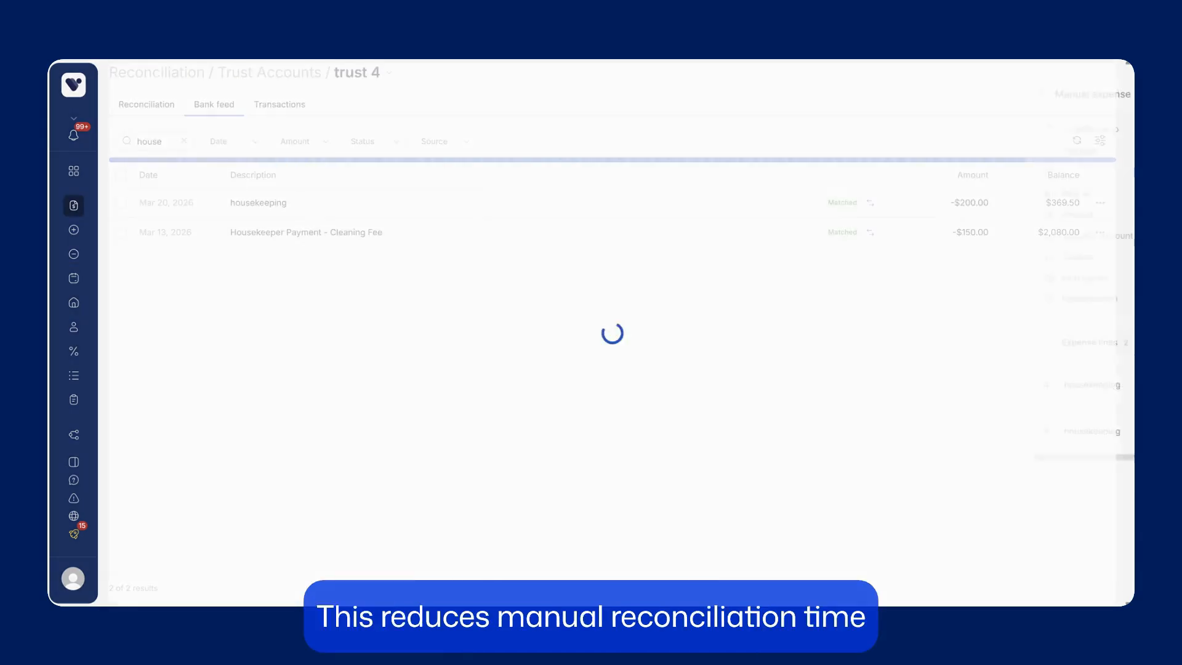
pyautogui.hotkey('alt', 'Left')
pyautogui.click(592, 261)
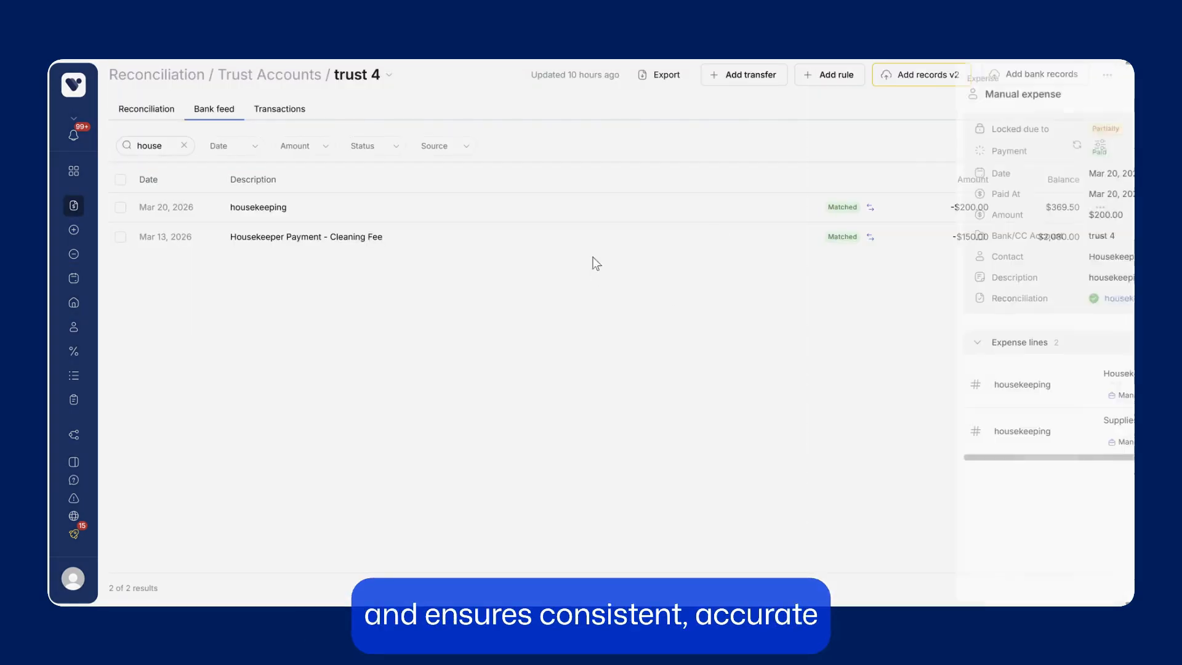
pyautogui.click(164, 111)
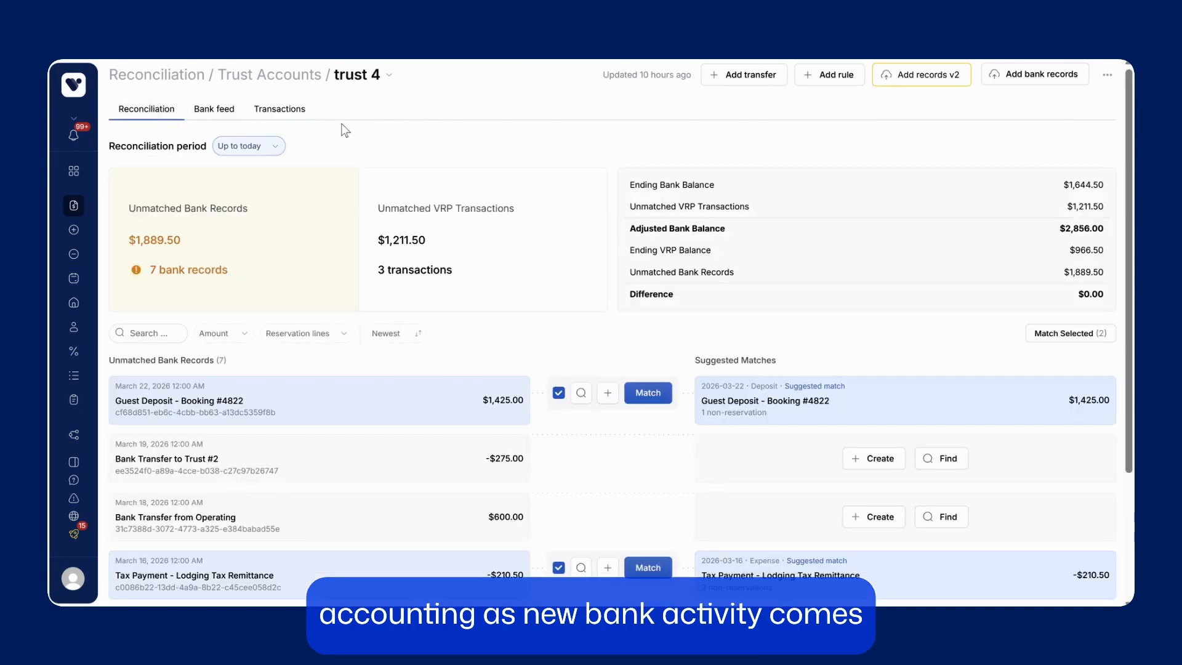